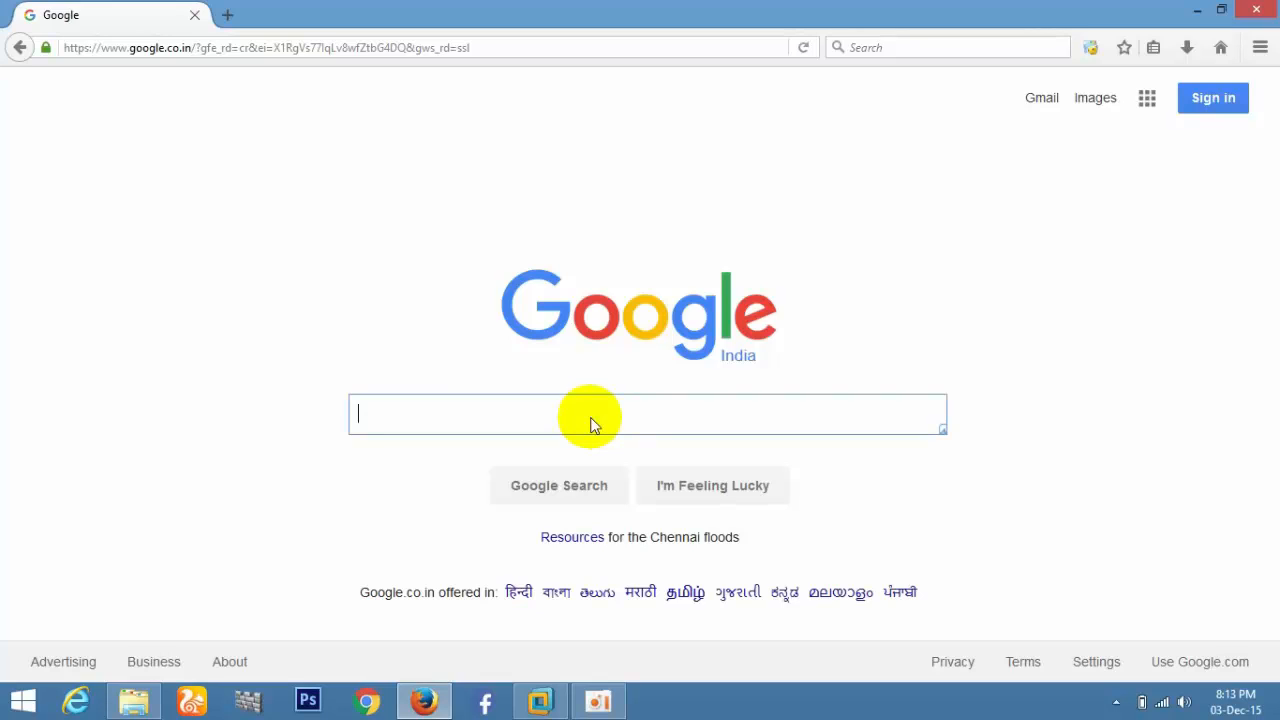
type("opend")
- Search 'openfiler download', reach the Openfiler download page and download the x86_64 installation ISO
key("BackSpace")
type("filer")
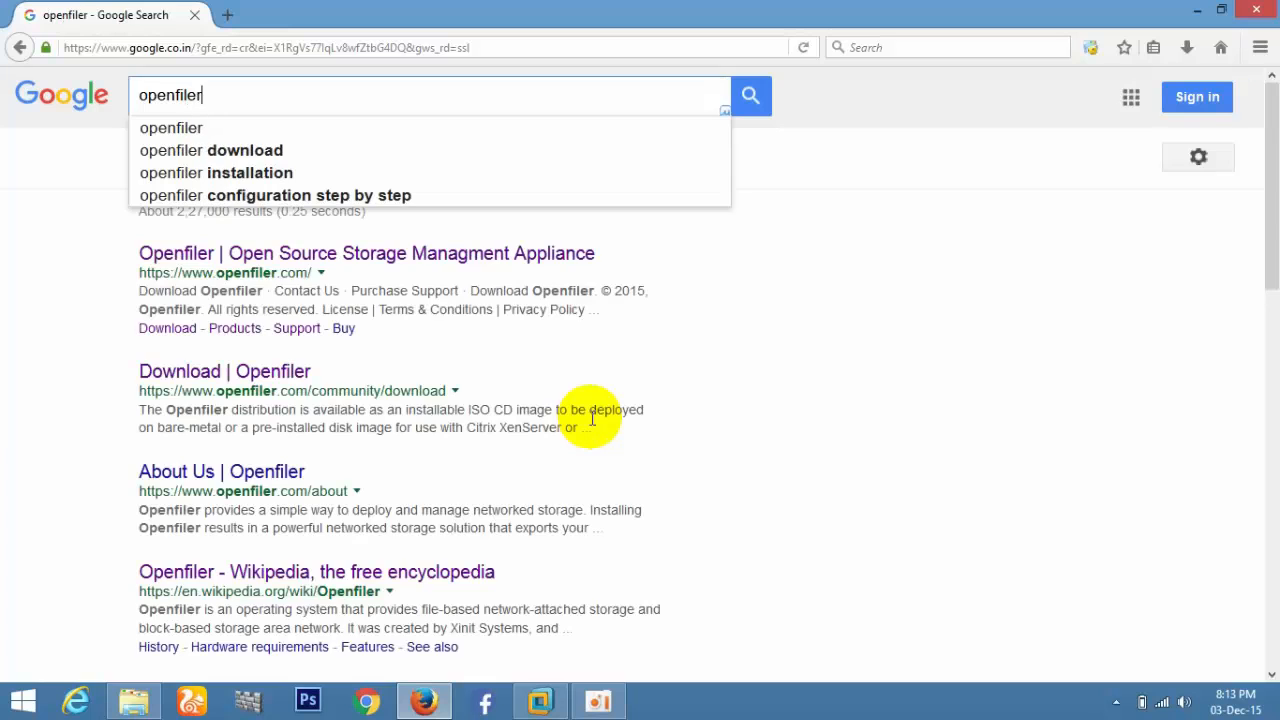
key("Down")
key("Down")
key("Return")
left_click(262, 252)
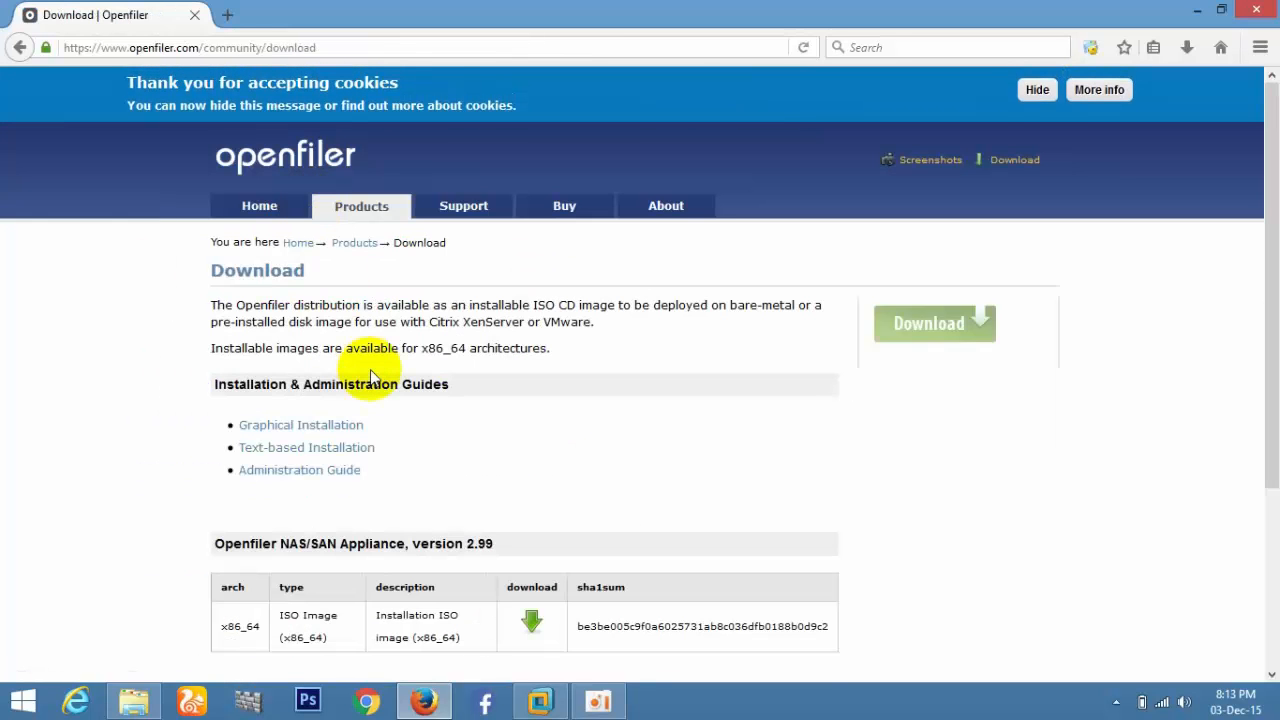
left_click_drag(1262, 225, 1262, 372)
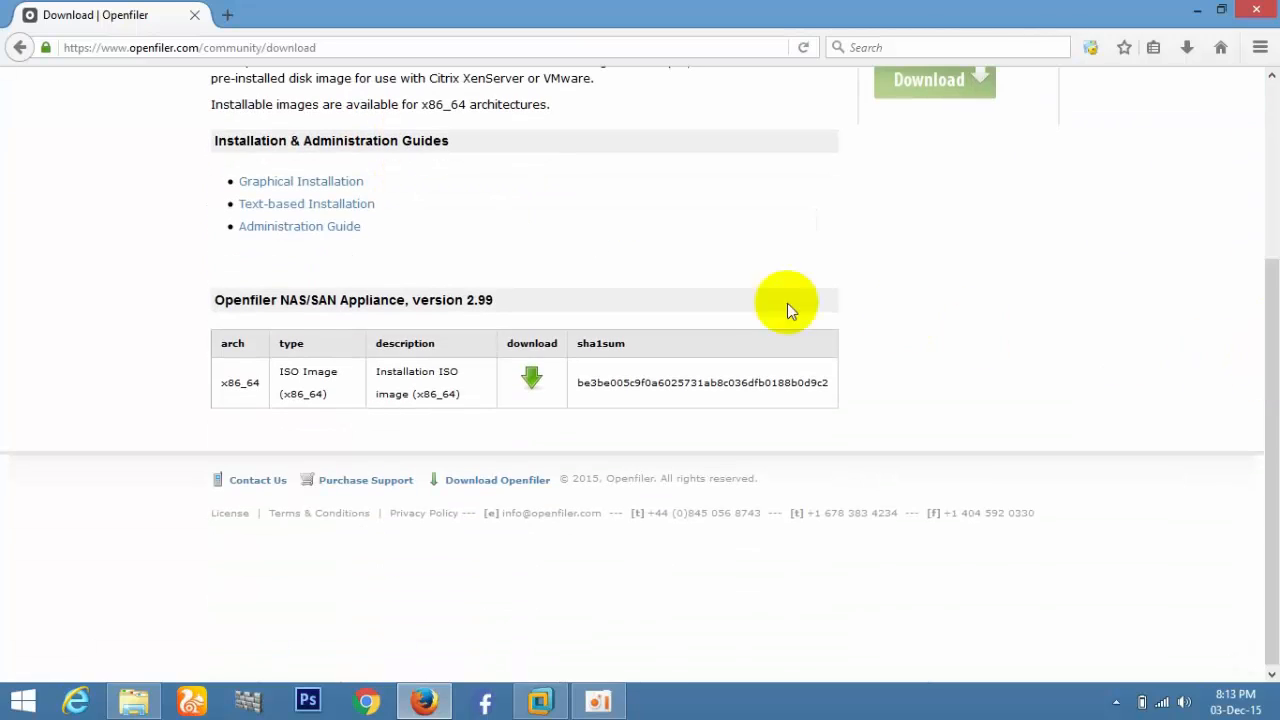
left_click(533, 375)
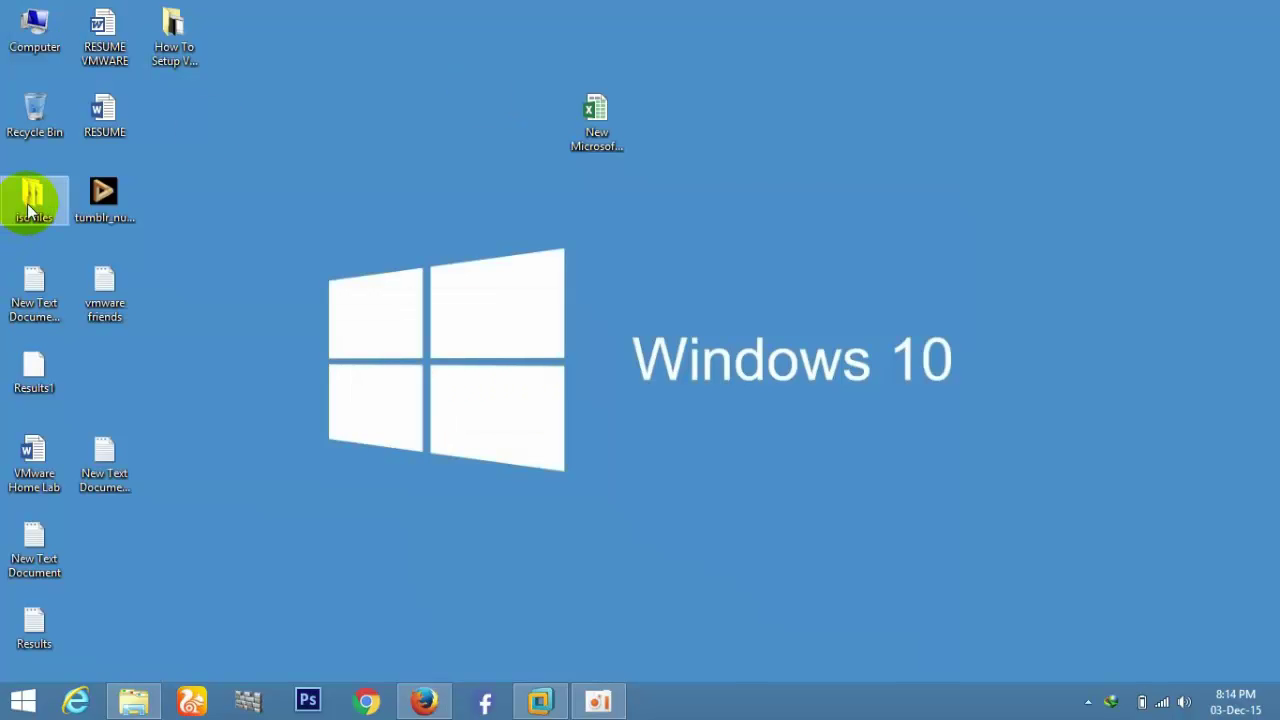
- Locate the downloaded openfileresa ISO in the iso files folder and return to VMware Workstation
double_click(30, 205)
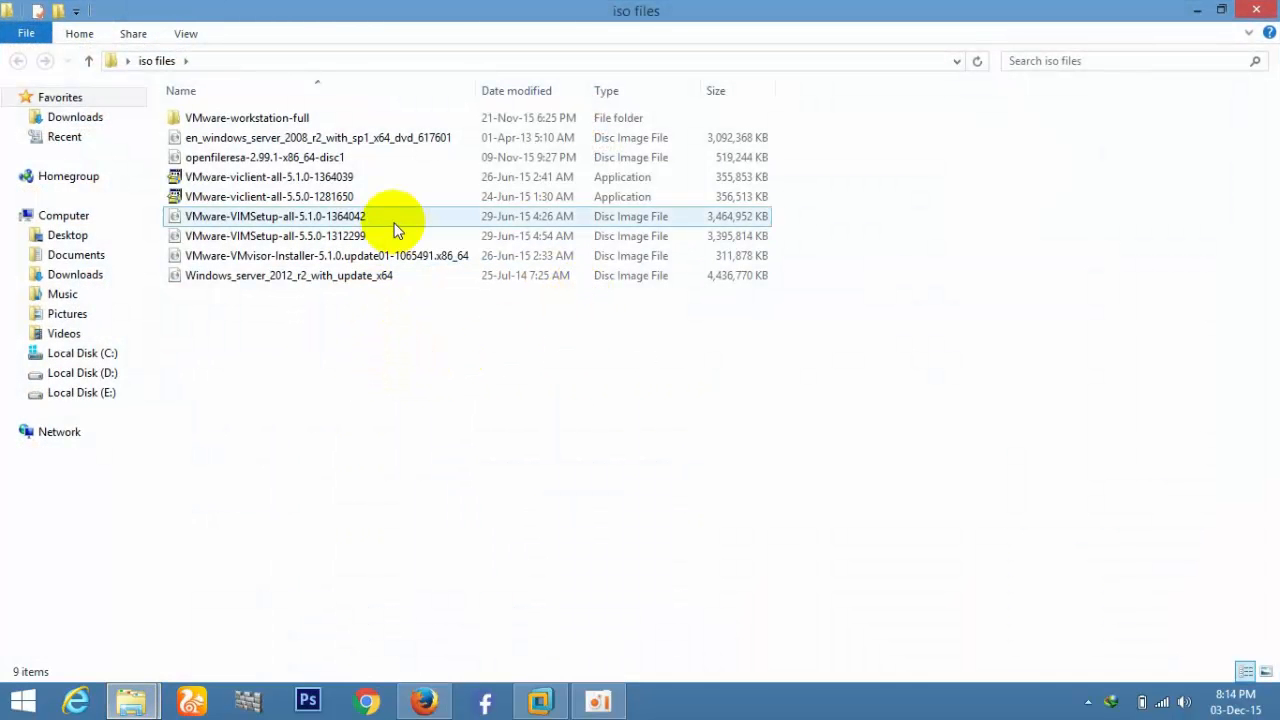
left_click(330, 160)
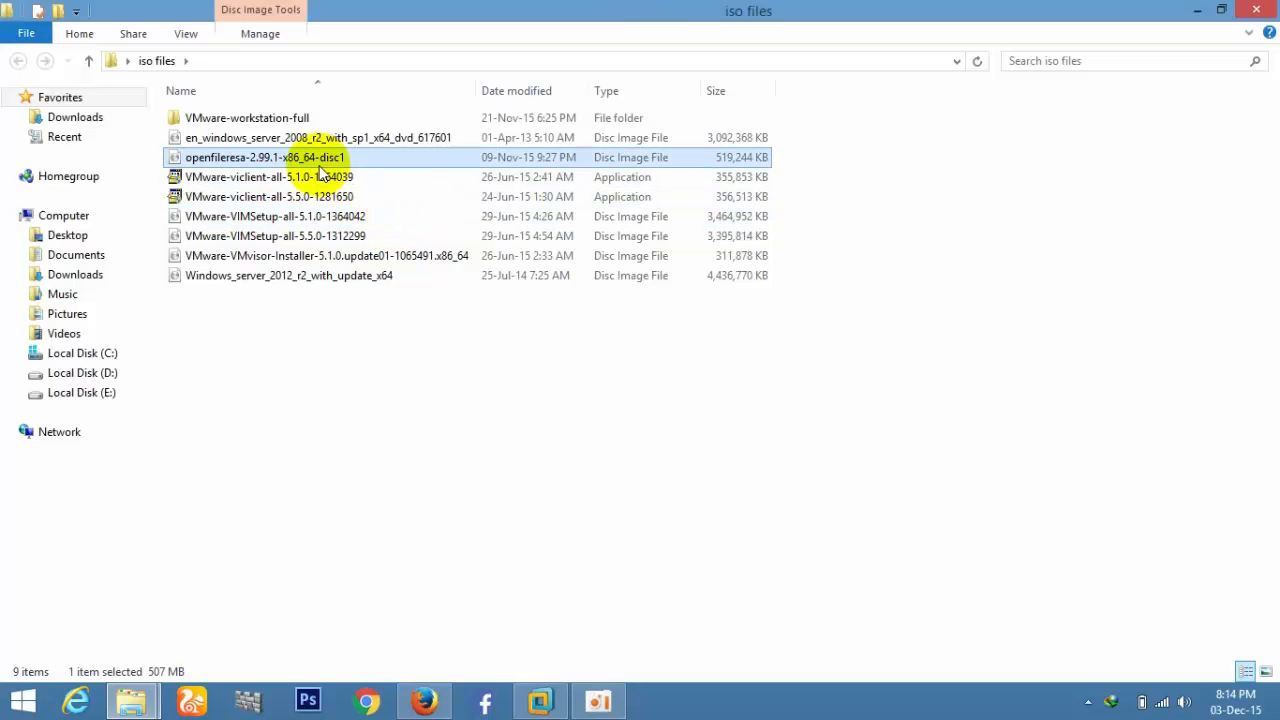
left_click(540, 701)
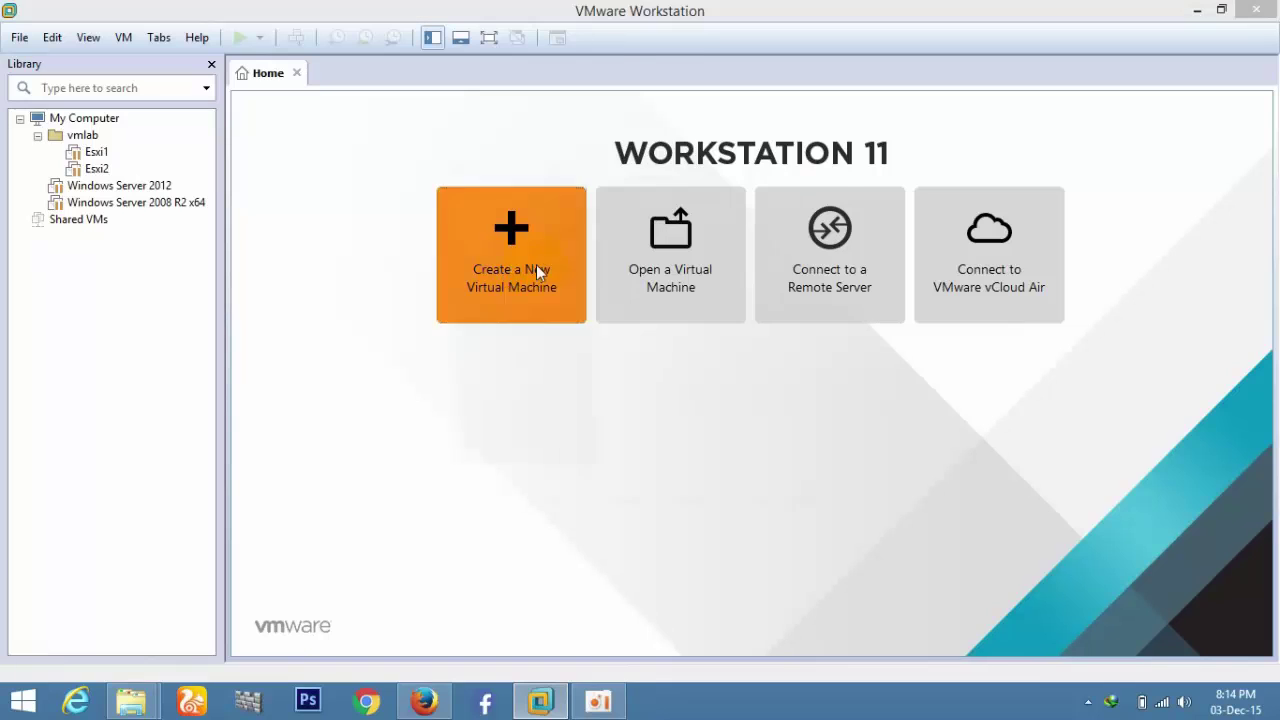
- Start a Typical new VM installing from the openfileresa-2.99.1-x86_64 ISO as Other Linux 2.4.x 64-bit
left_click(535, 268)
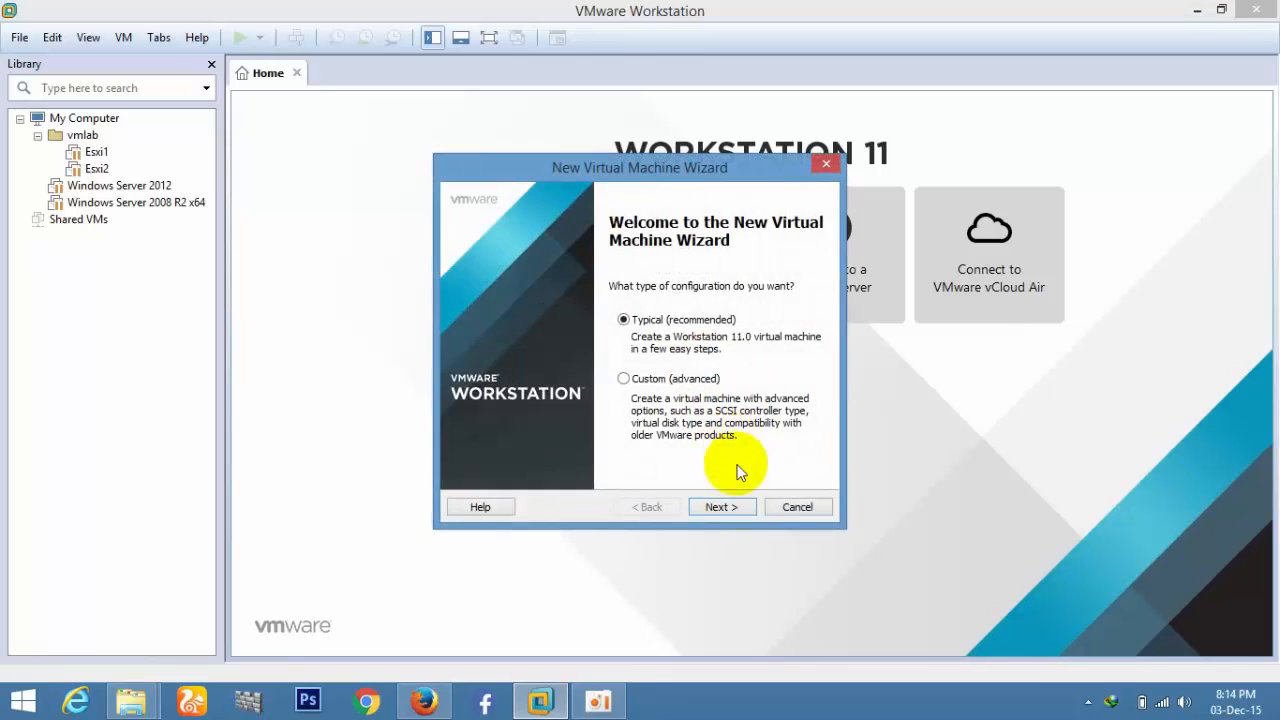
left_click(736, 507)
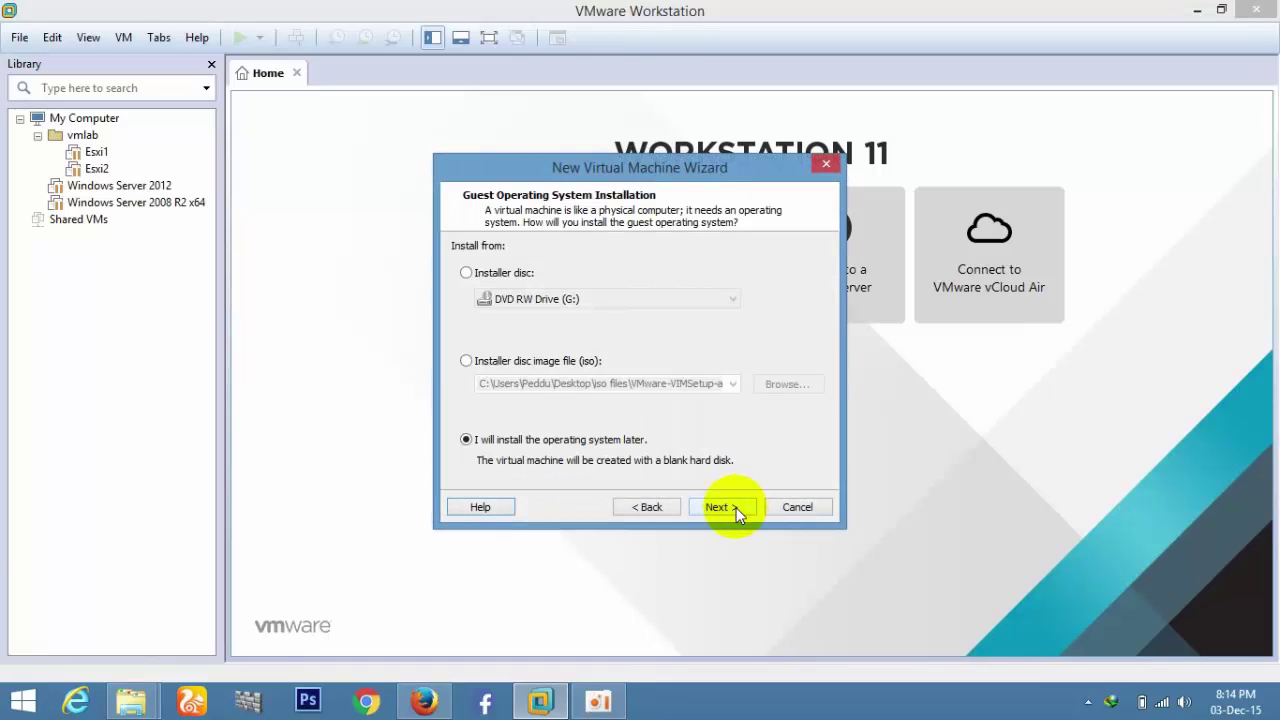
left_click(535, 361)
left_click(786, 384)
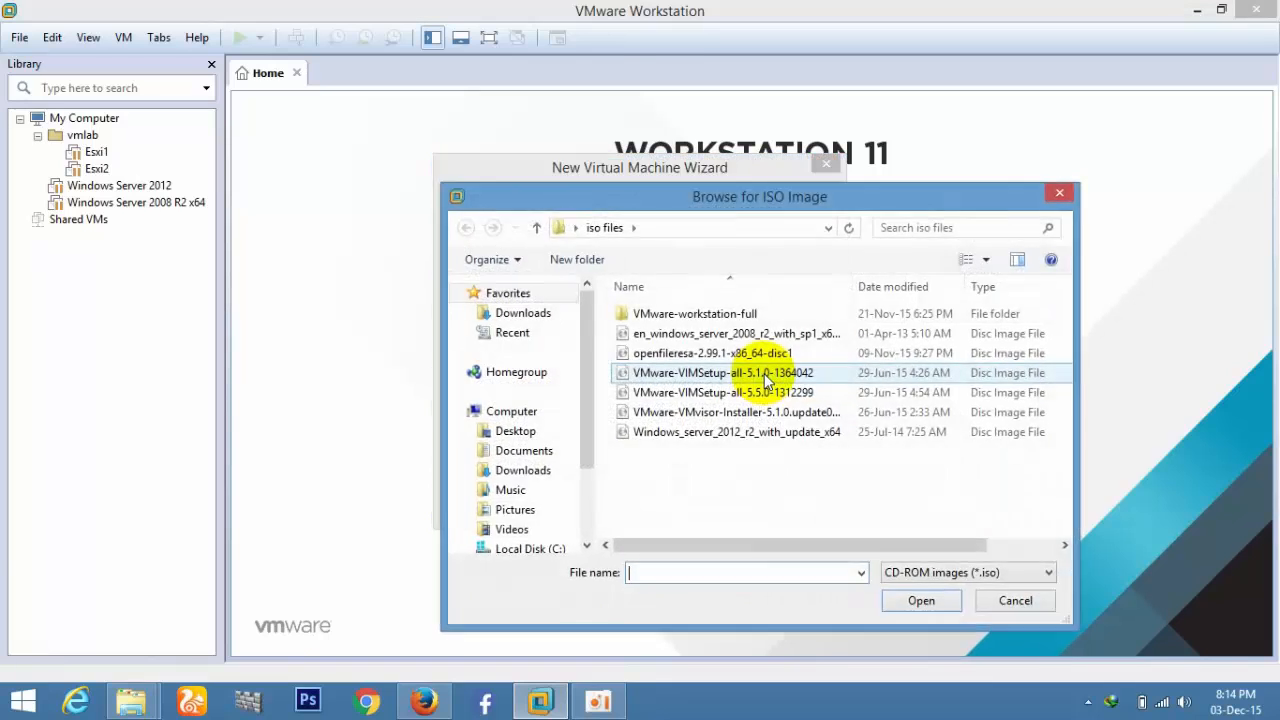
left_click(742, 353)
double_click(744, 353)
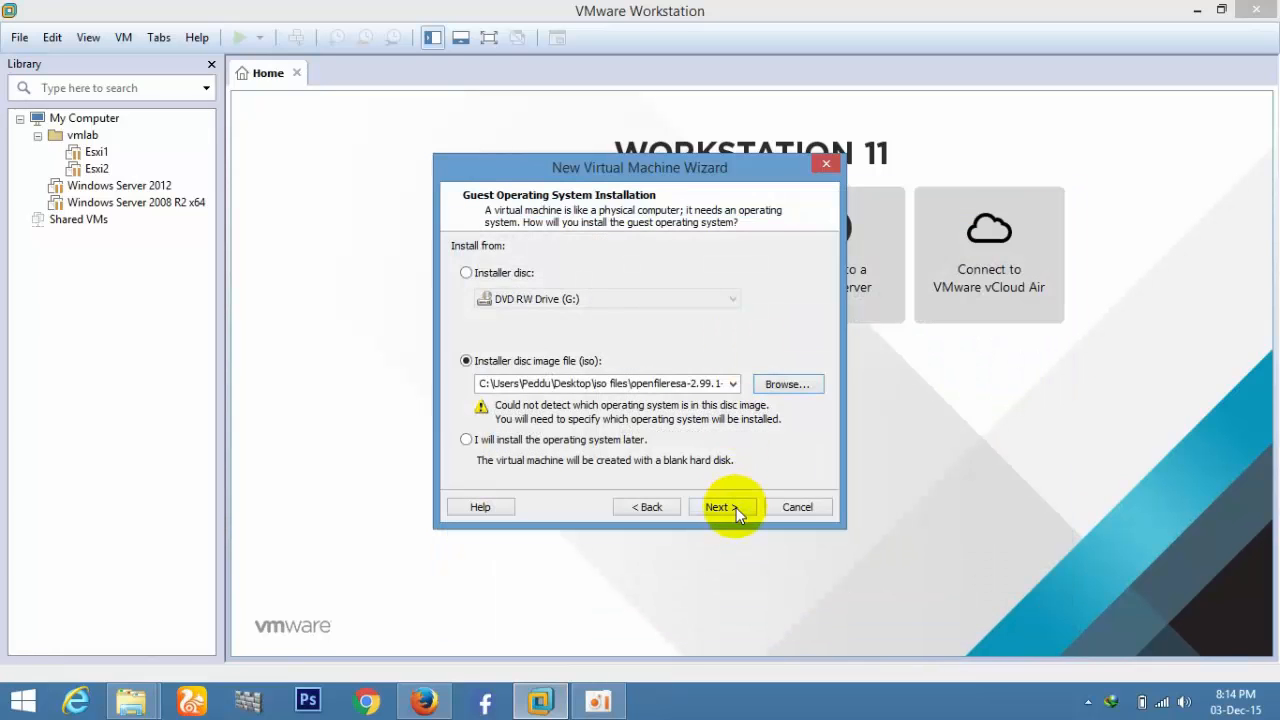
left_click(736, 507)
left_click(571, 398)
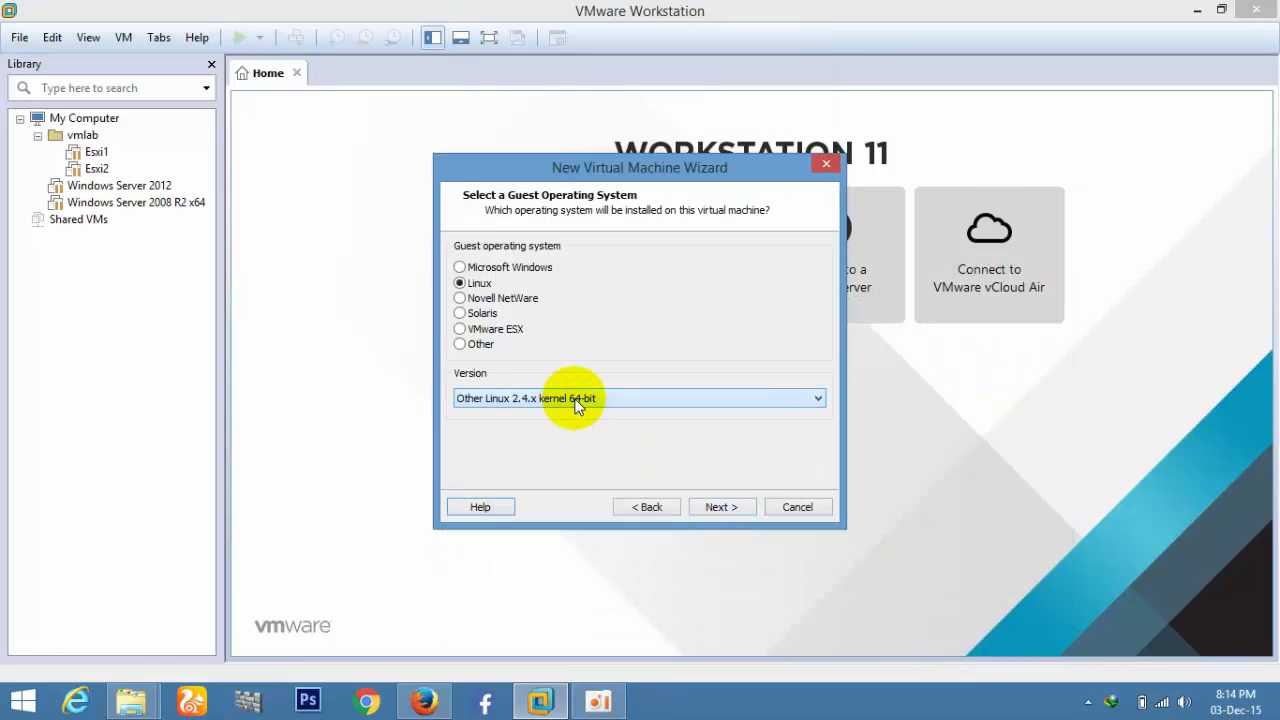
left_click(721, 507)
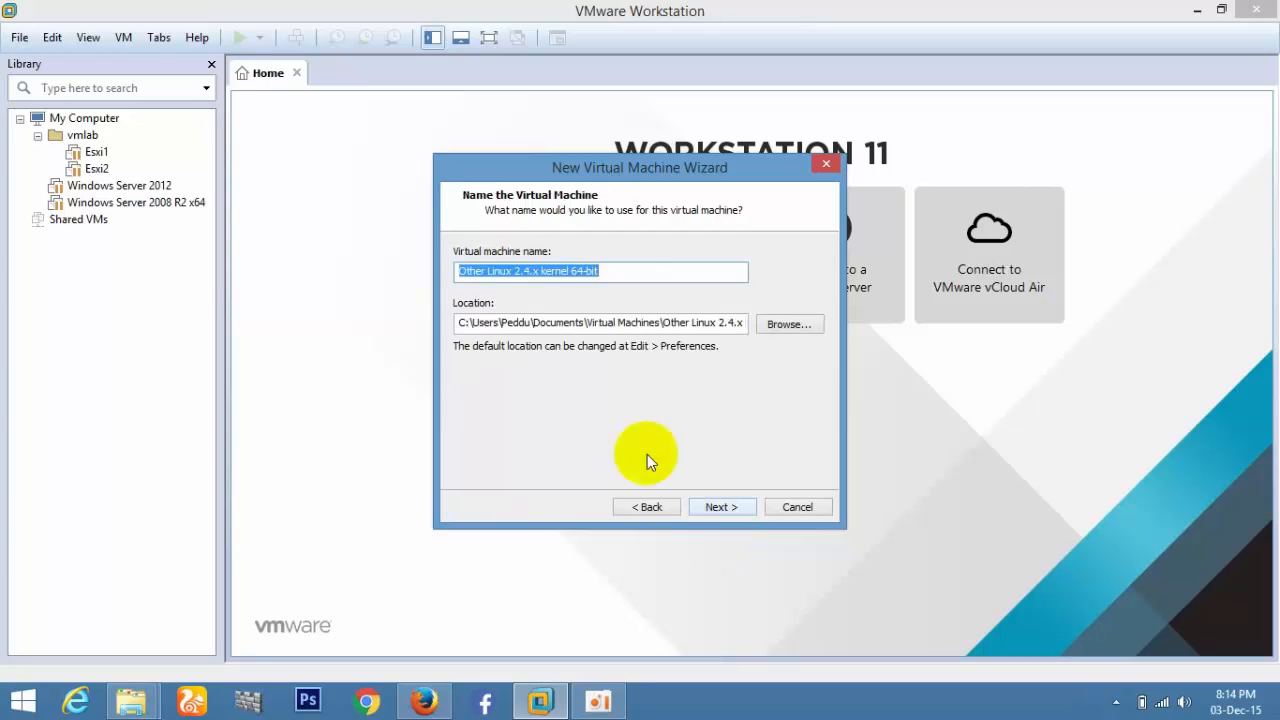
- Name the VM openfiler, give it a 10 GB single-file disk and finish creating it
key("BackSpace")
type("open")
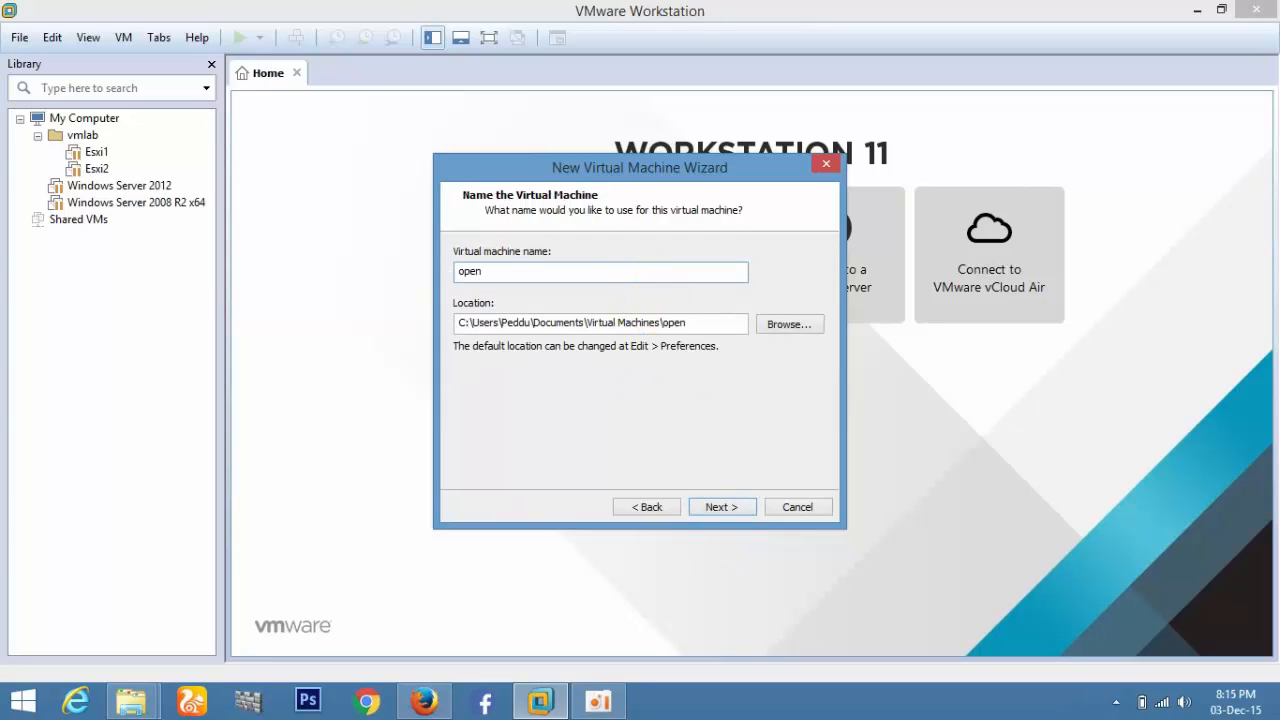
type("filer")
left_click(721, 507)
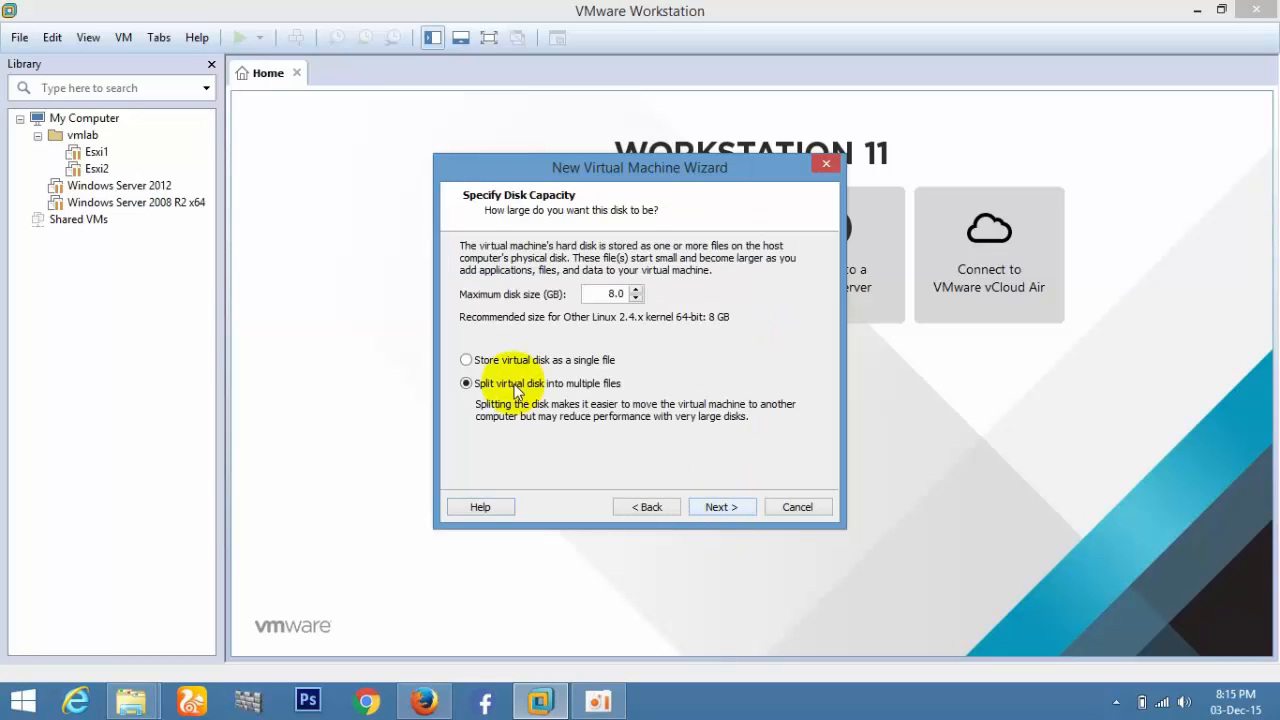
left_click(505, 360)
double_click(602, 296)
type("10")
left_click(716, 508)
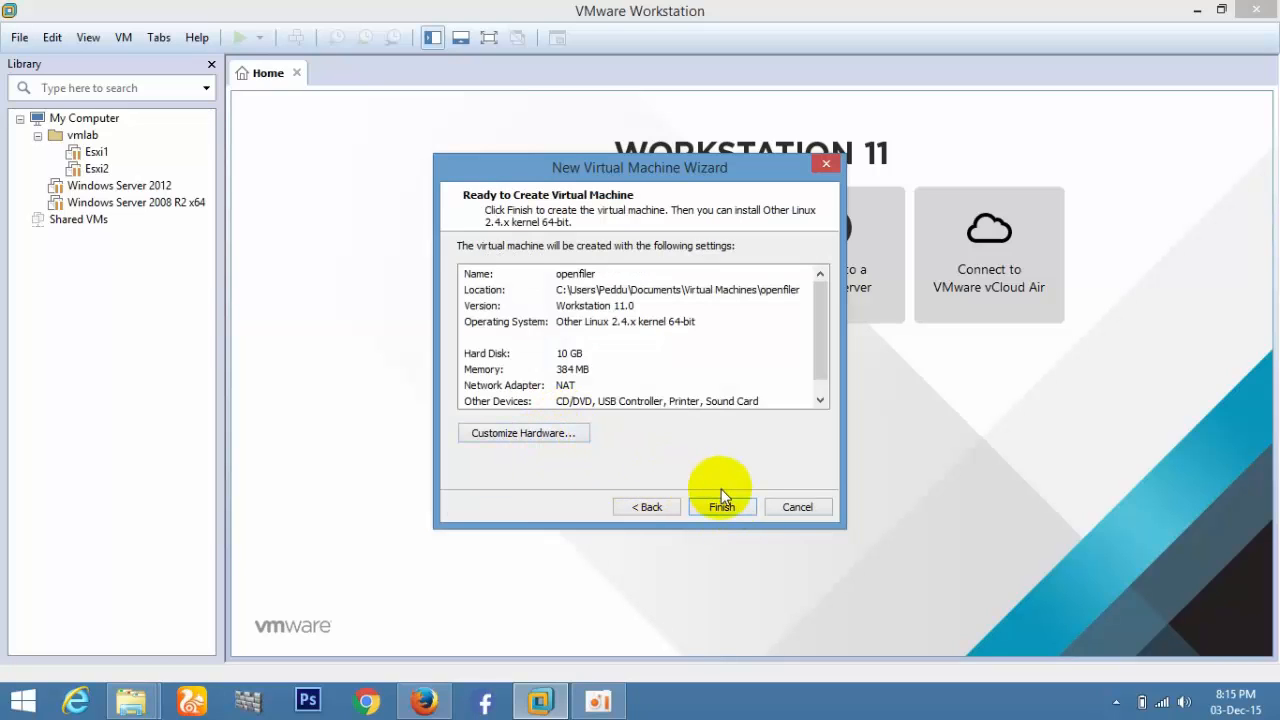
left_click(722, 507)
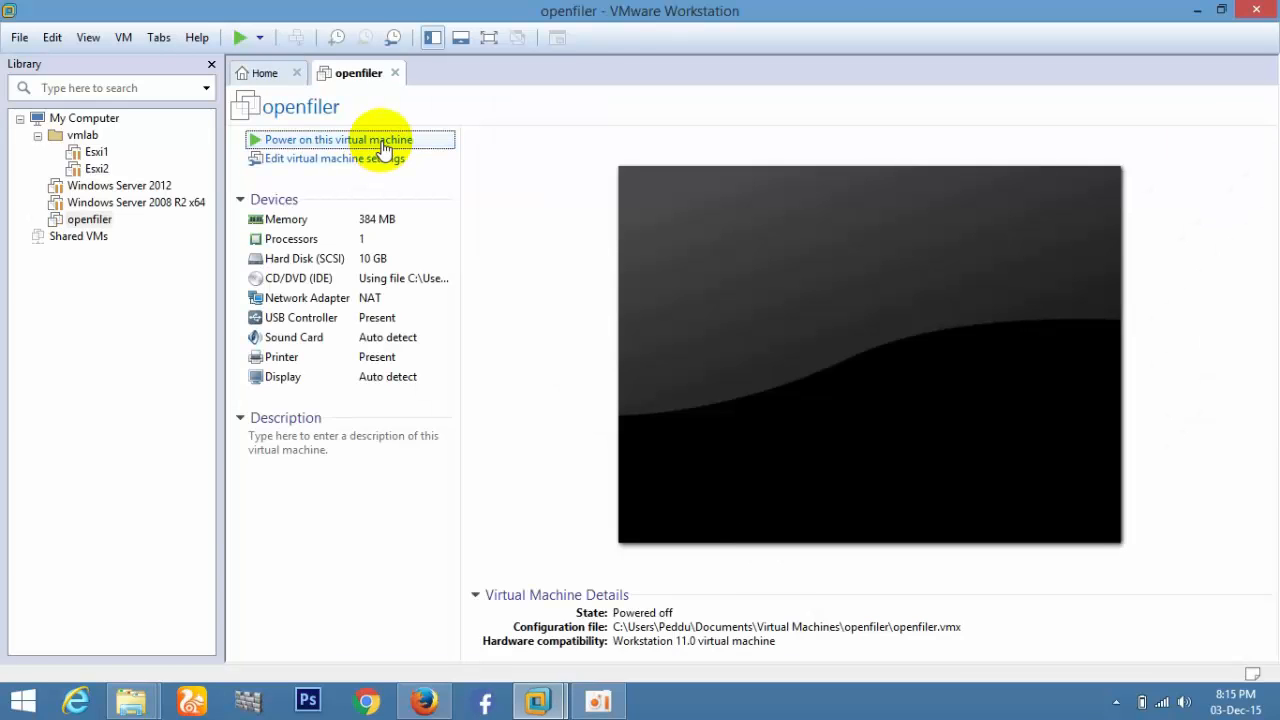
- Power on the openfiler VM and start the graphical Openfiler installer full screen
left_click(380, 143)
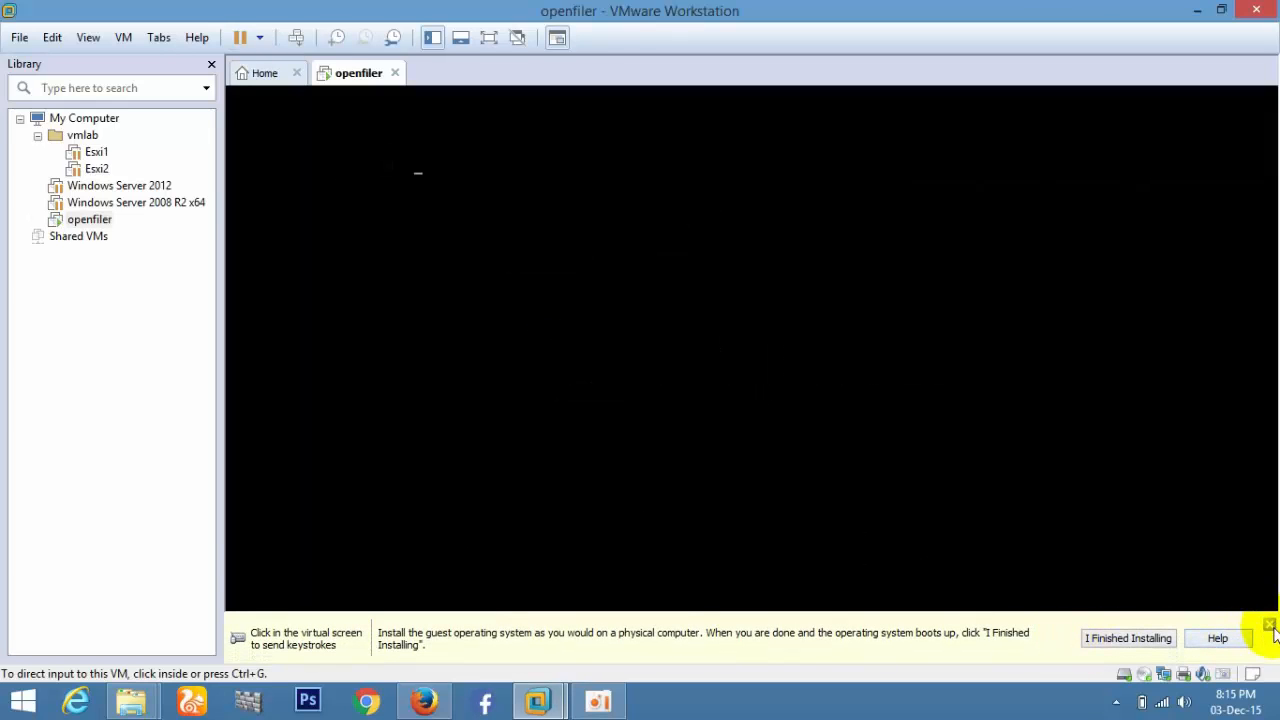
left_click(1269, 625)
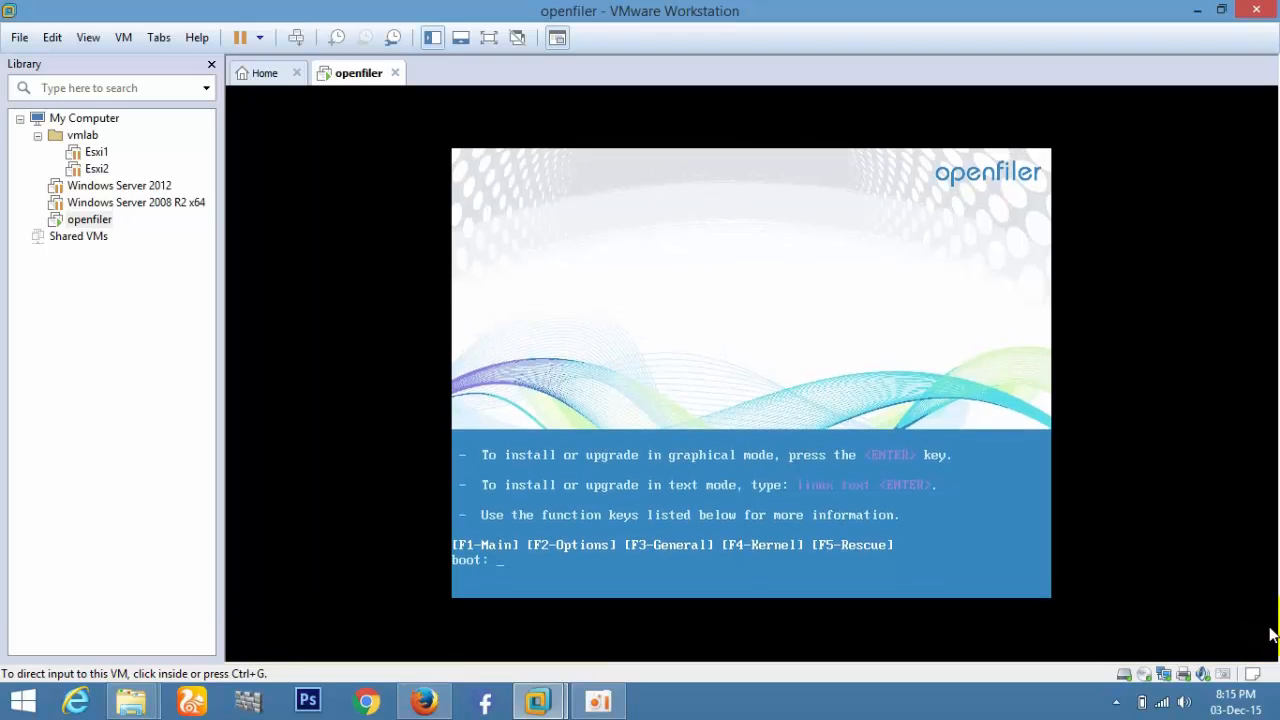
left_click(1020, 450)
key("Return")
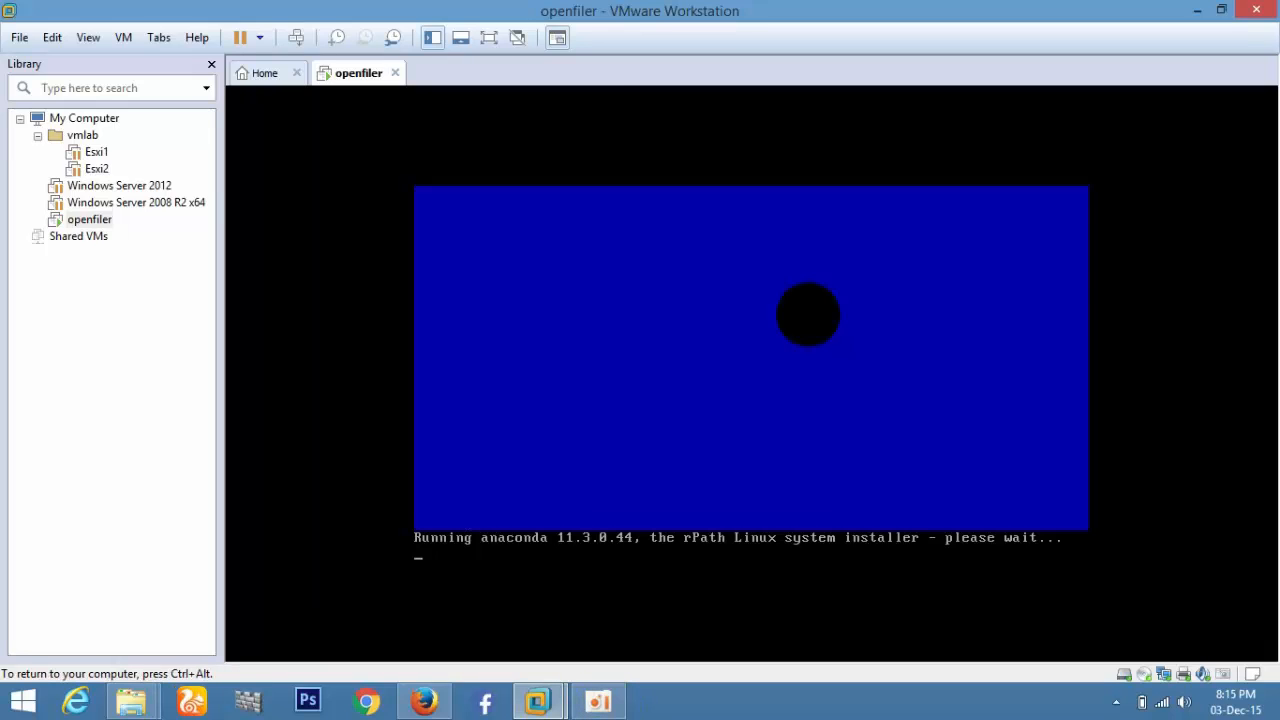
left_click(488, 37)
left_click(750, 350)
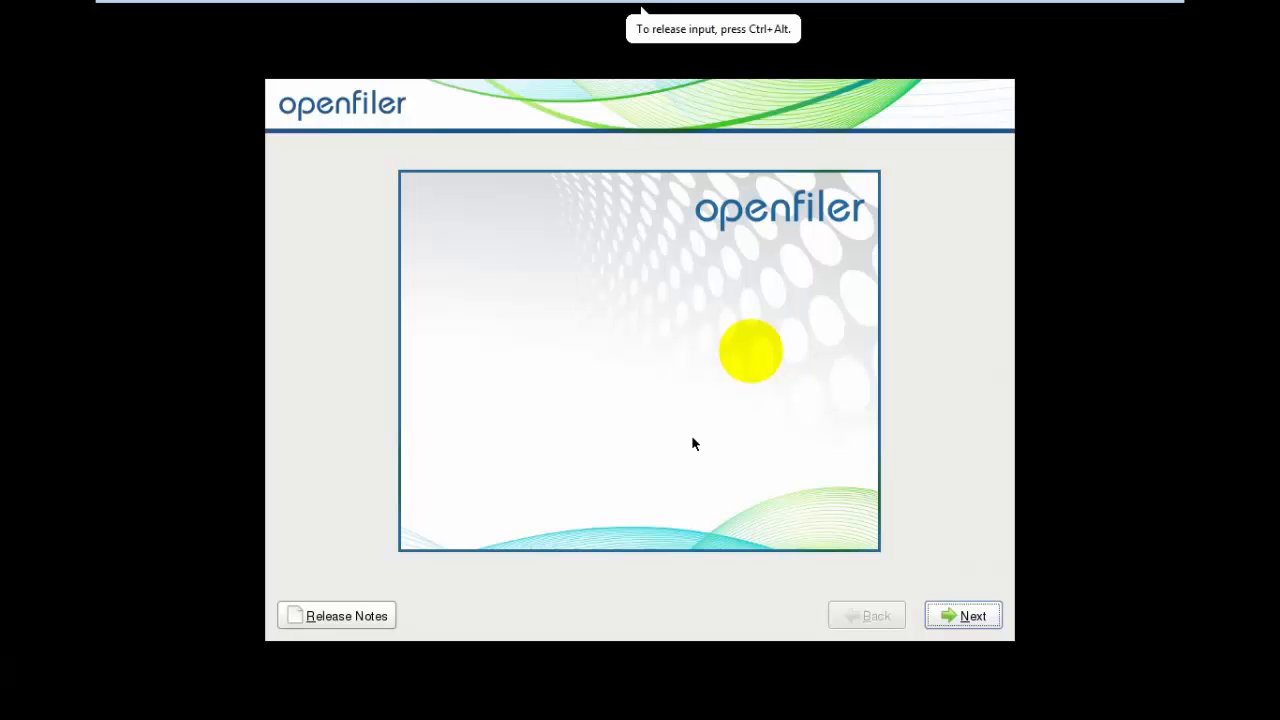
- Accept the U.S. English keyboard and agree to initialize the drive, erasing all data
left_click(977, 612)
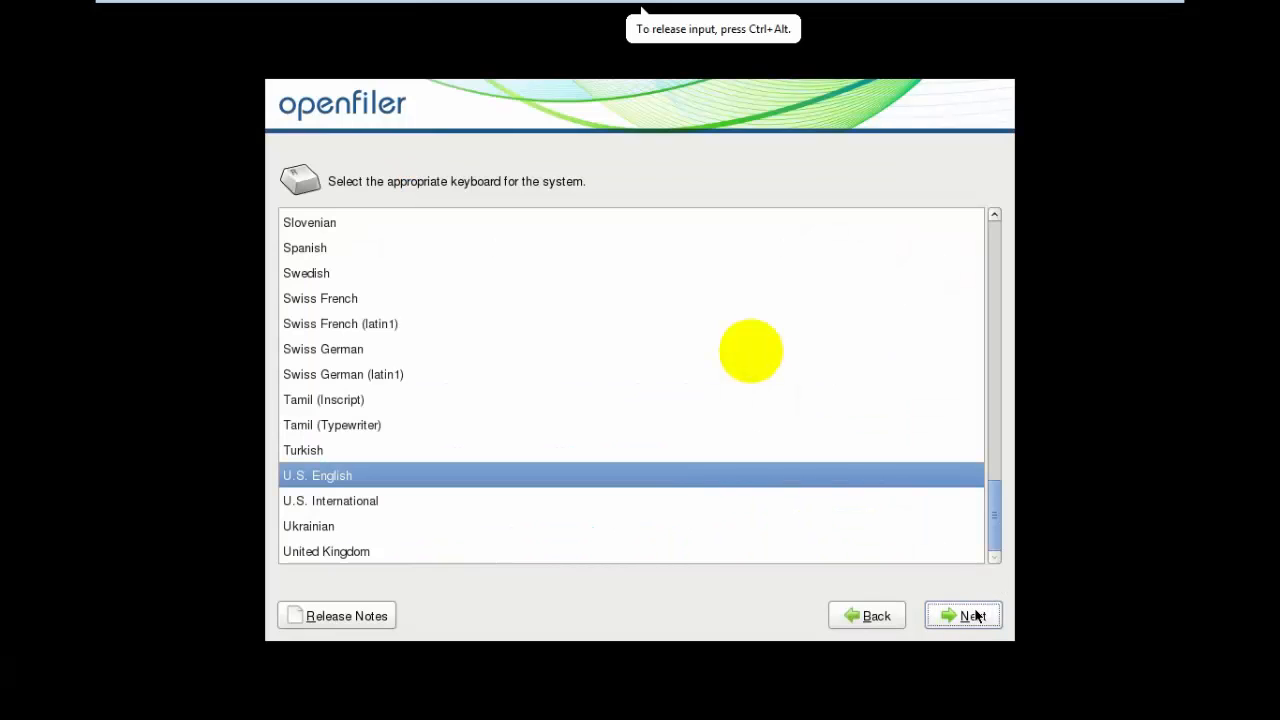
left_click(972, 616)
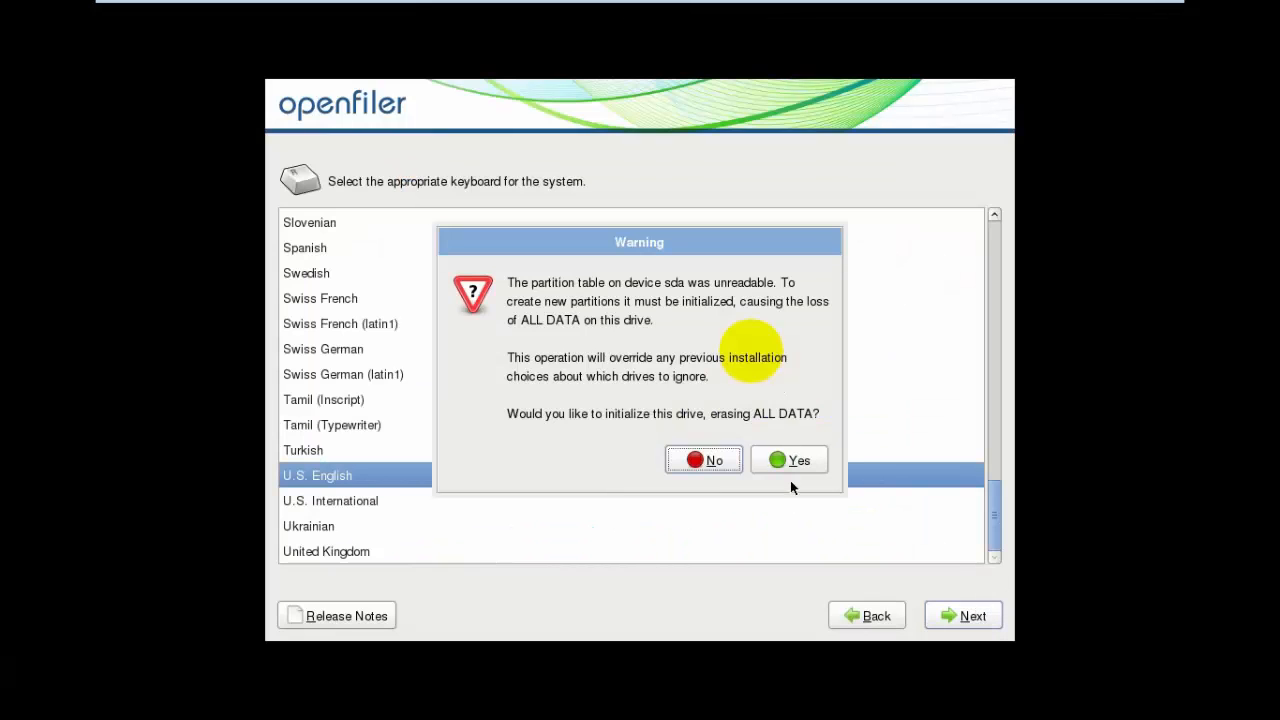
left_click(797, 457)
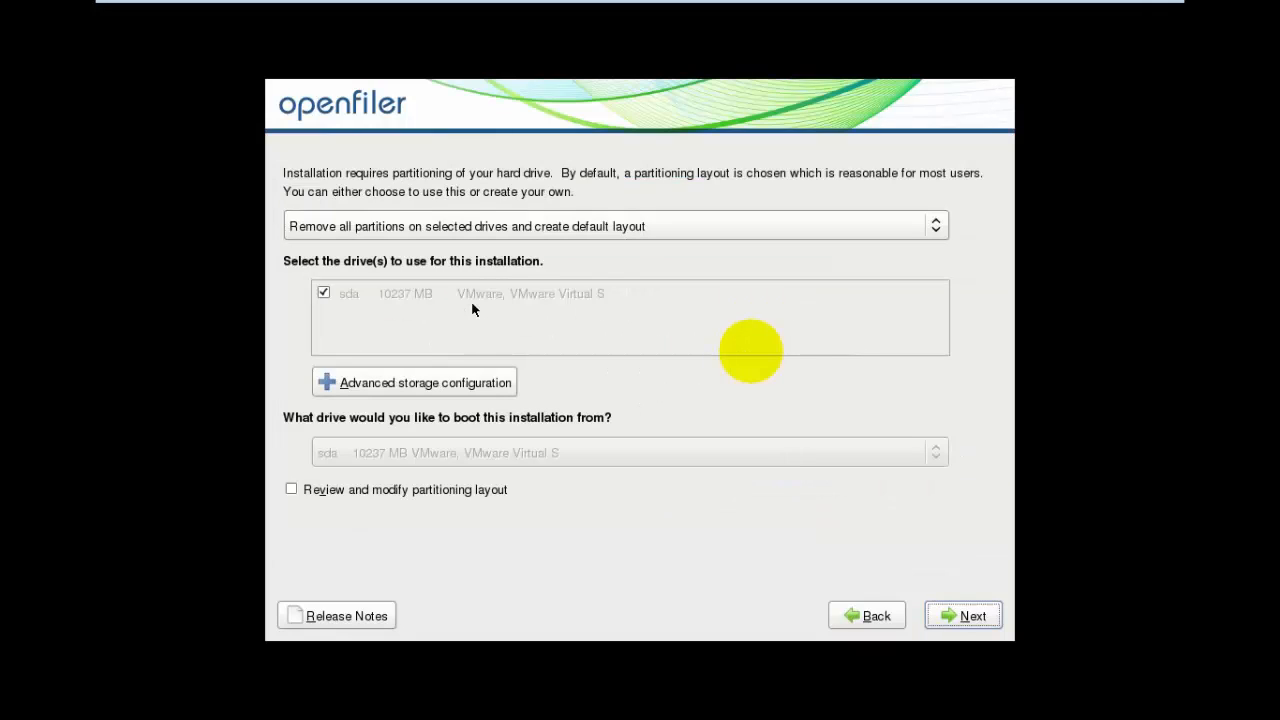
- In advanced storage, give the interface static address 10.0.0.15/255.0.0.0 with gateway 10.0.0.1
left_click(461, 386)
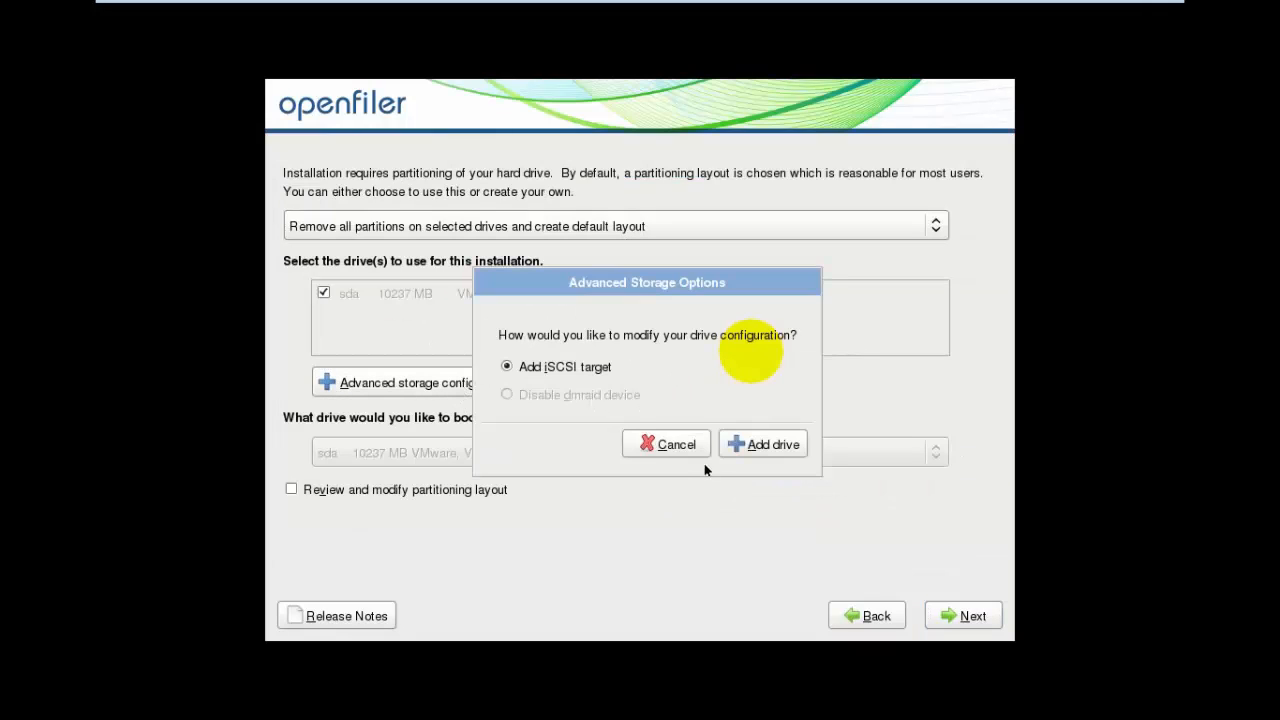
left_click(737, 449)
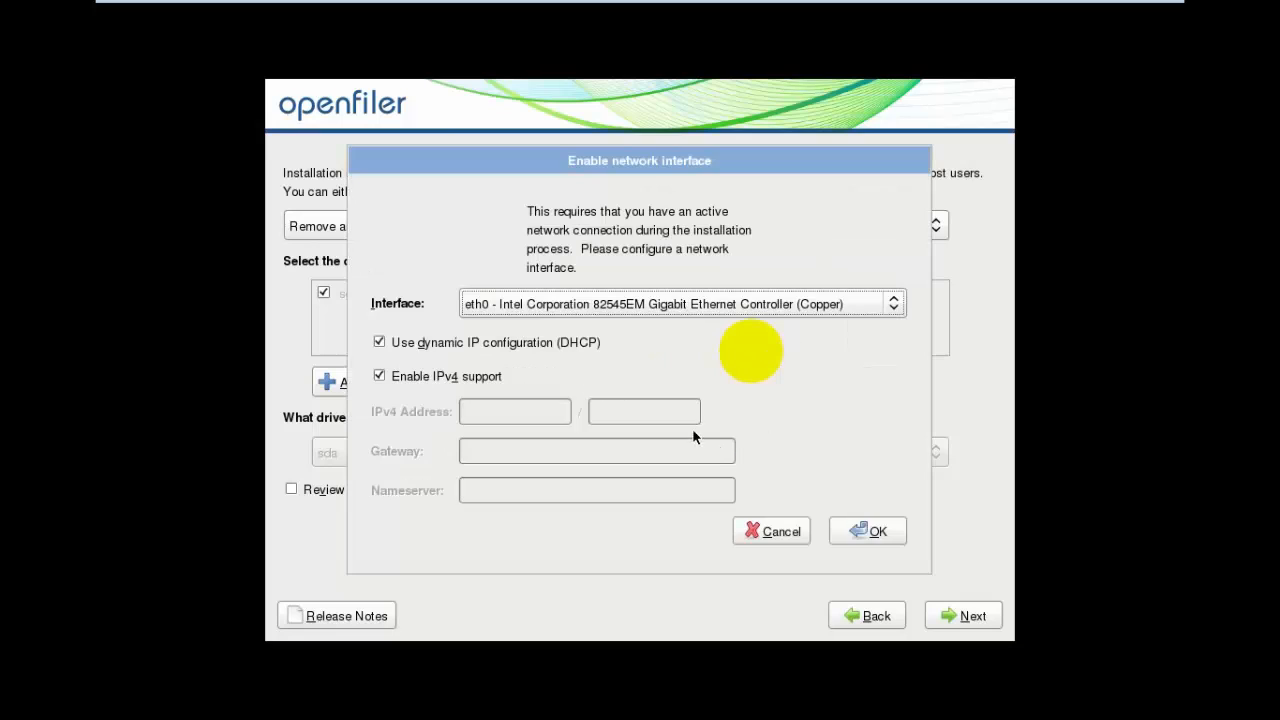
left_click(426, 346)
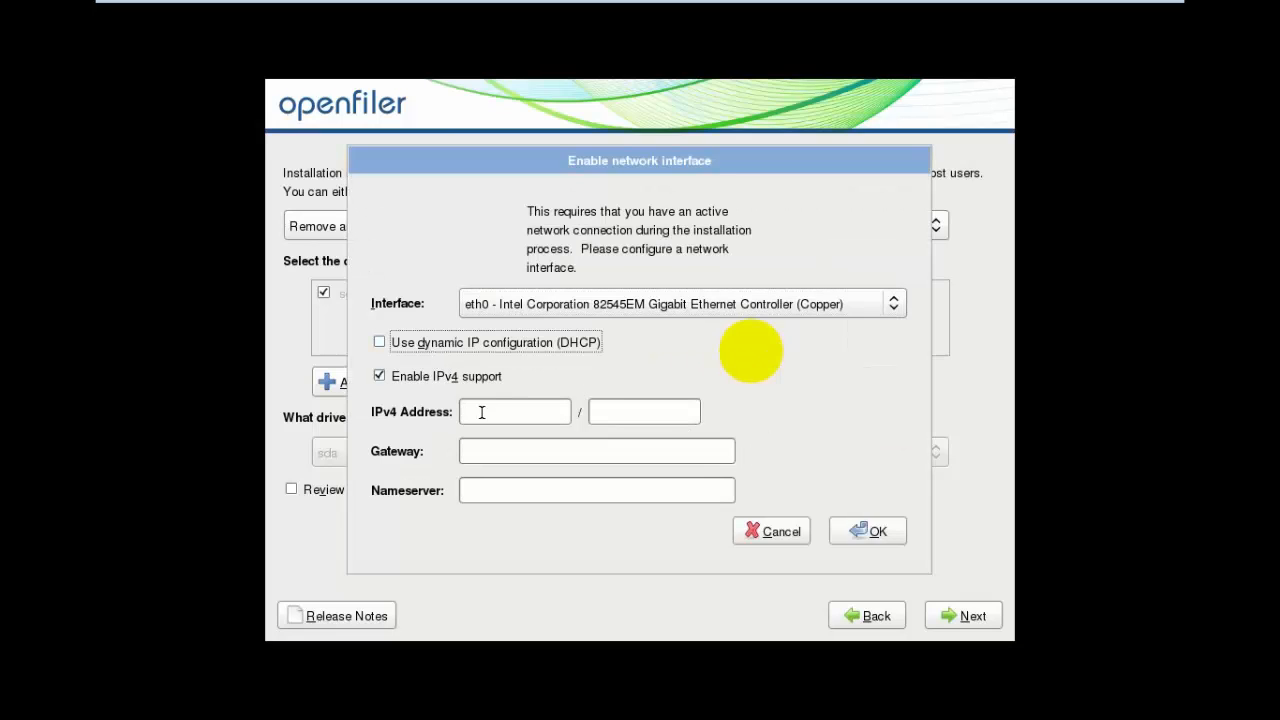
left_click(482, 414)
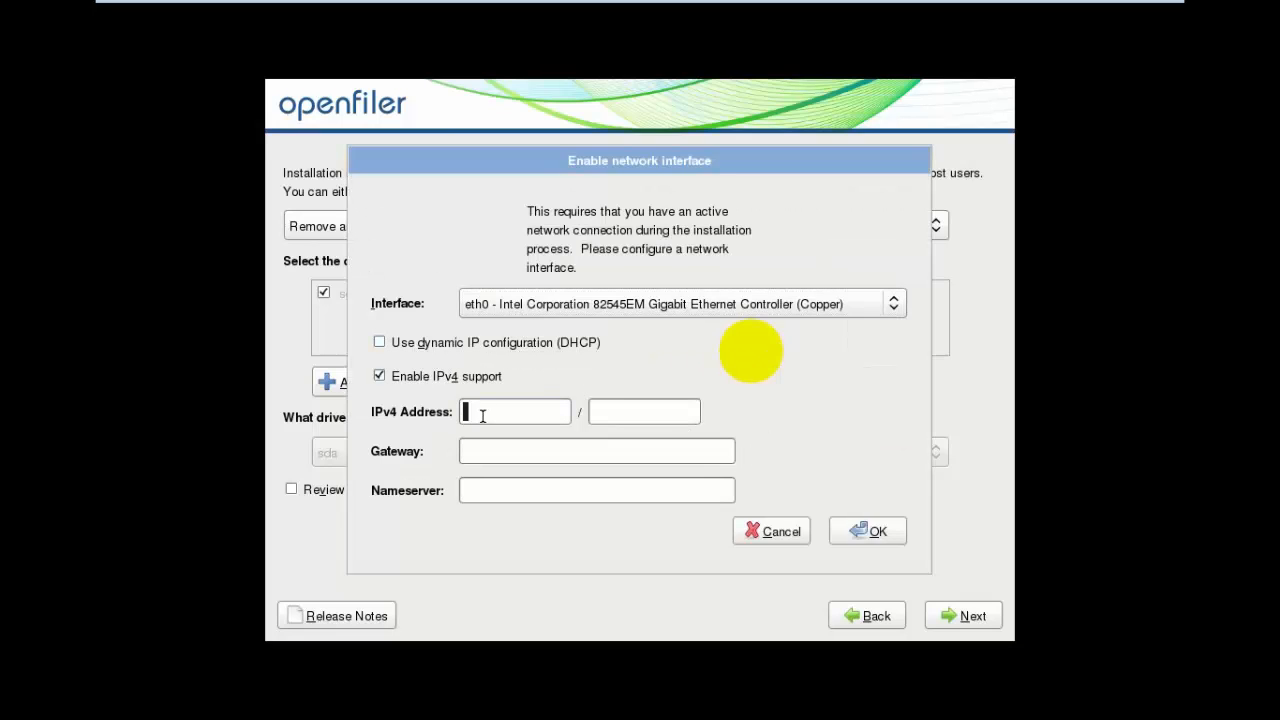
type("10.0.0")
type(".15")
key("Tab")
type("255.0.0.0")
key("Tab")
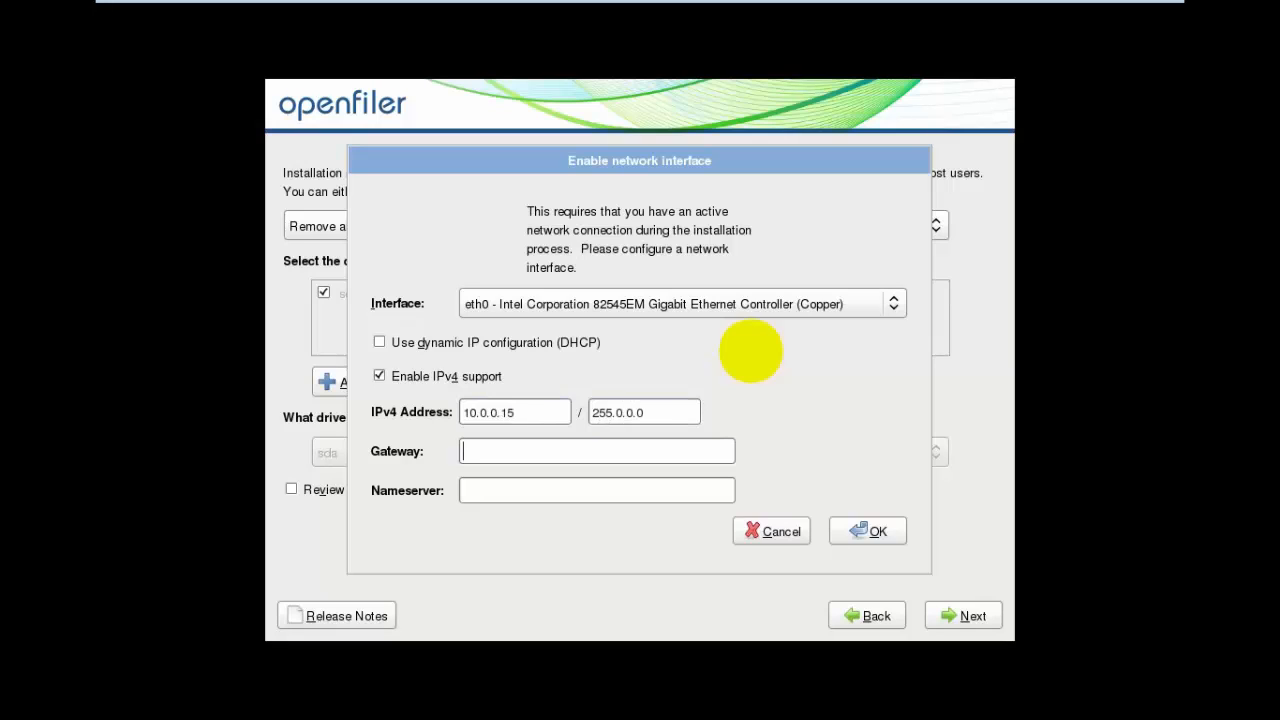
type("10.0.01")
key("BackSpace")
type(".1")
key("Tab")
left_click(881, 540)
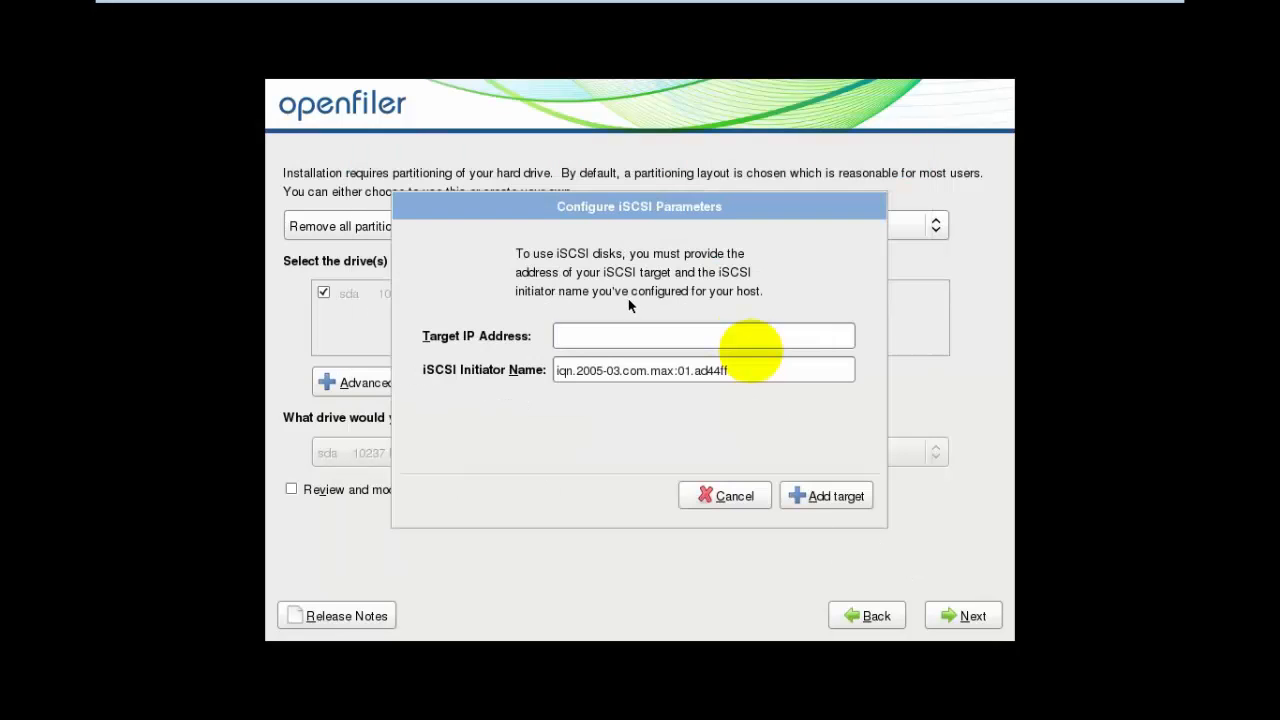
type("10.0.0.3")
- Add the iSCSI target at 10.0.0.3
left_click(832, 500)
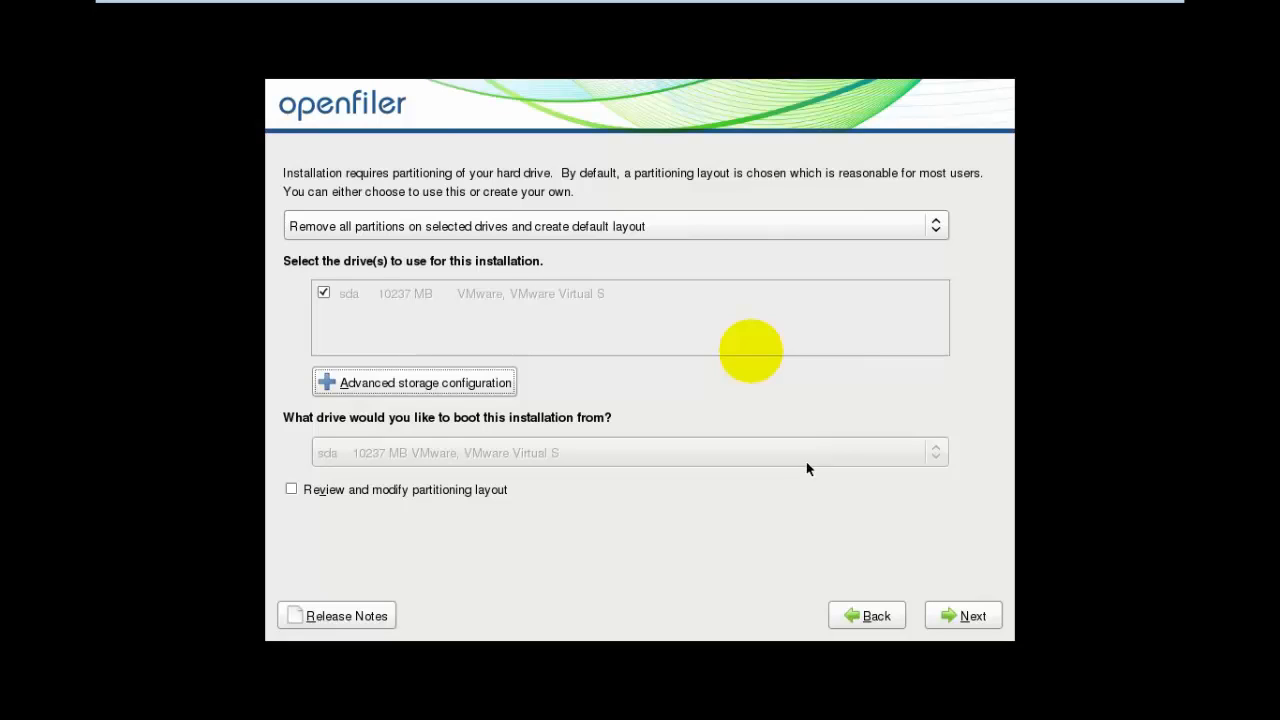
- Accept the default partitioning, removing all partitions on sda and the low-memory prompt
left_click(944, 626)
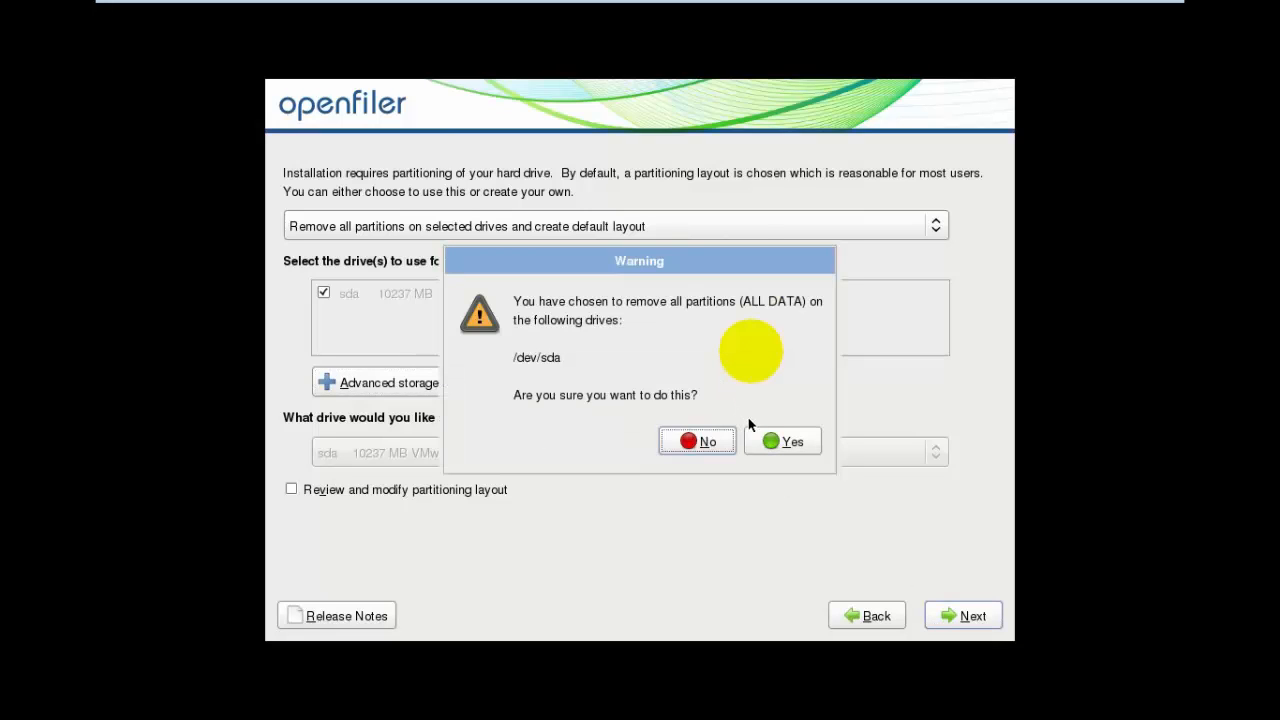
left_click(786, 450)
left_click(788, 427)
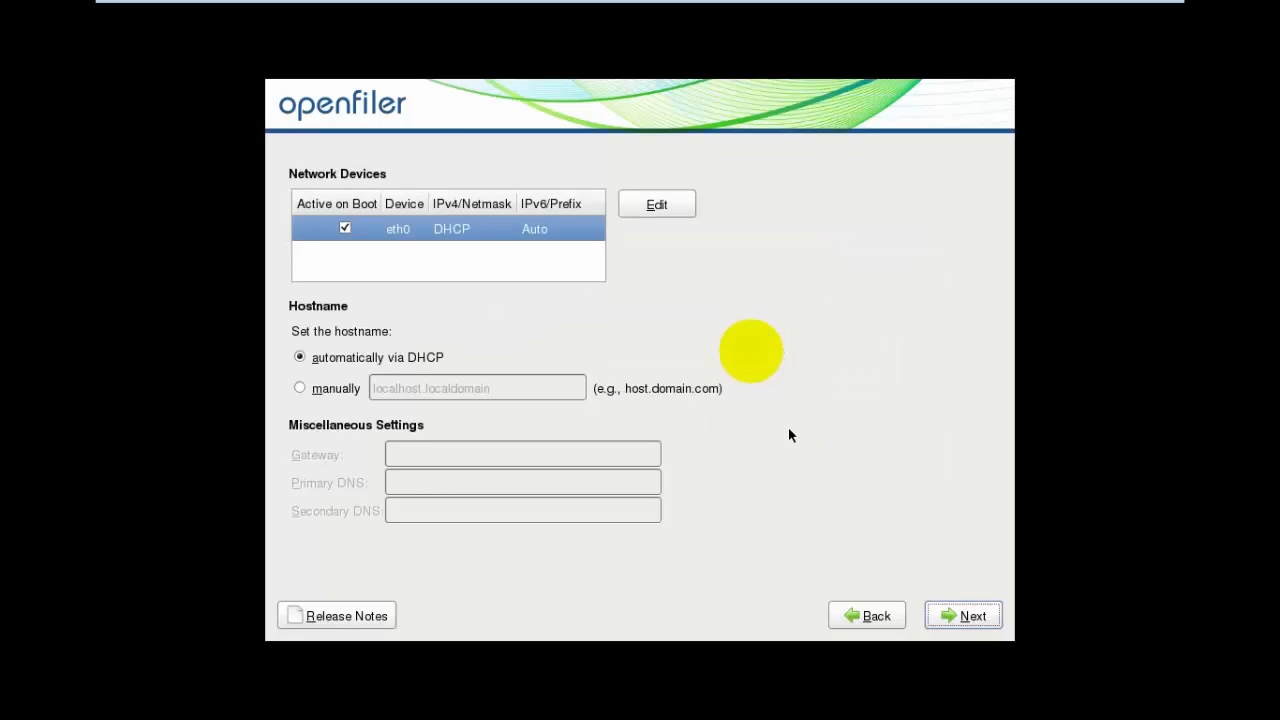
- Set eth0 to manual IPv4 configuration with IPv6 disabled
left_click(671, 207)
left_click(533, 268)
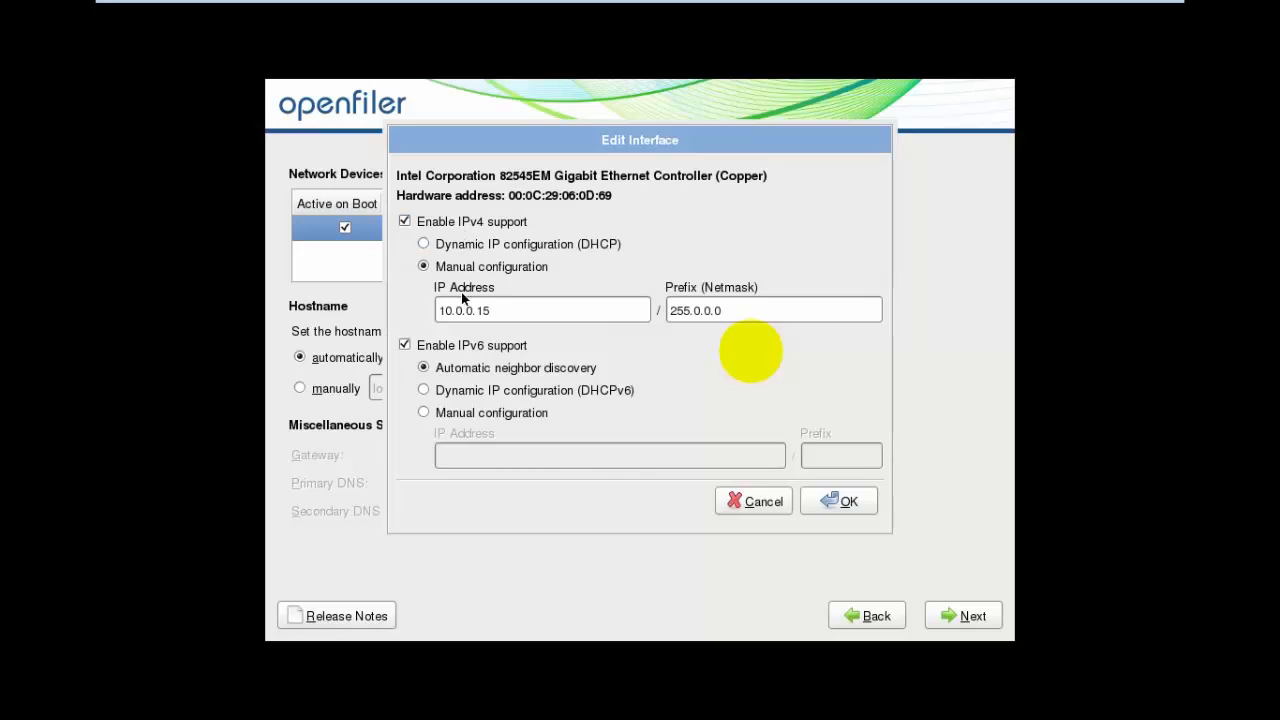
left_click(452, 348)
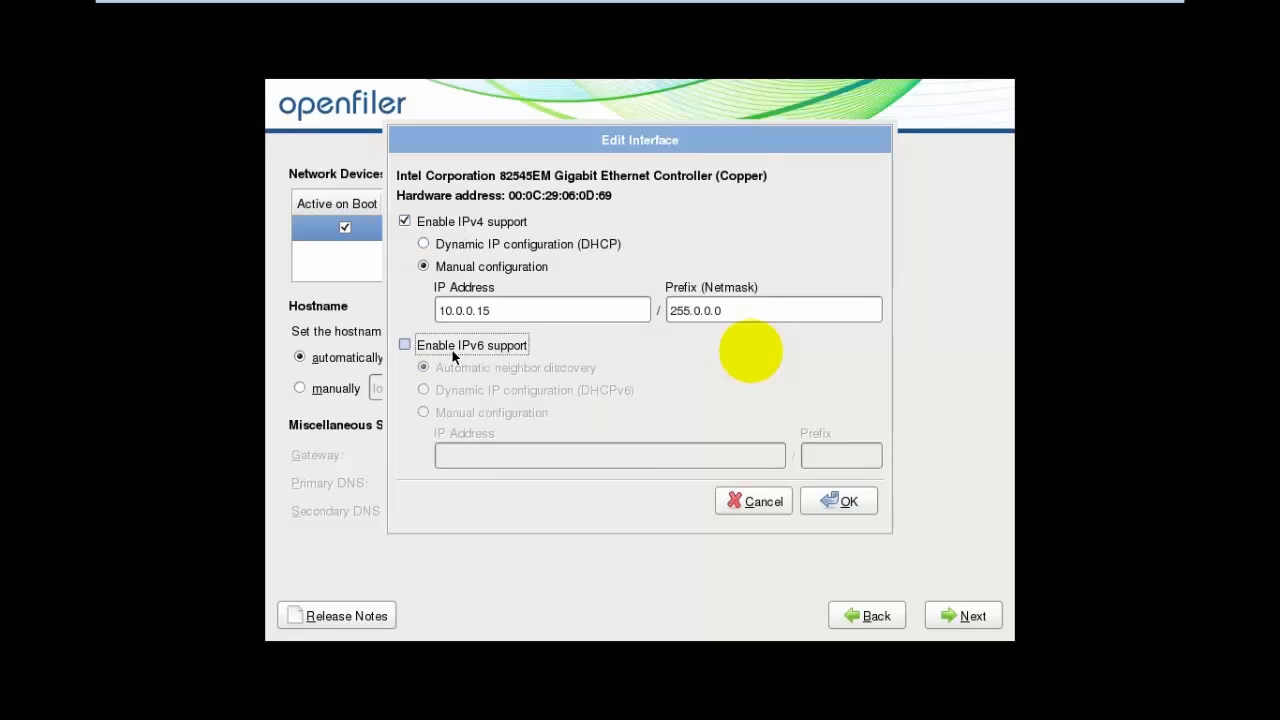
left_click(842, 510)
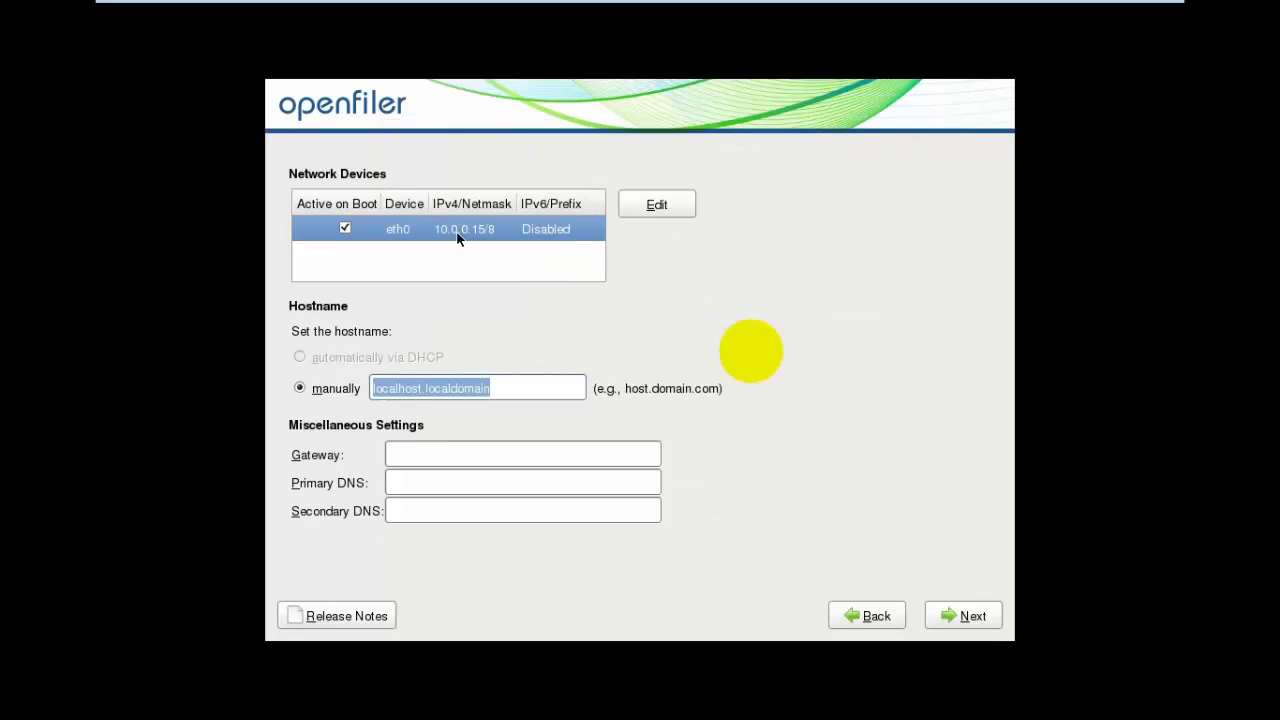
- Set the hostname harsha.local manually and move on to gateway 10.0.0.1
key("BackSpace")
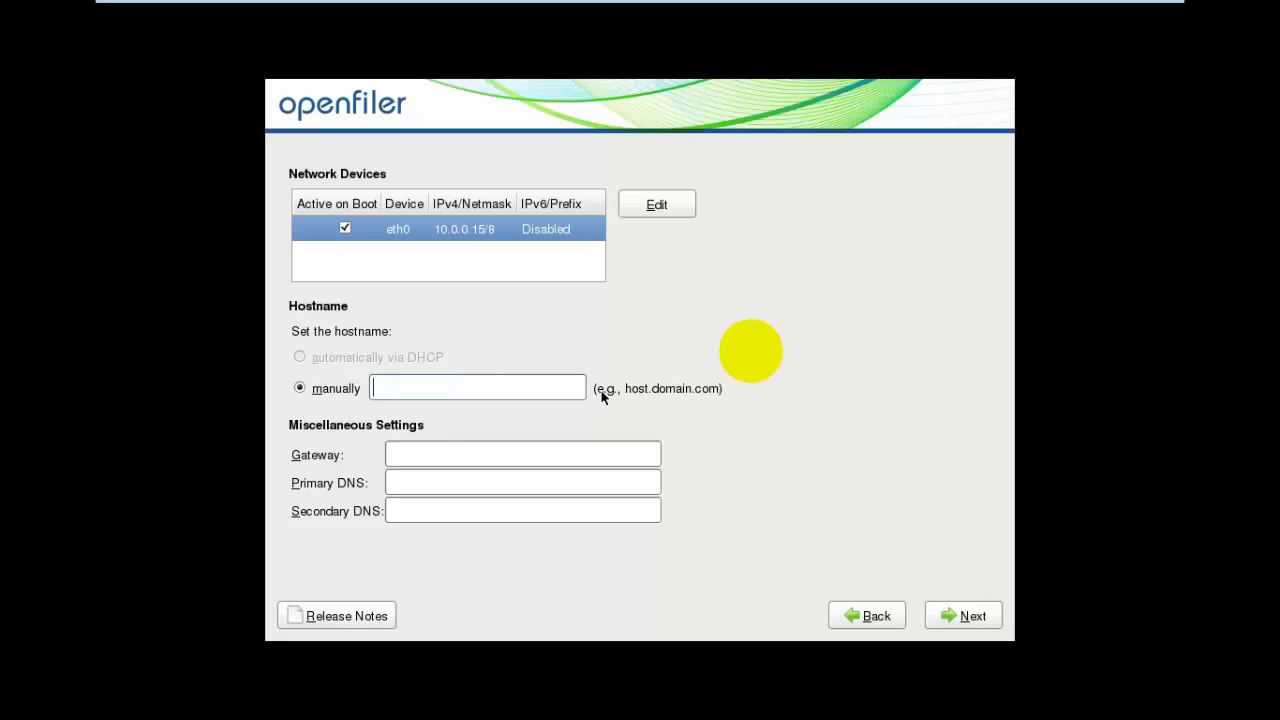
type("harsha.local")
left_click(448, 455)
type("10.0.0.110.0.0.1")
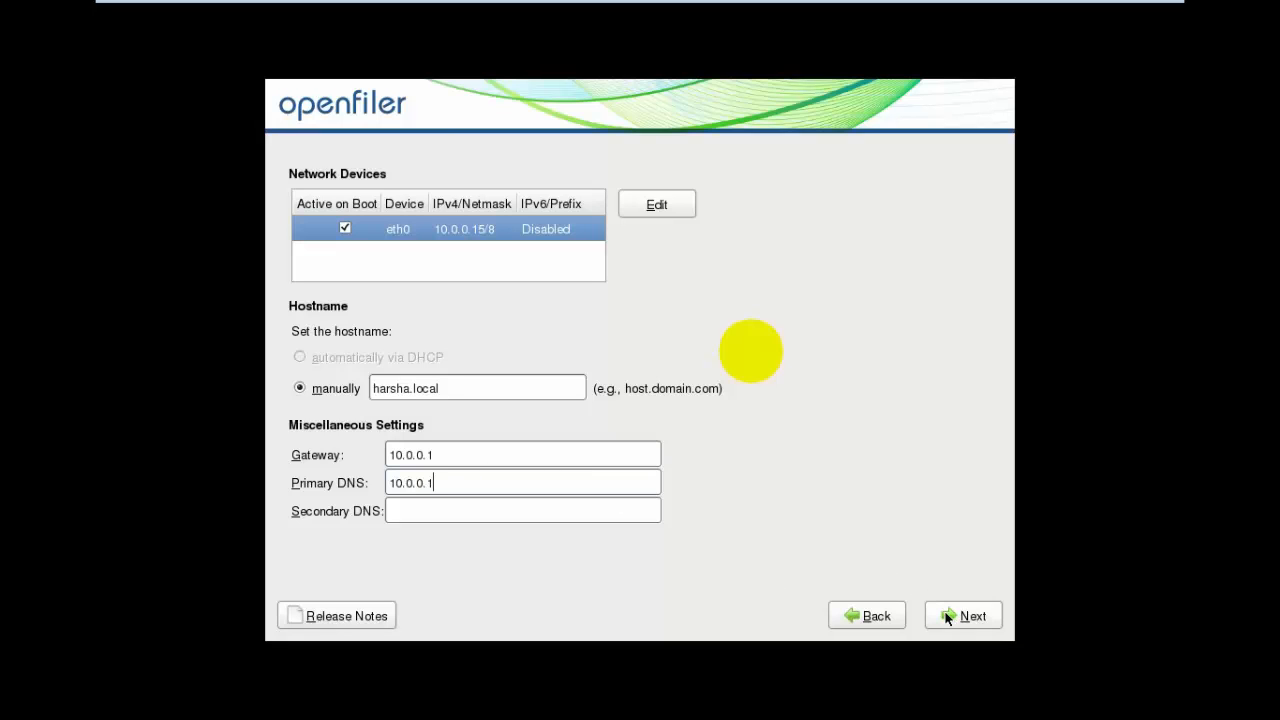
- Continue past DNS 10.0.0.1 and choose Calcutta, Asia on the time zone map
left_click(948, 618)
left_click(648, 272)
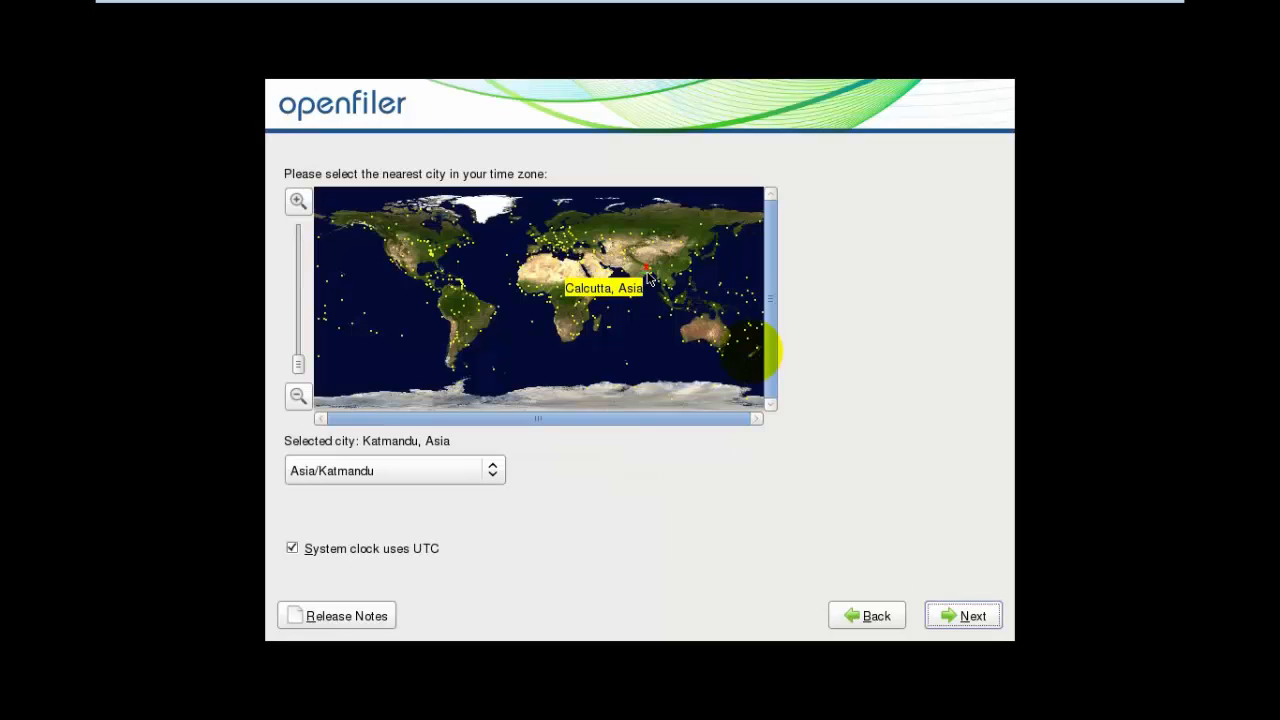
left_click(648, 275)
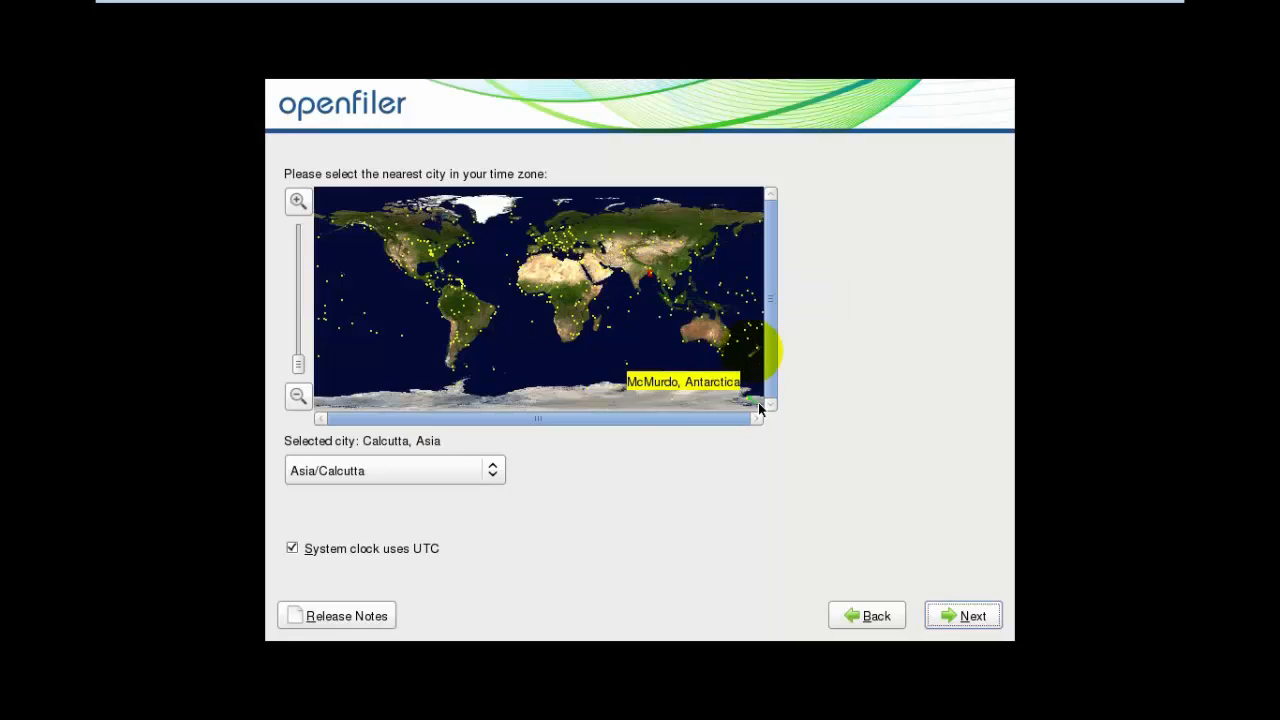
- Enter and confirm the root password, then continue to the installation start page
left_click(980, 623)
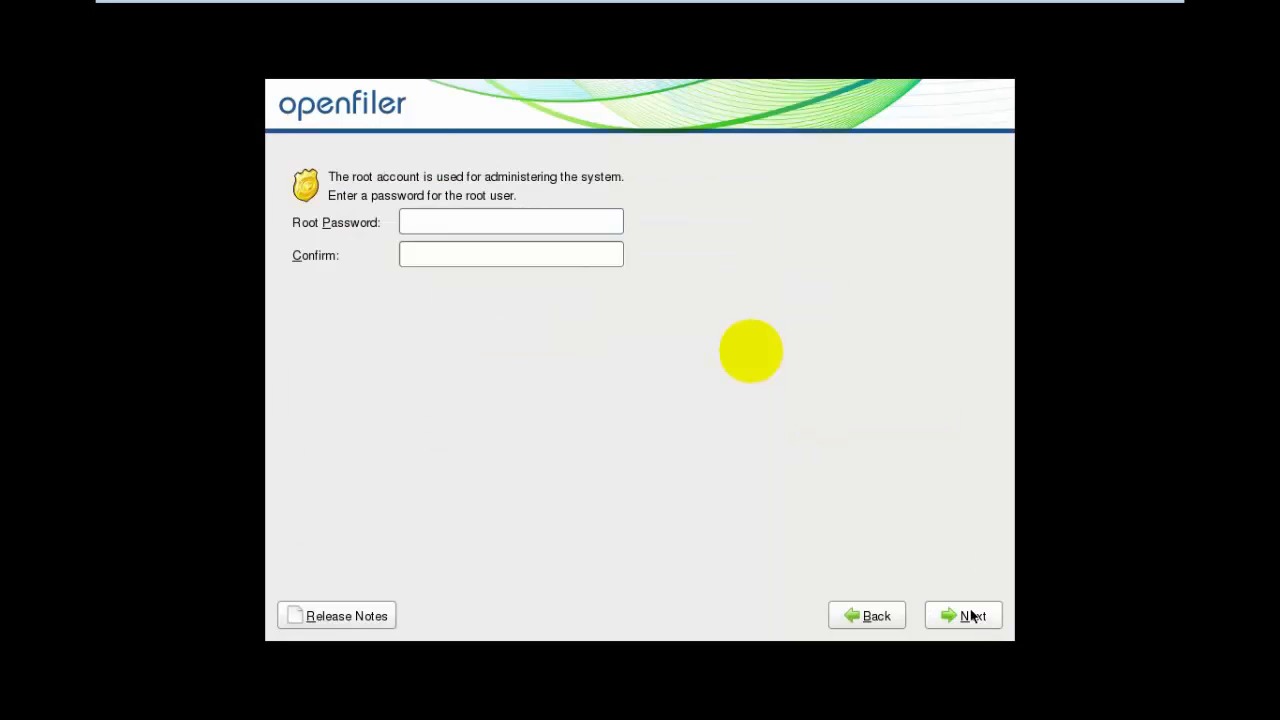
type("**********")
key("Tab")
type("********")
type("**")
key("Tab")
left_click(971, 612)
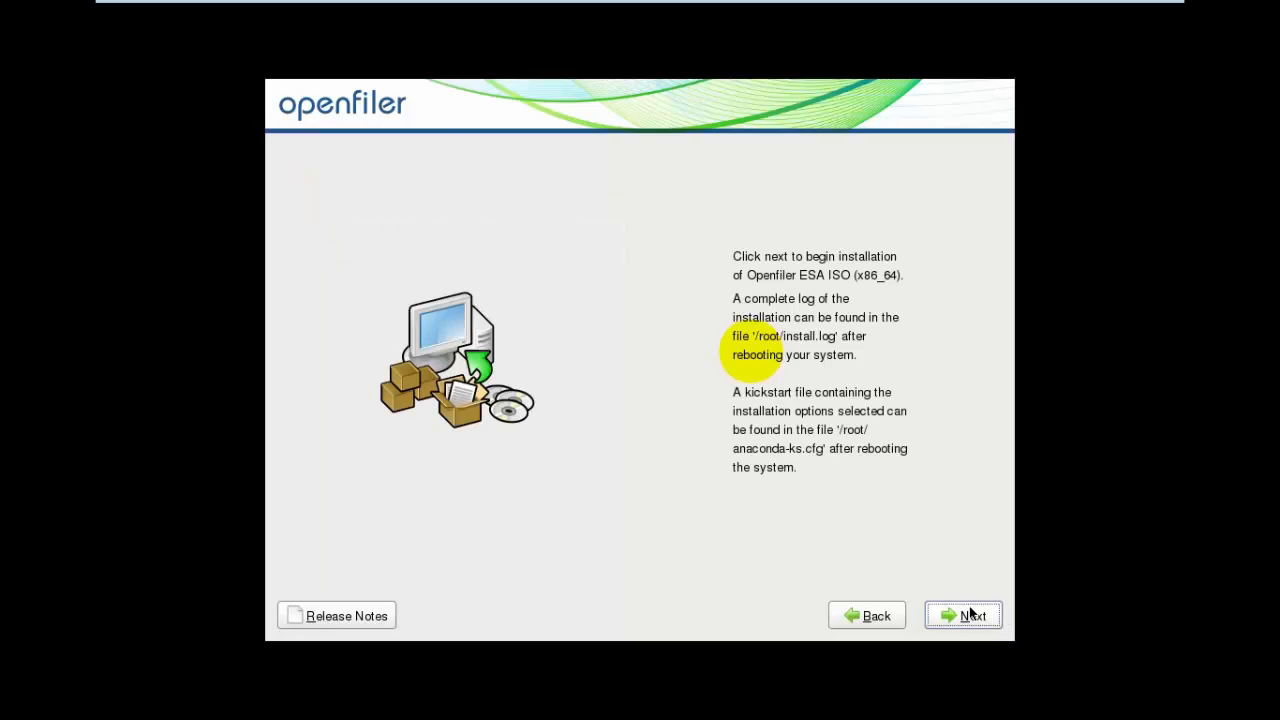
- Run the Openfiler installation and reboot the VM into Openfiler ESA 2.99.1
left_click(970, 612)
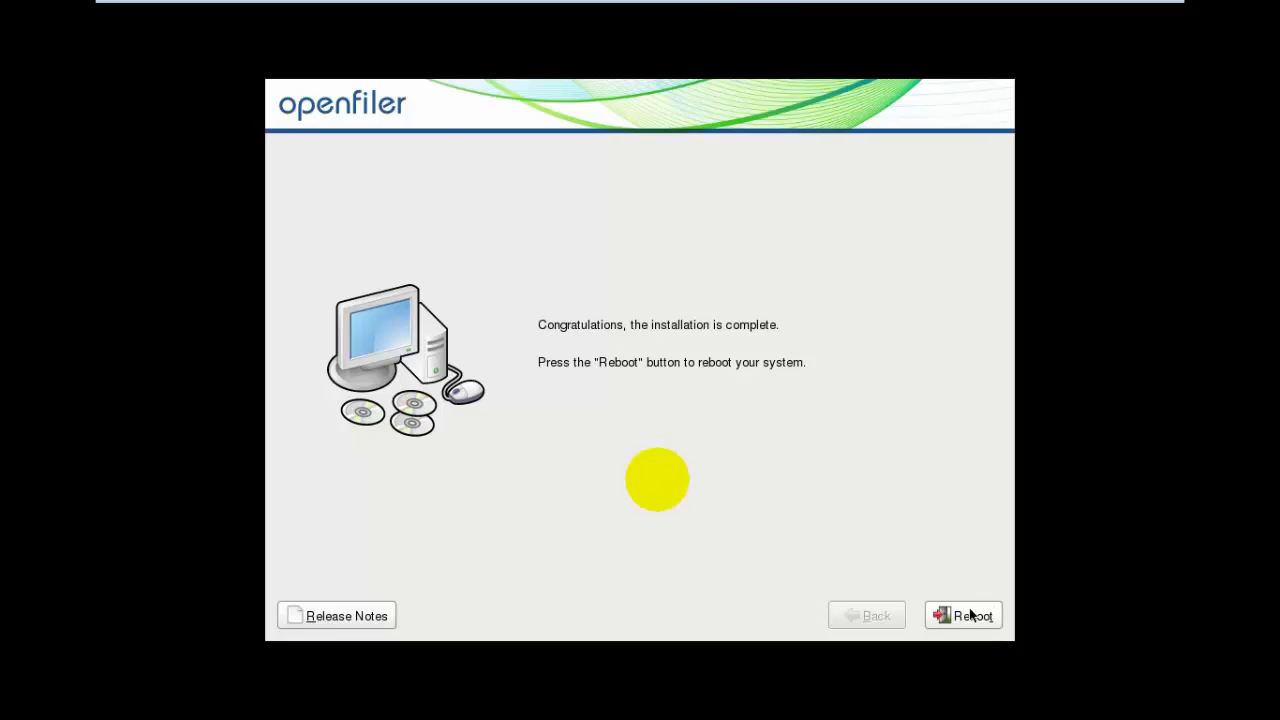
left_click(979, 618)
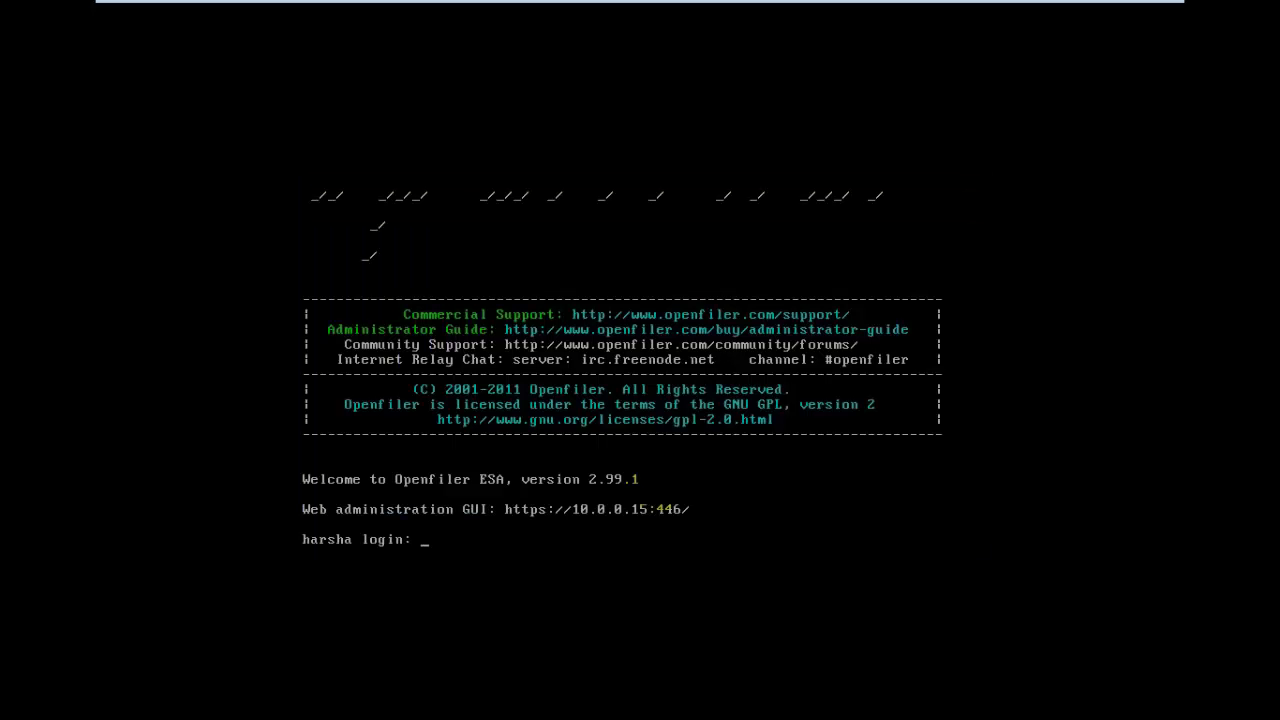
type("root")
- Log in as root at the console (retrying once) and shut down with init 0
key("Return")
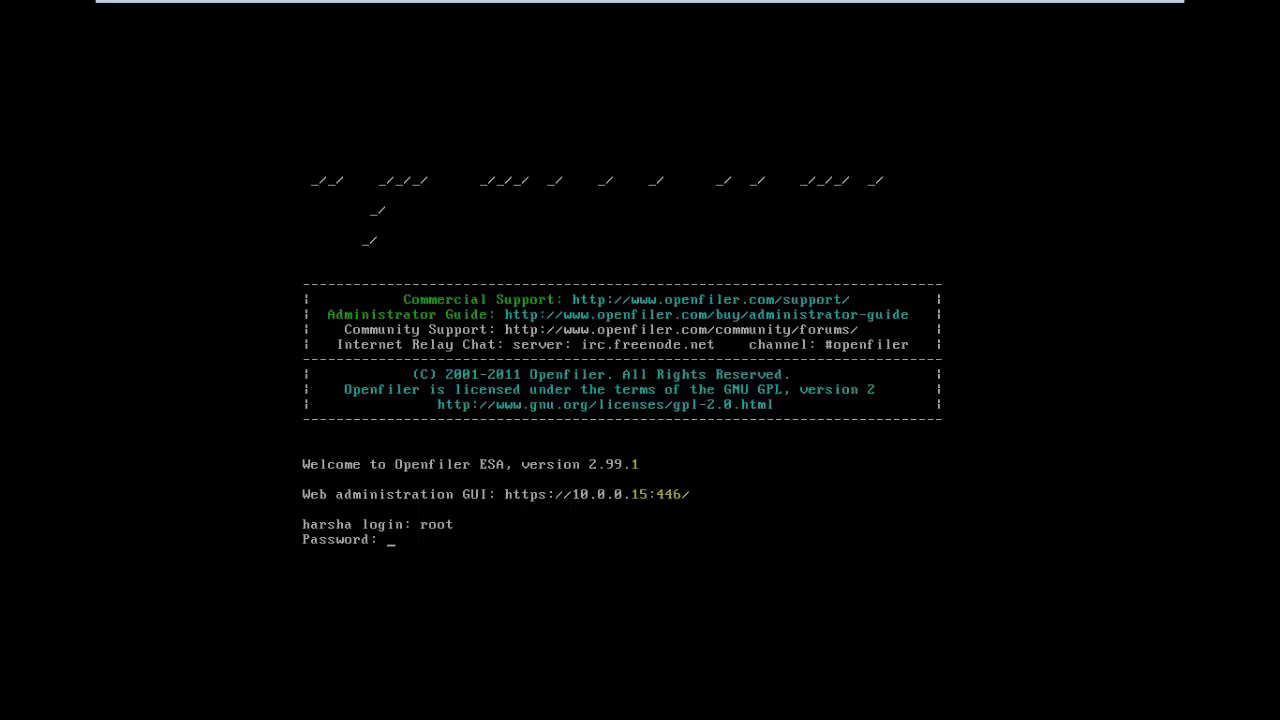
key("Return")
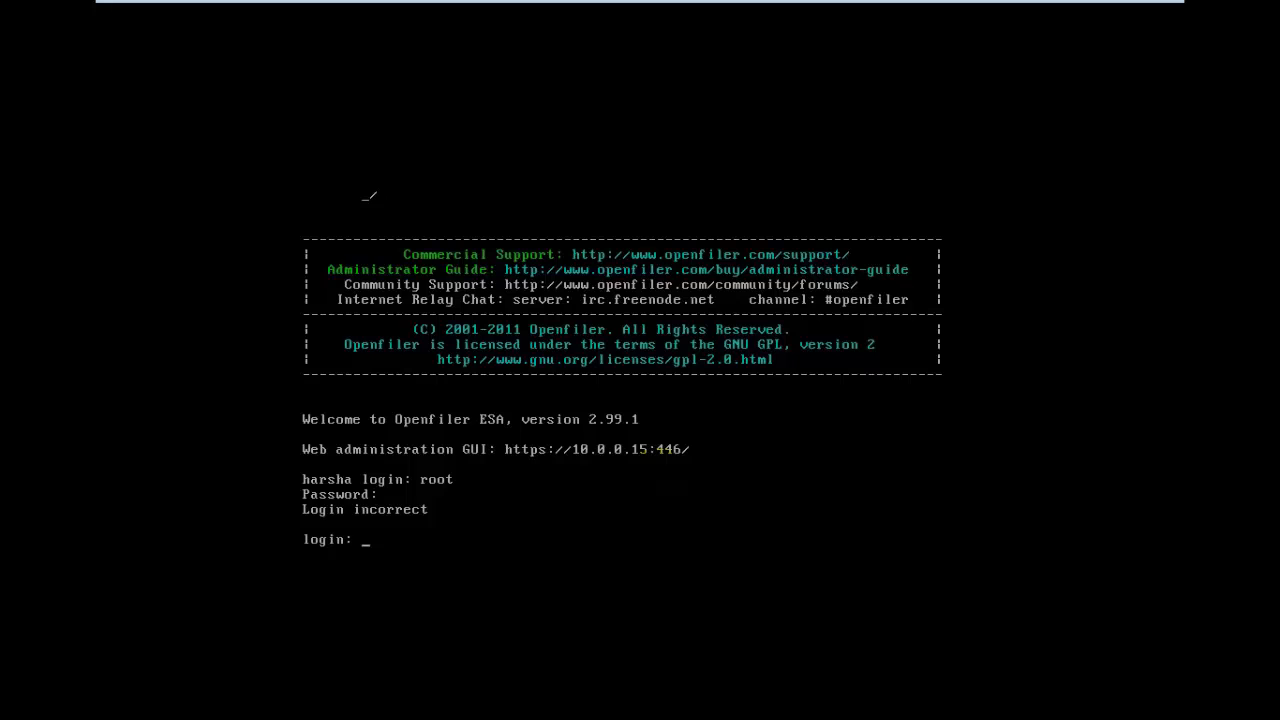
type("rot")
key("Return")
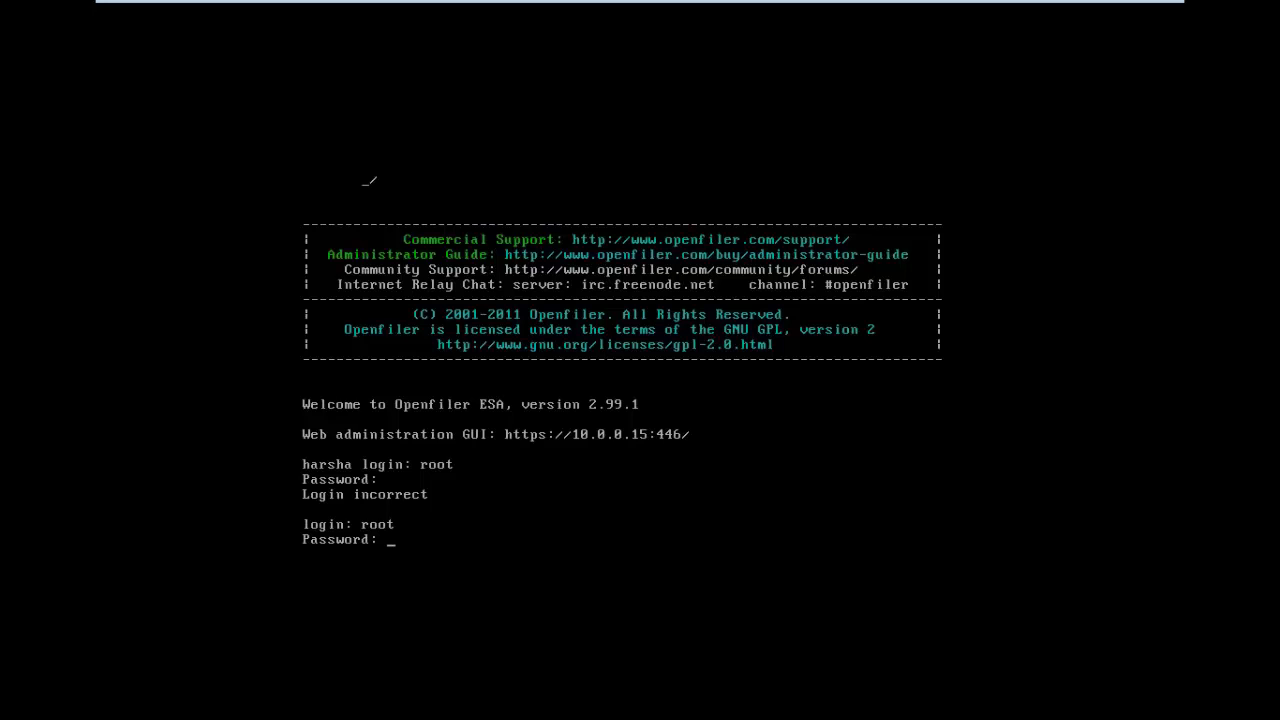
key("Return")
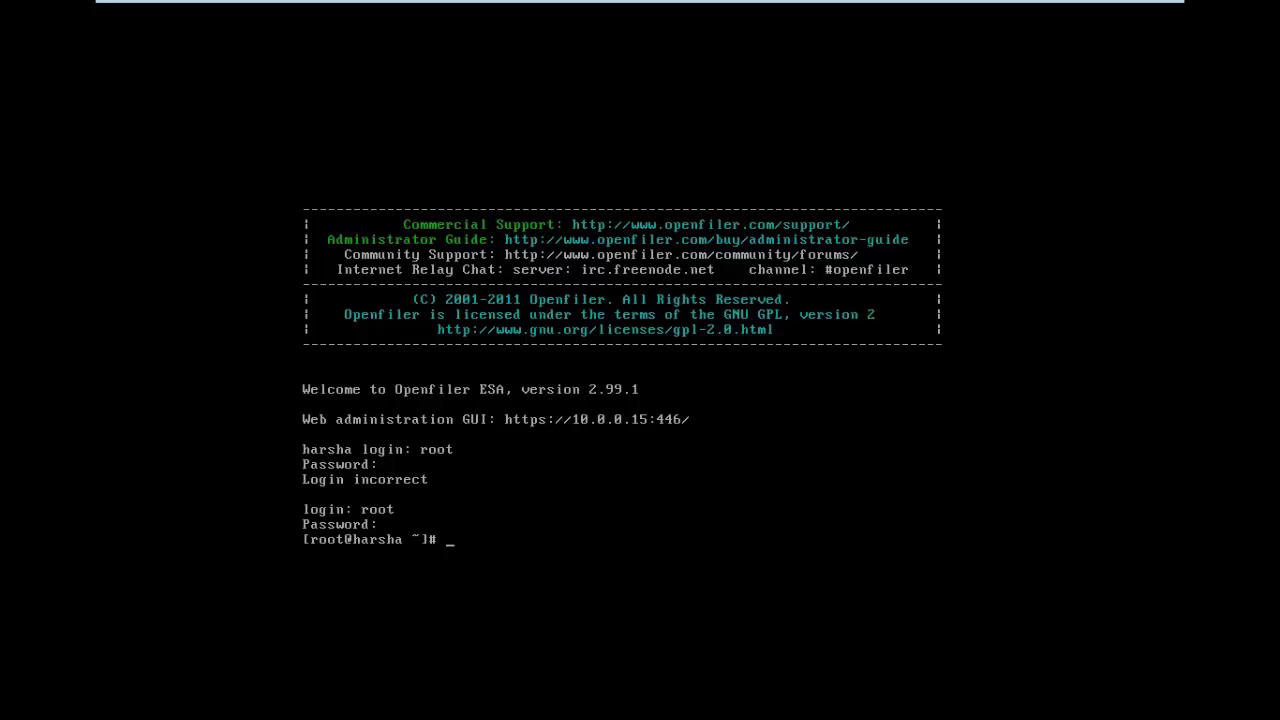
type("init ")
type("0")
key("Return")
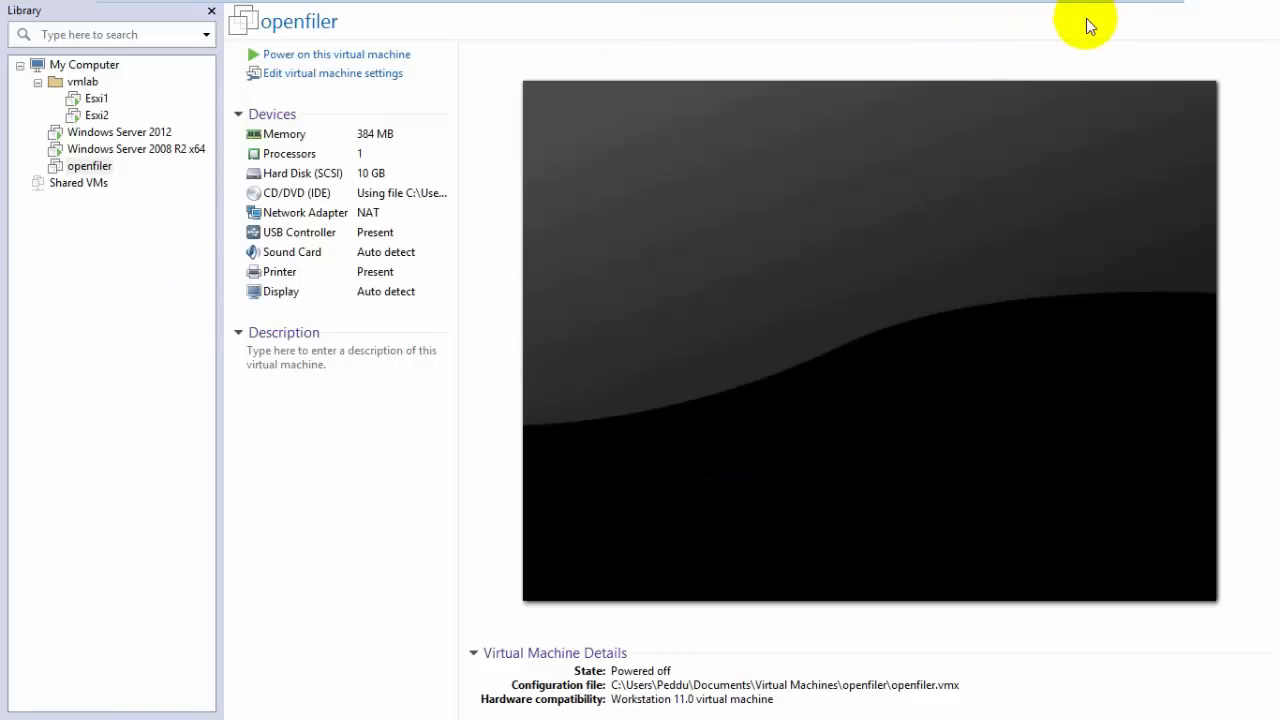
mouse_move(640, 2)
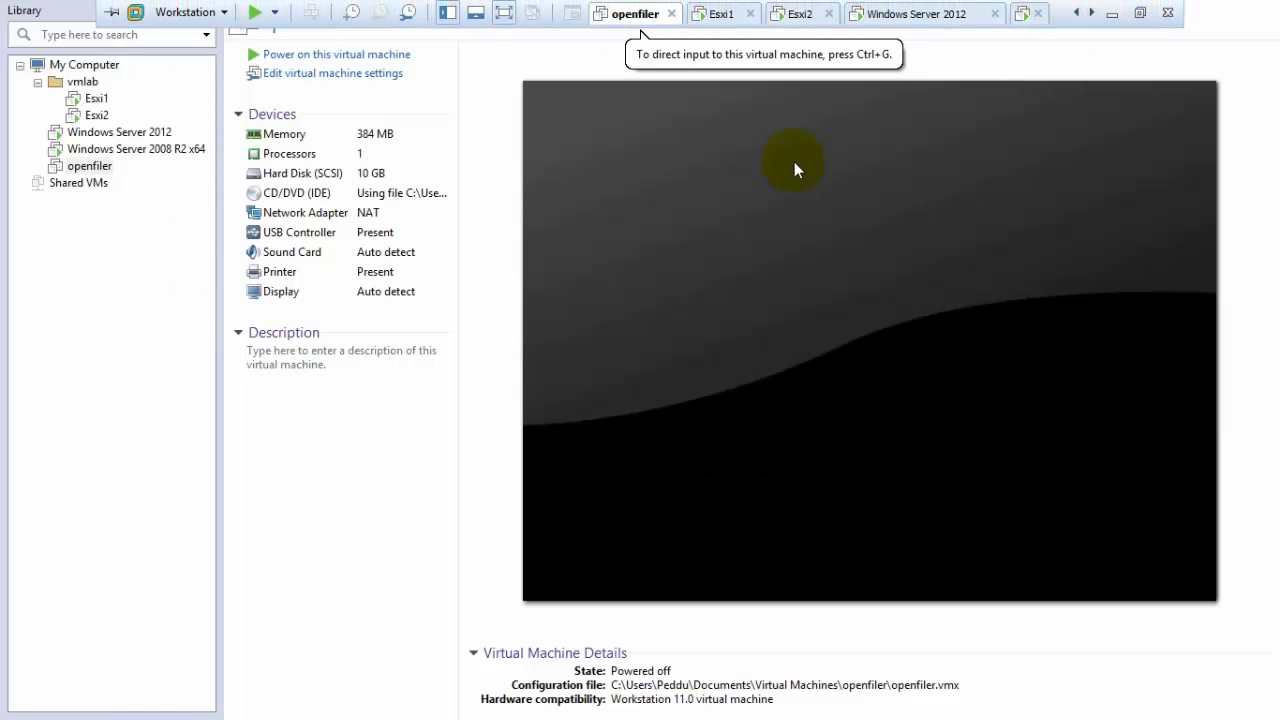
- Briefly view the openfiler VM's hardware settings and return to its summary
double_click(437, 258)
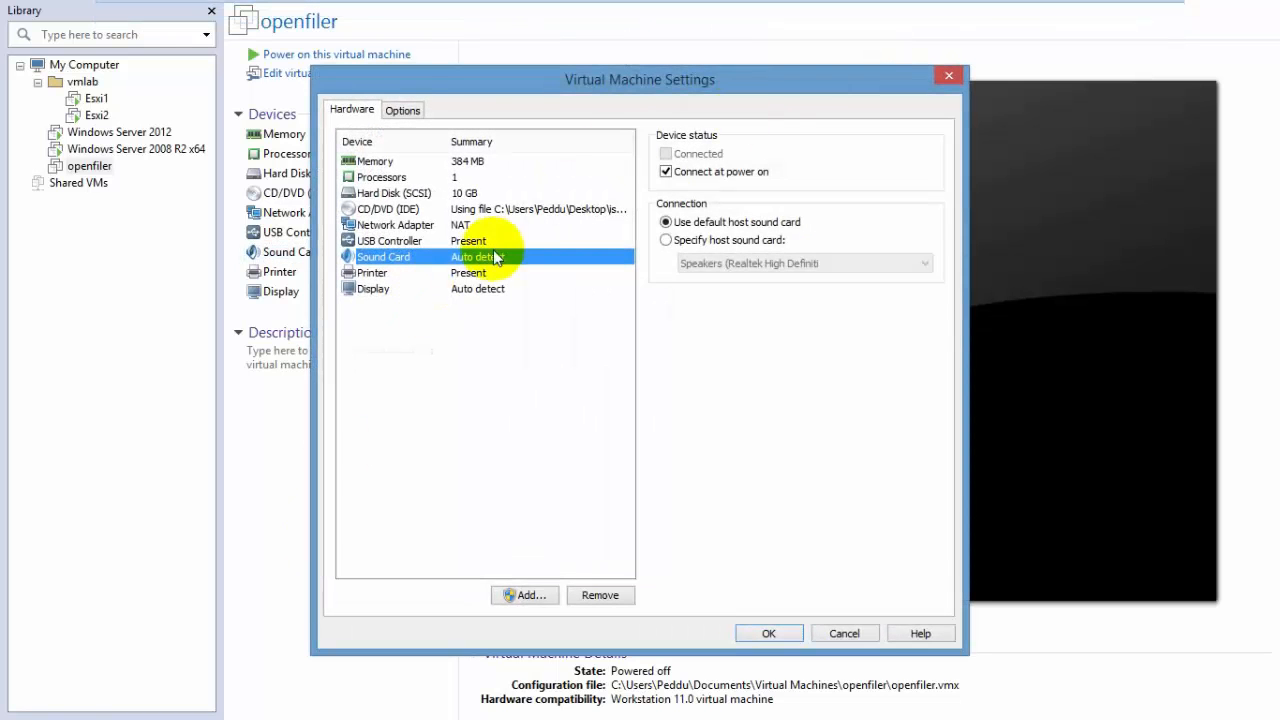
left_click(949, 75)
key("super+c")
left_click(86, 286)
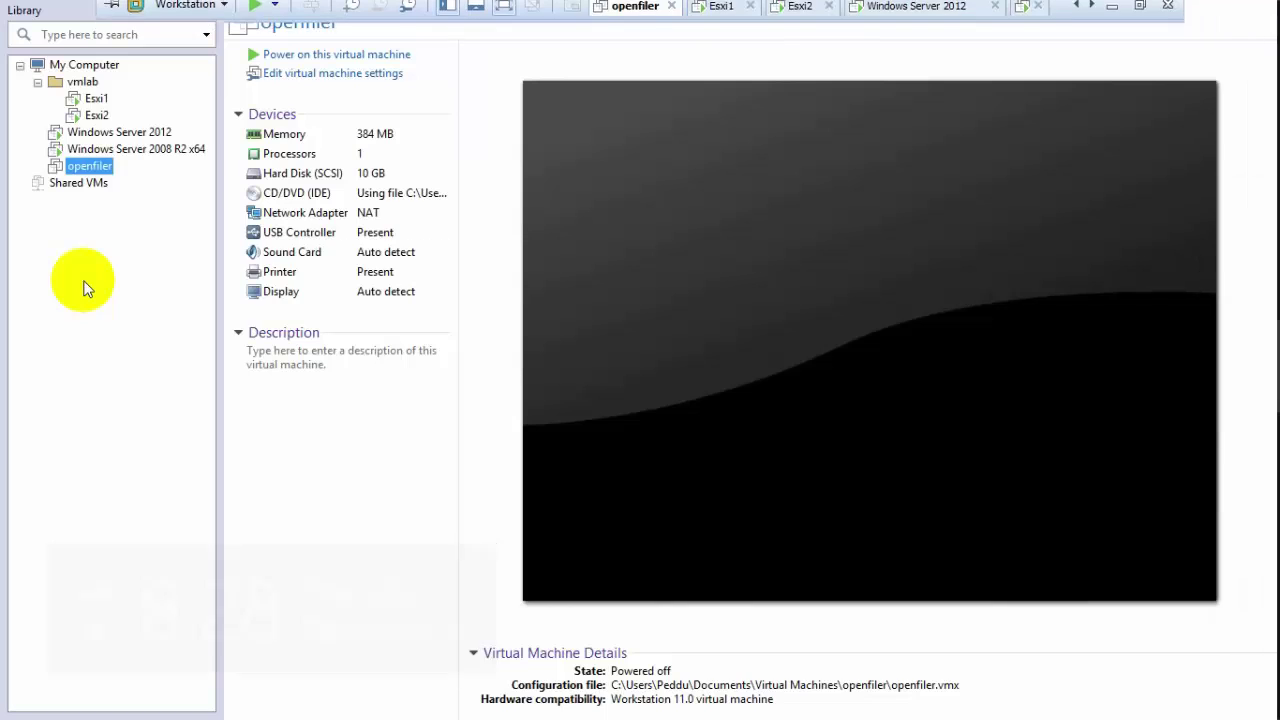
left_click(115, 12)
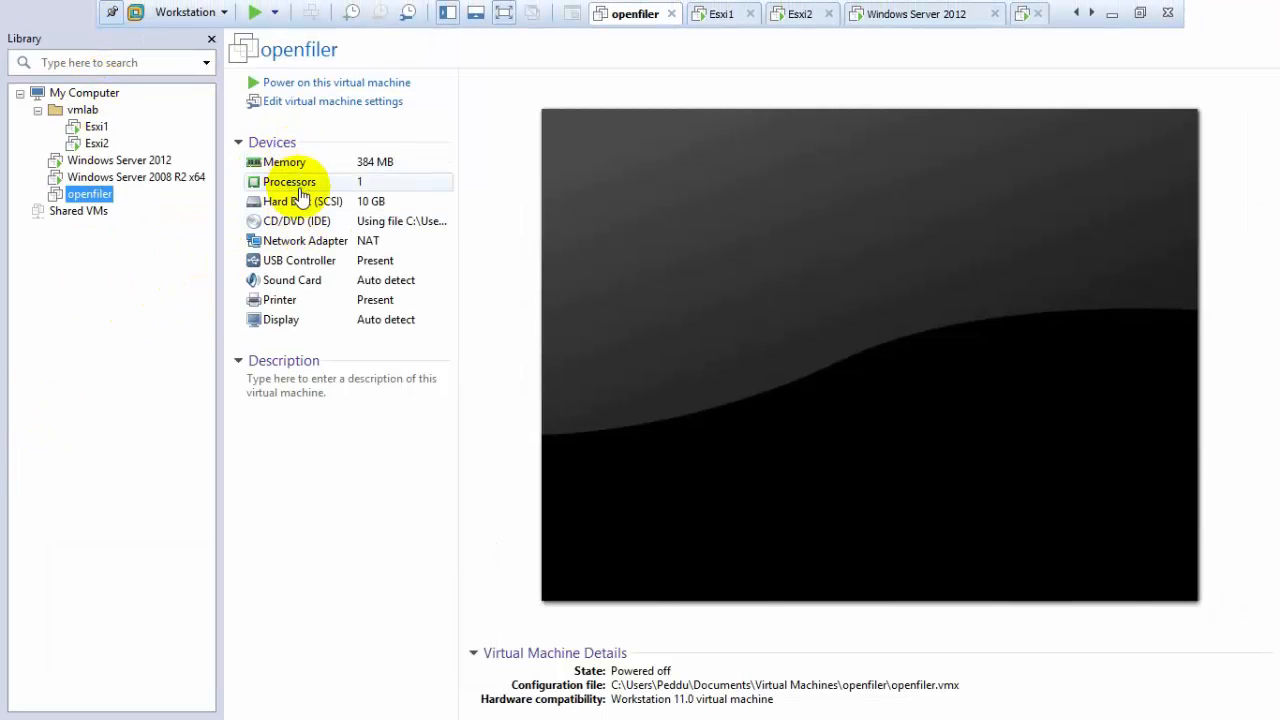
- Raise the VM's memory from 384 MB to 1 GB and review the CD/DVD drive row
double_click(285, 162)
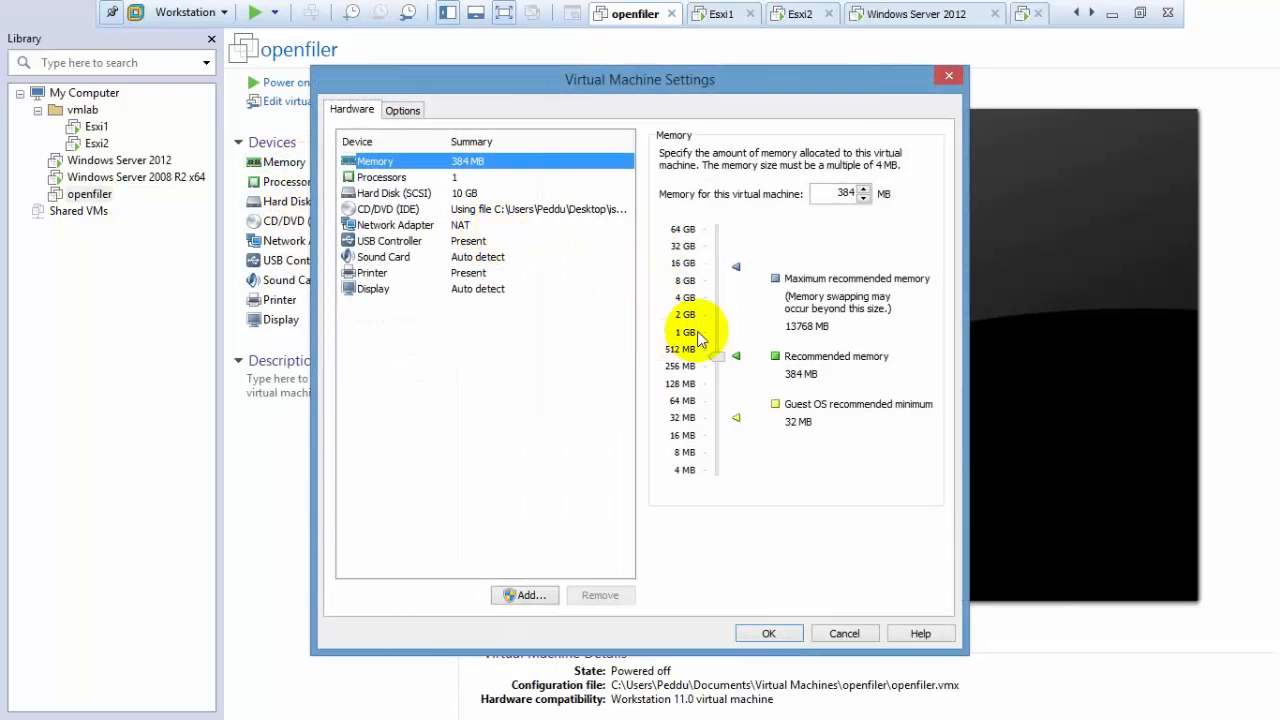
mouse_move(716, 356)
left_mouse_down()
mouse_move(717, 297)
mouse_move(717, 335)
left_mouse_up()
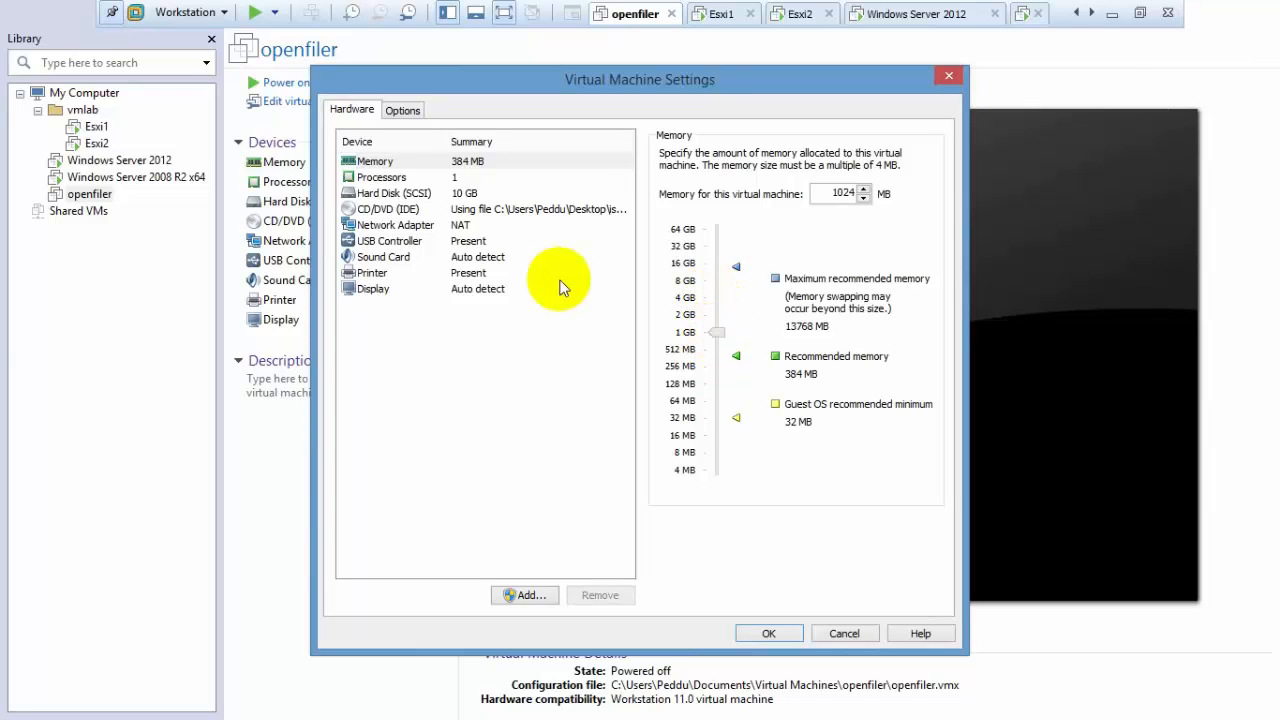
left_click(481, 210)
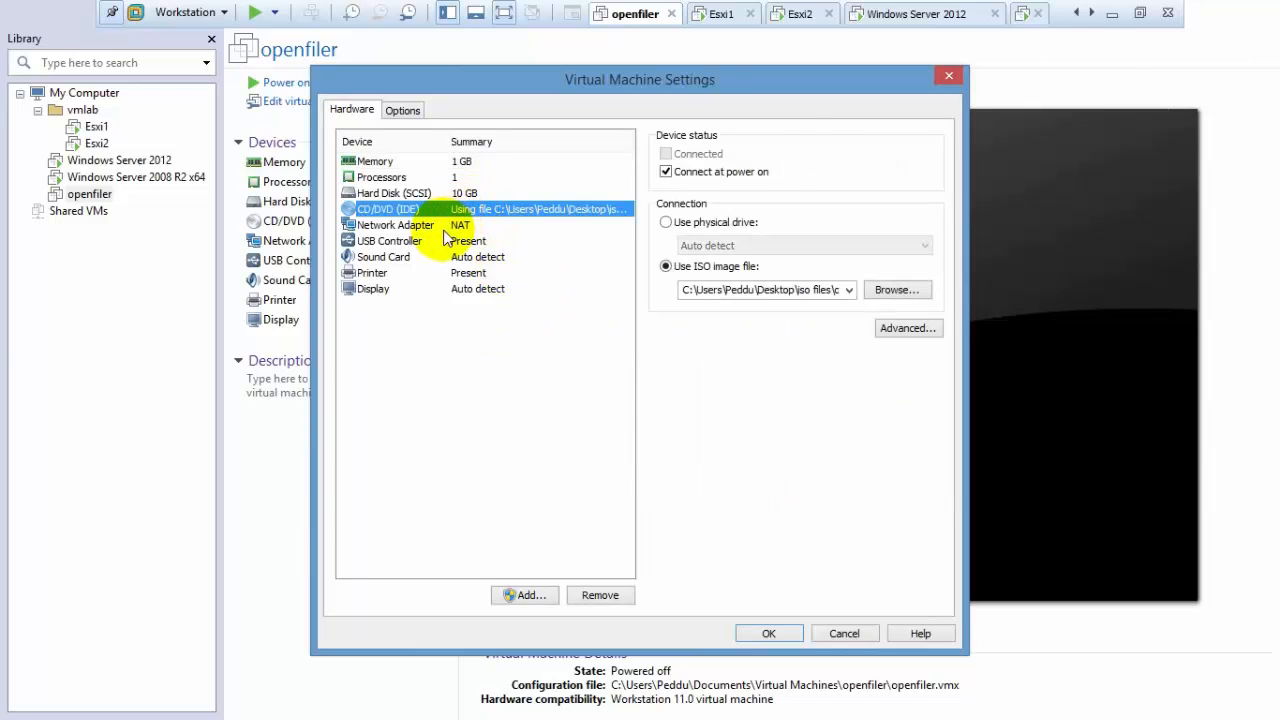
- Start a new SCSI hard disk for the openfiler VM from the Add Hardware wizard
left_click(428, 193)
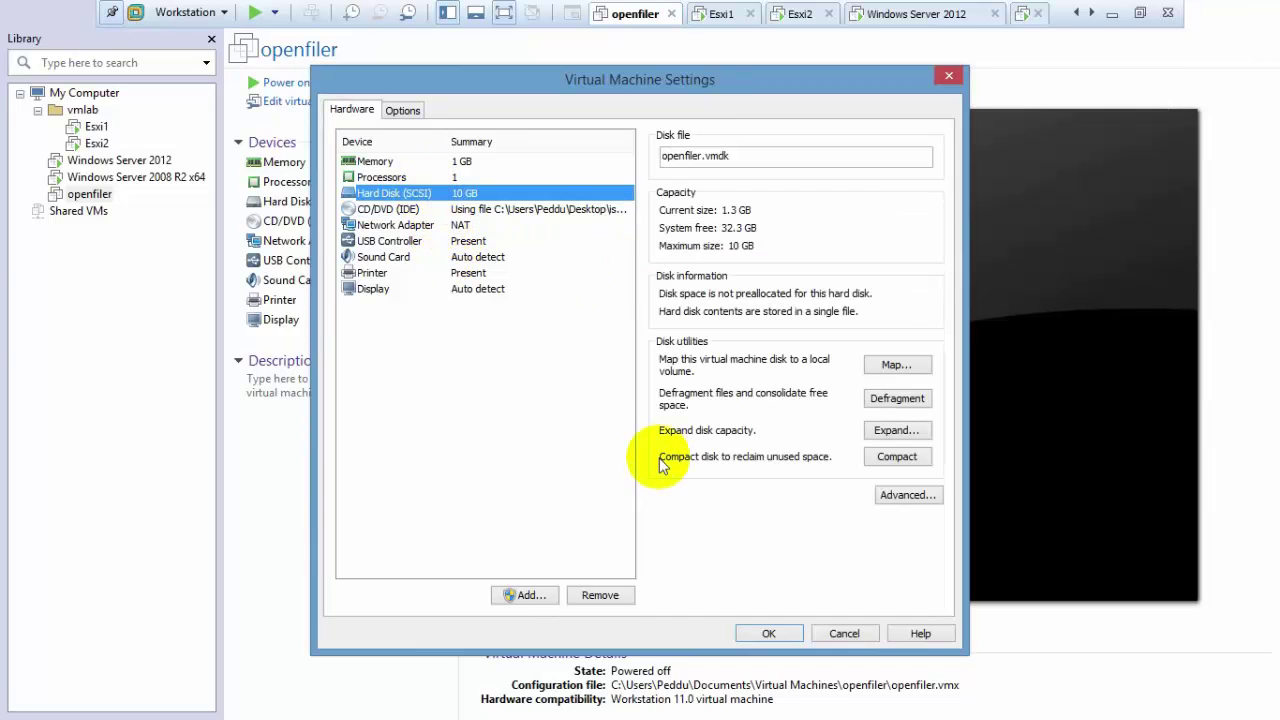
left_click(523, 595)
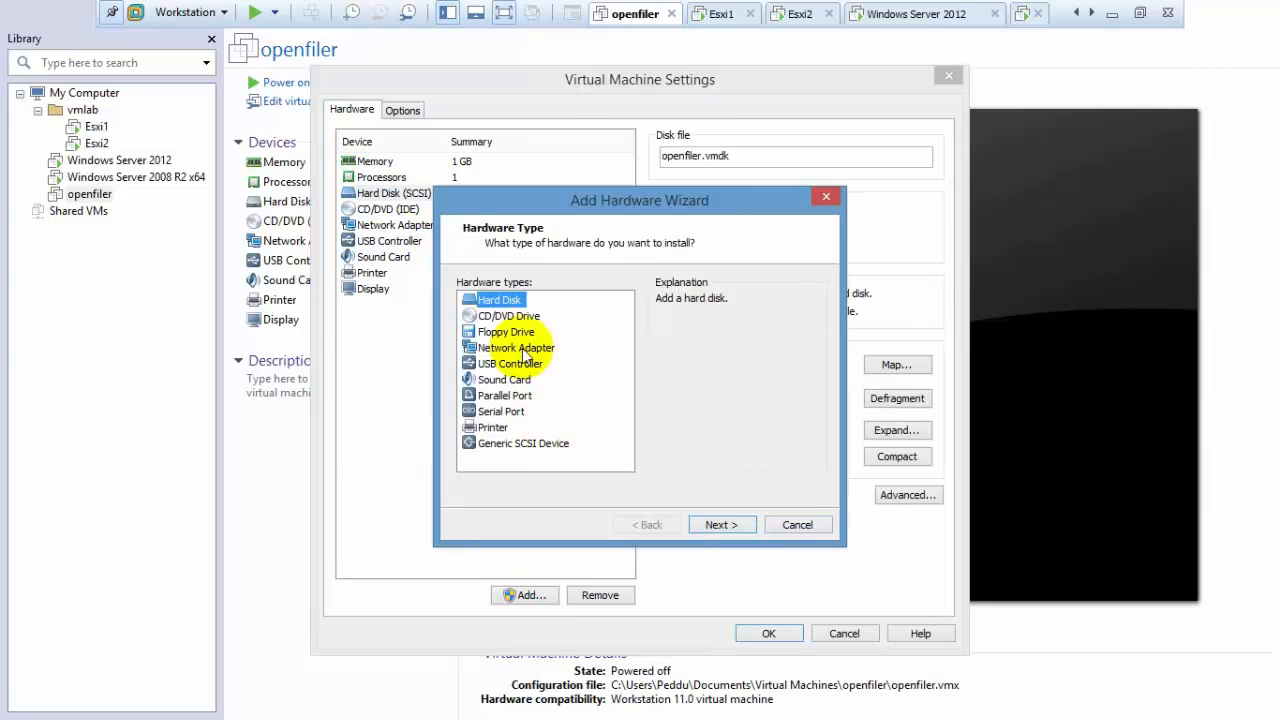
left_click(722, 527)
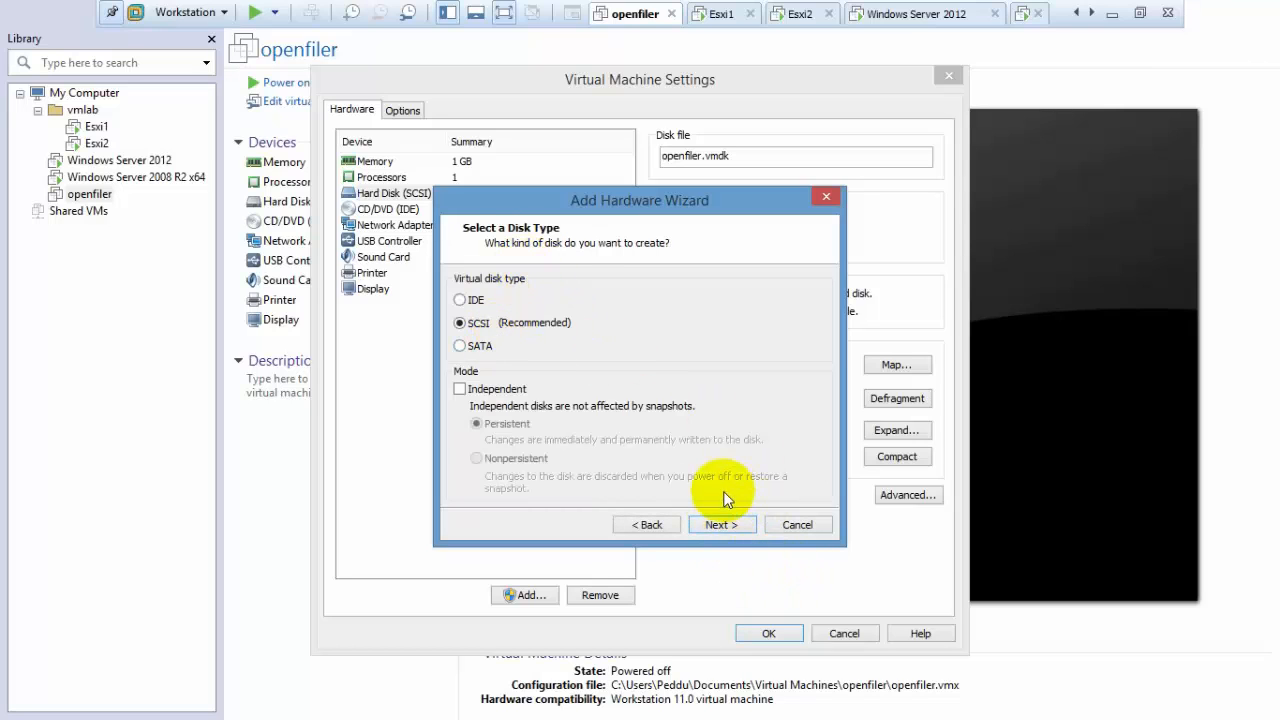
left_click(722, 527)
- Create the new 10 GB virtual disk stored as a single file and finish adding it
left_click(722, 526)
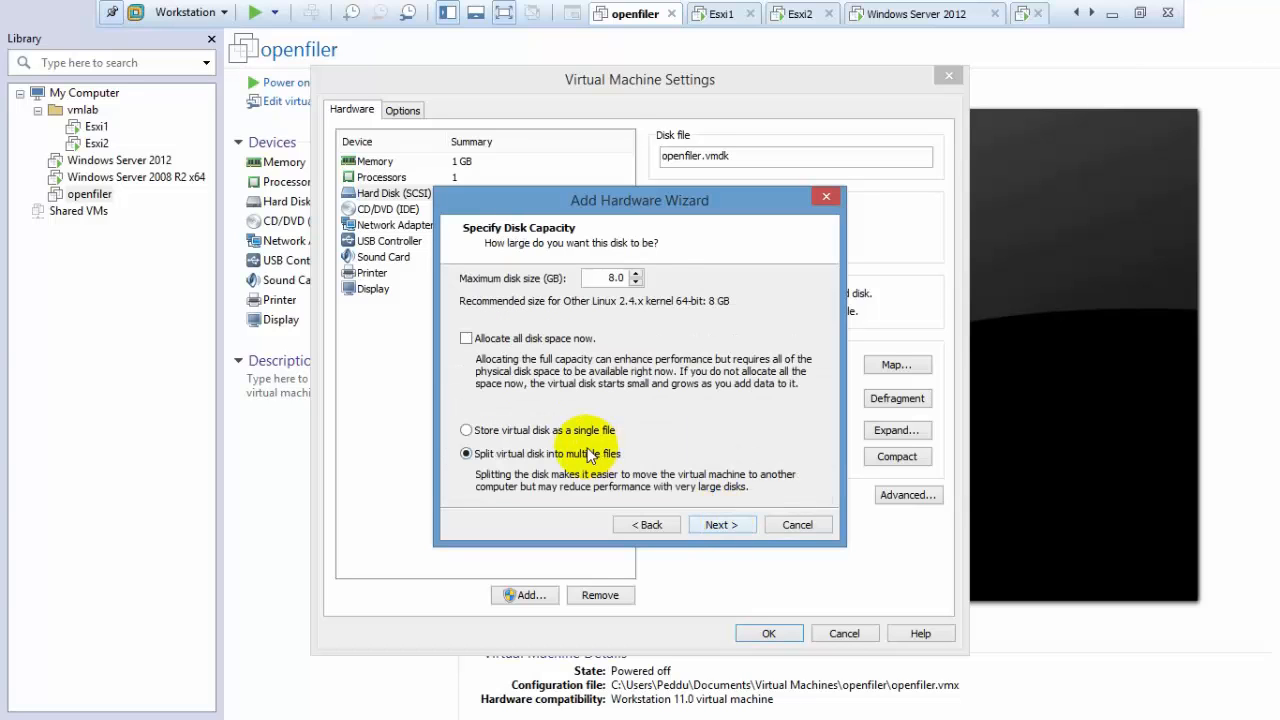
left_click(545, 431)
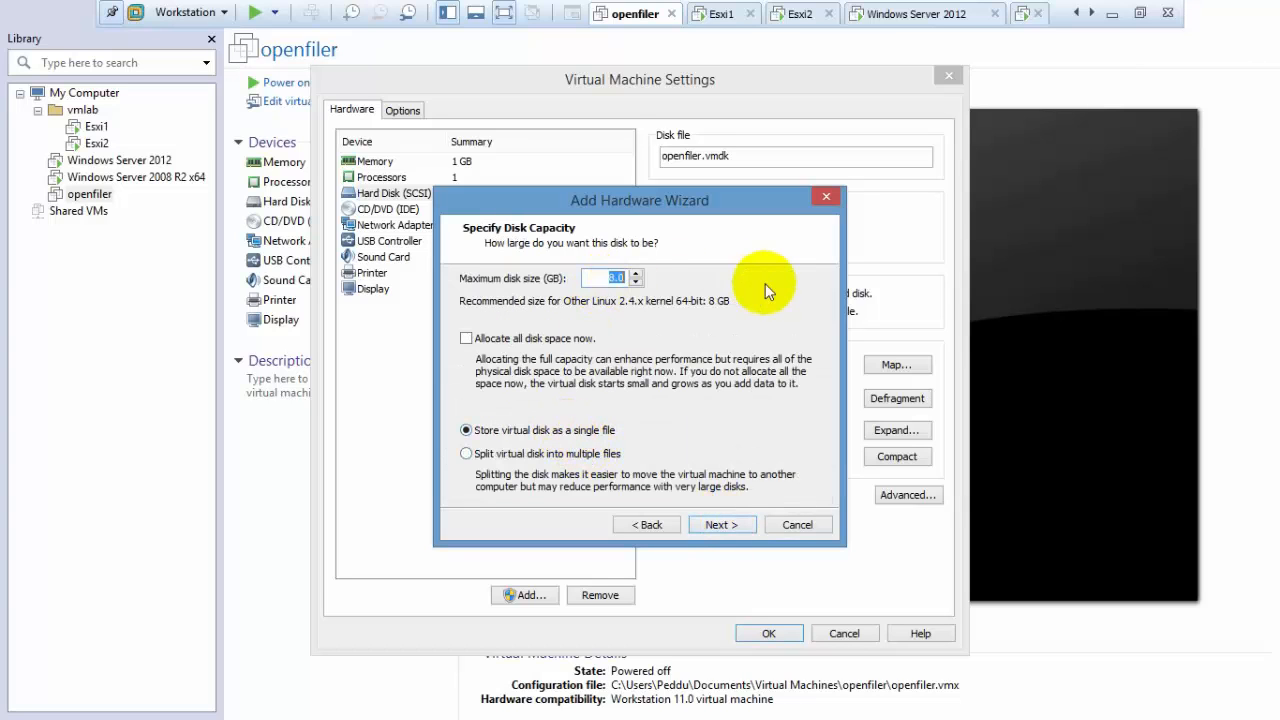
type("10")
key("Return")
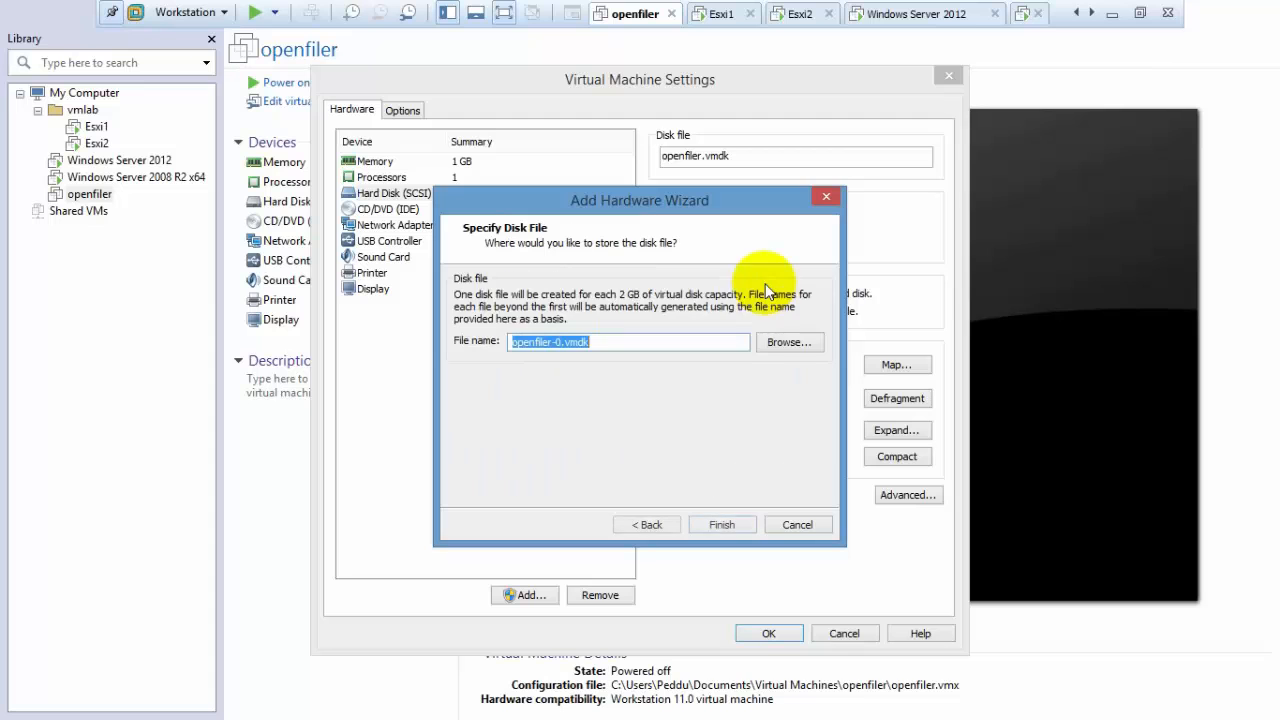
left_click(722, 525)
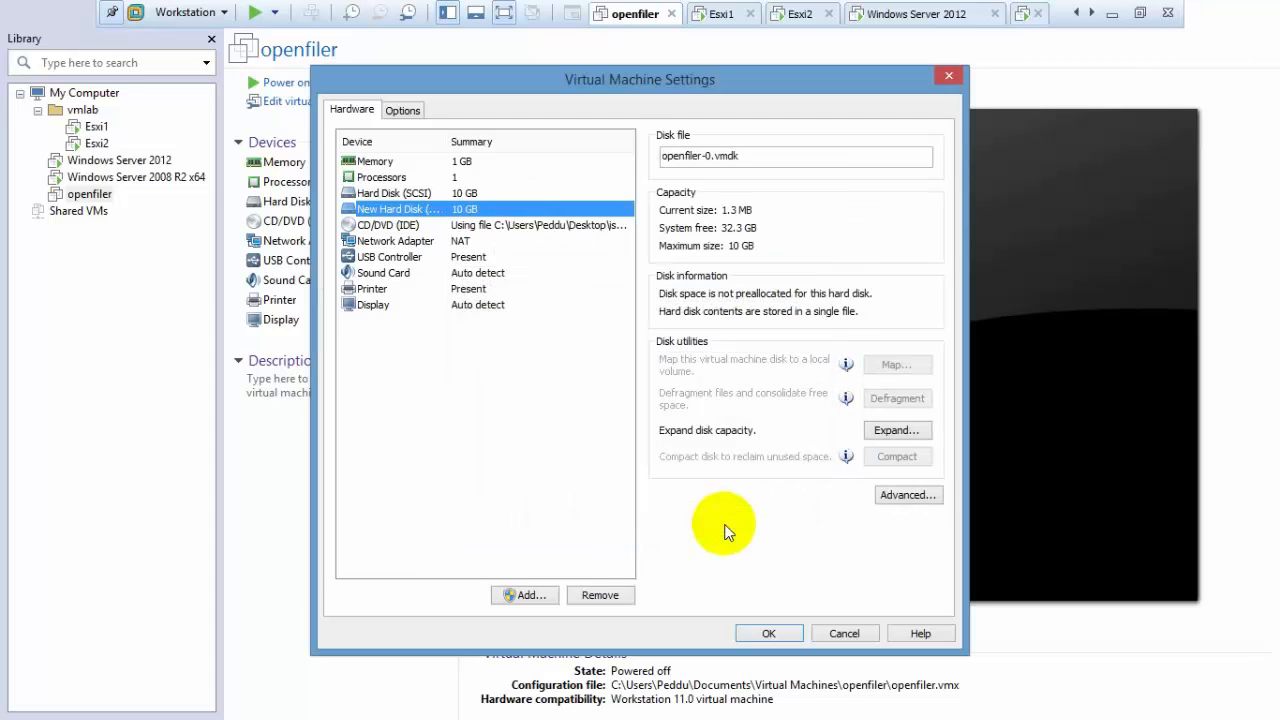
- Add a third hard disk: new 10 GB SCSI disk stored as a single file
left_click(525, 595)
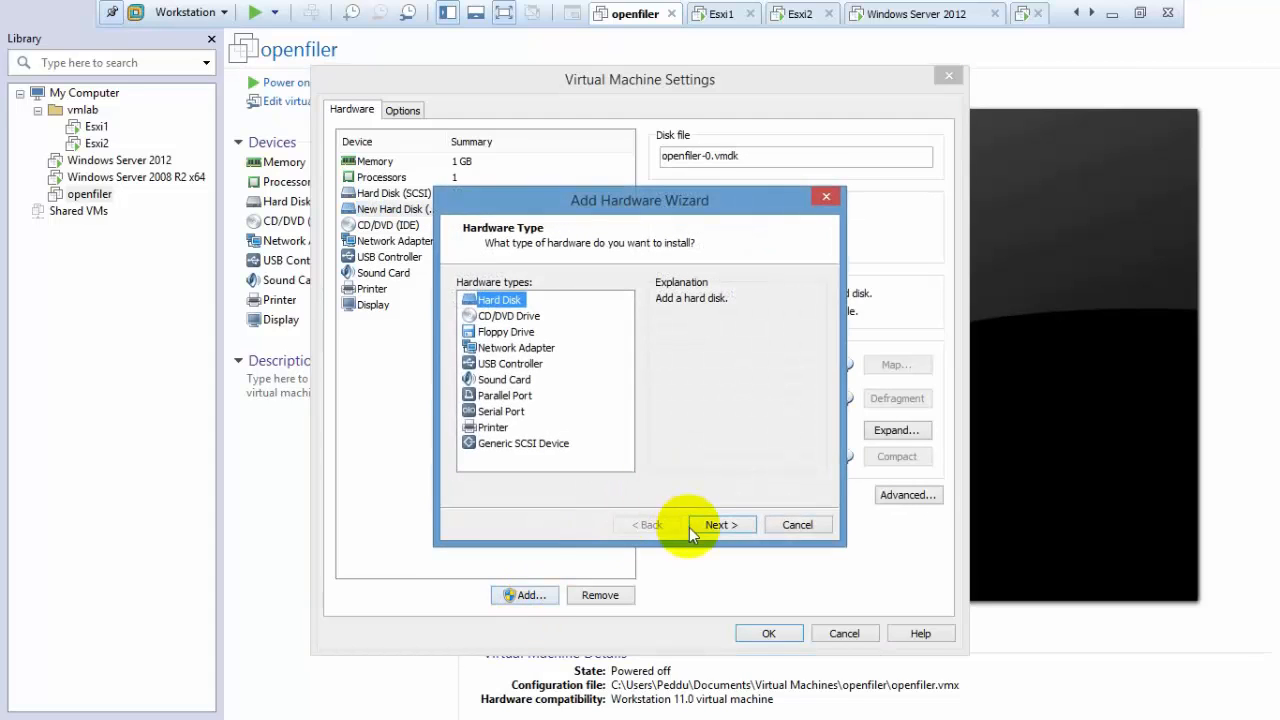
left_click(727, 521)
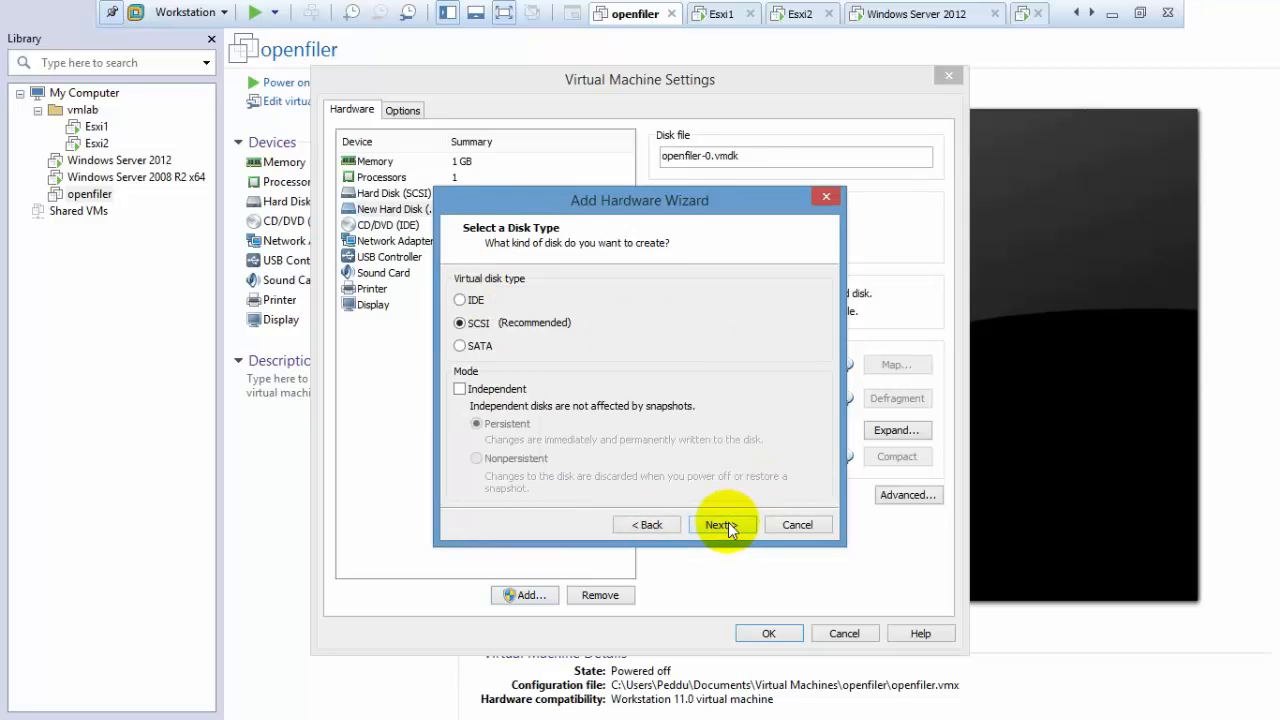
left_click(728, 522)
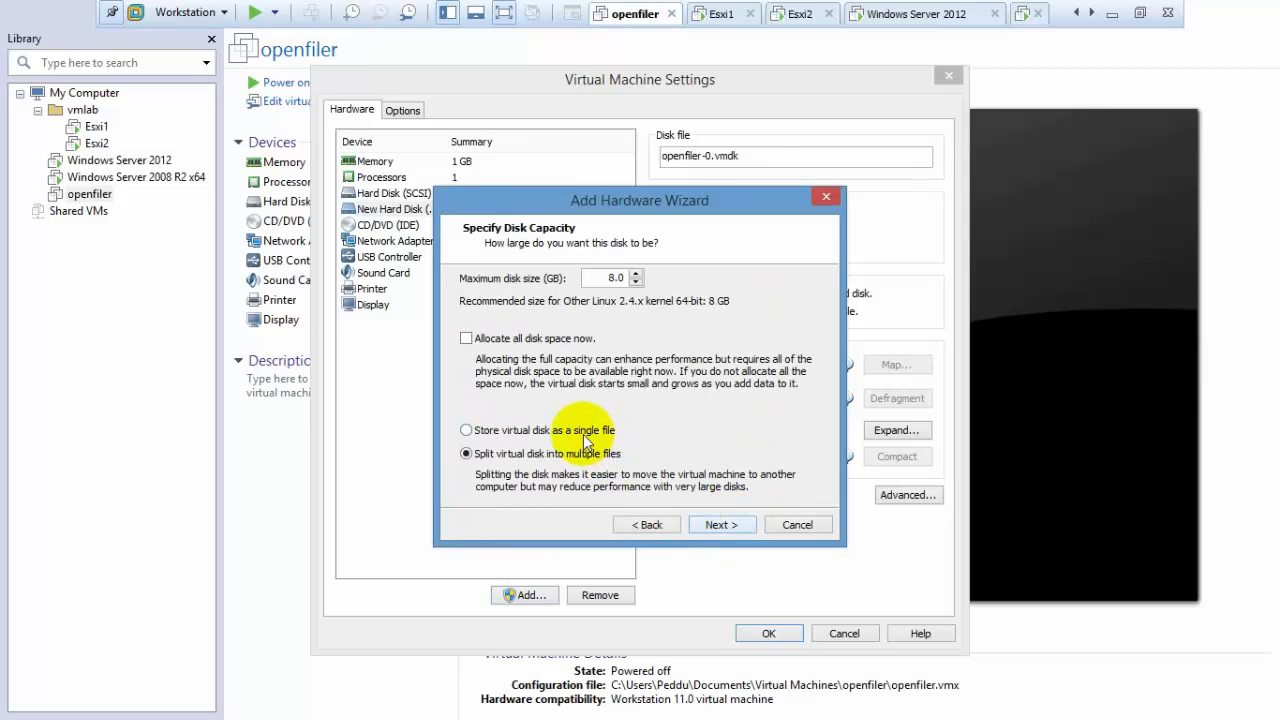
left_click(560, 430)
double_click(615, 278)
type("10")
key("Return")
key("Return")
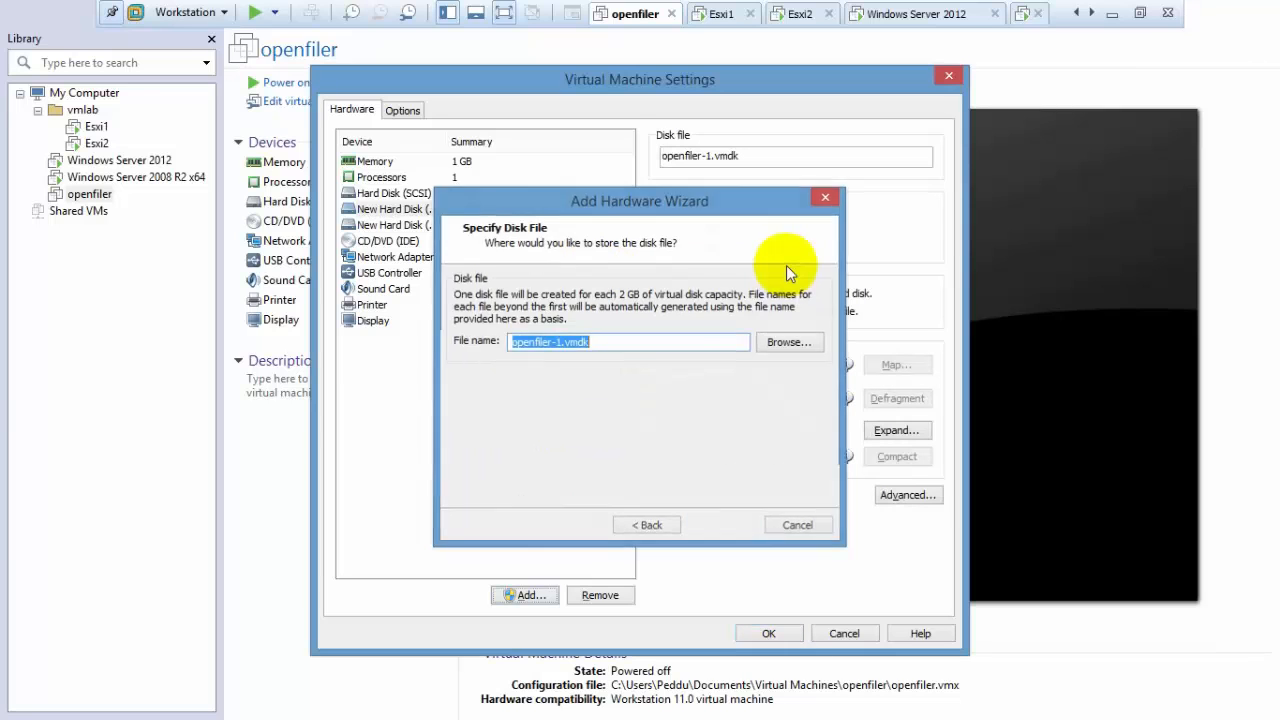
left_click(515, 595)
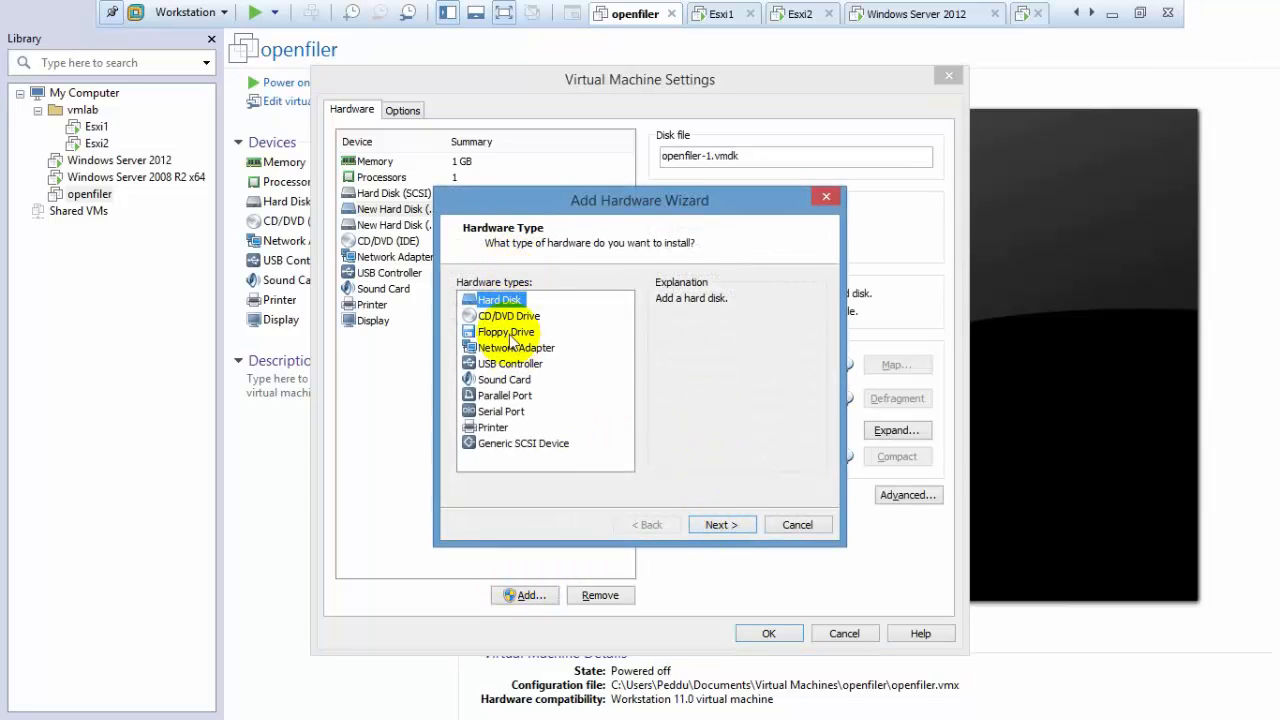
- Add a fourth hard disk: new 8 GB SCSI disk stored as a single file
left_click(729, 528)
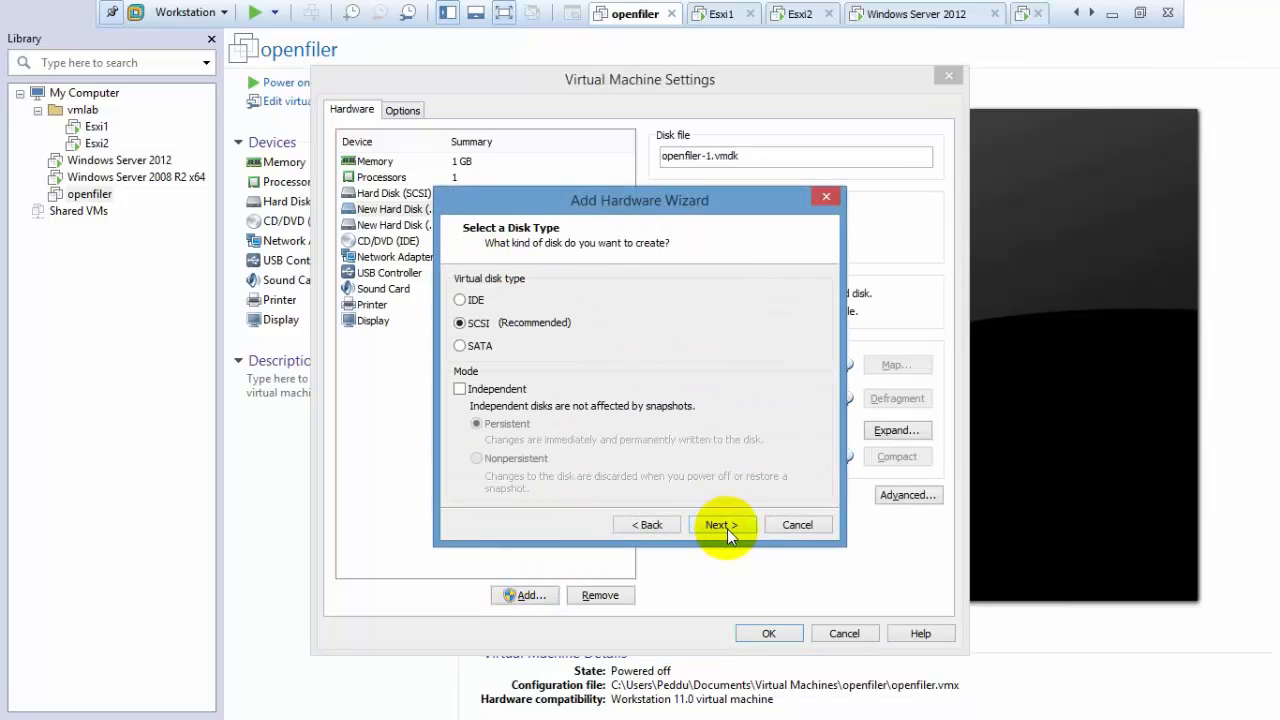
left_click(727, 529)
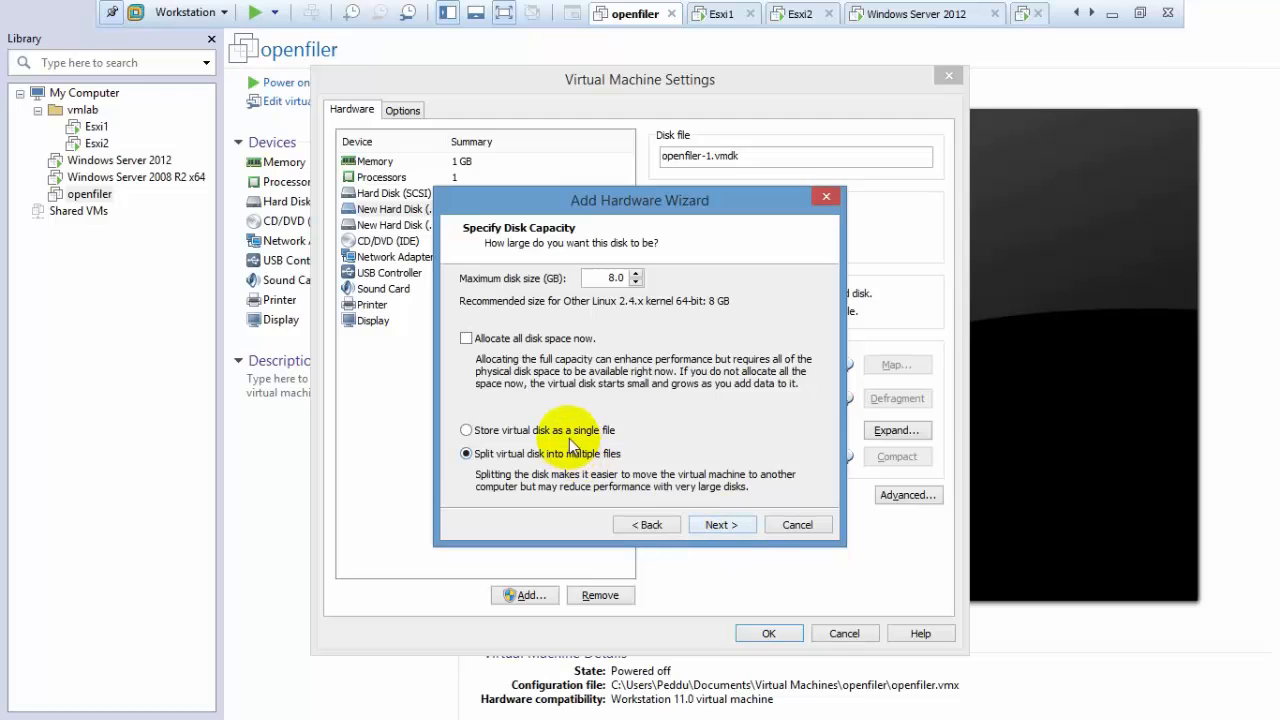
left_click(558, 430)
left_click(735, 527)
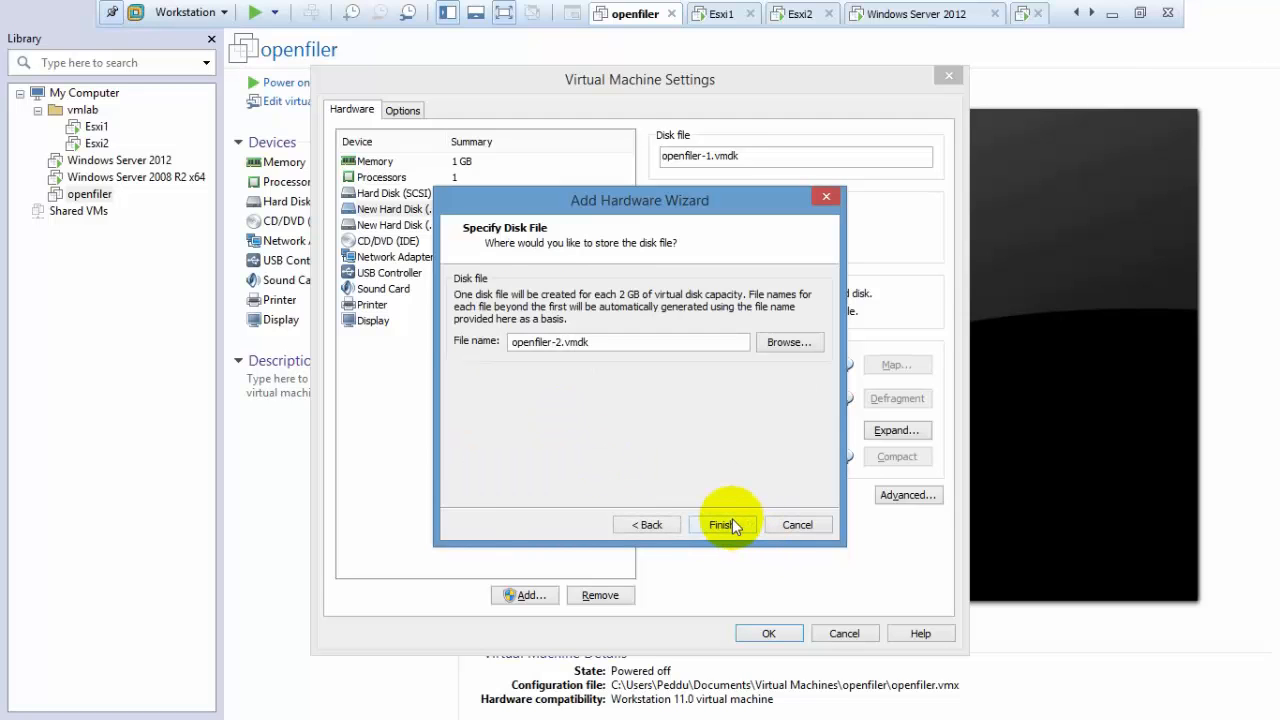
left_click(732, 520)
- Add a fifth 10 GB single-file SCSI disk and save the VM's hardware settings
left_click(518, 595)
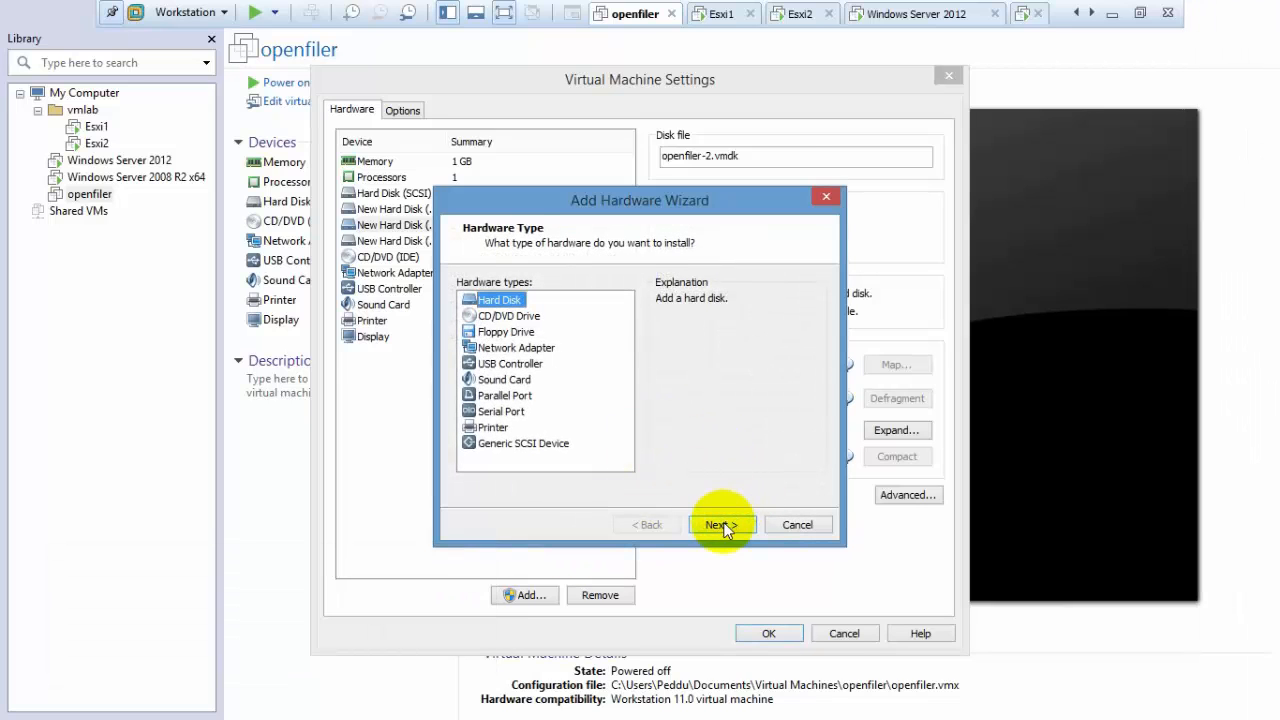
left_click(722, 525)
left_click(722, 526)
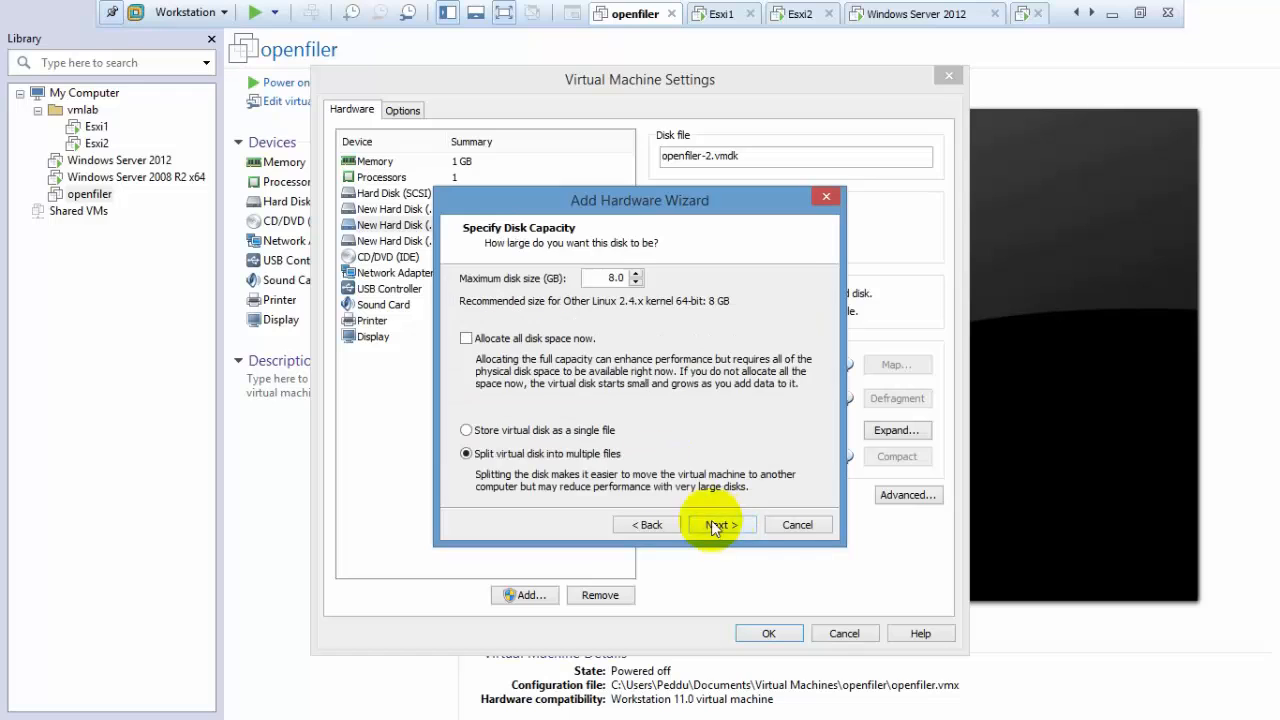
left_click(566, 433)
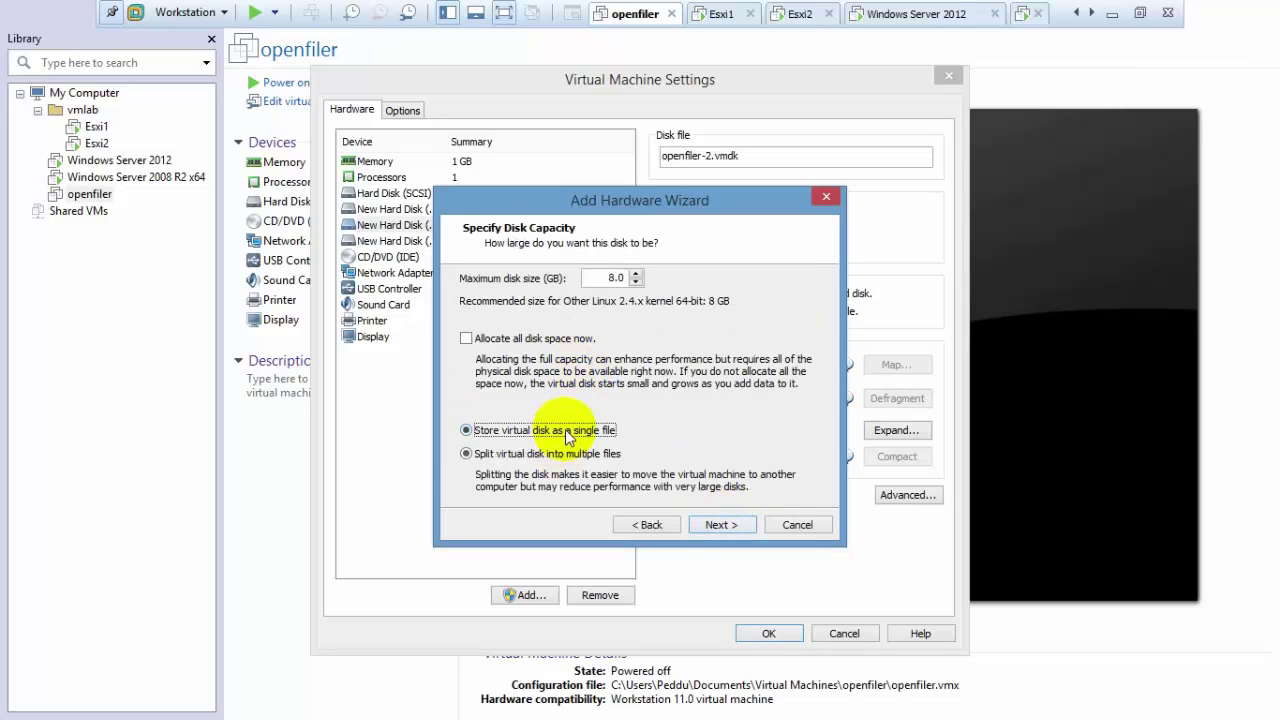
double_click(612, 278)
type("10")
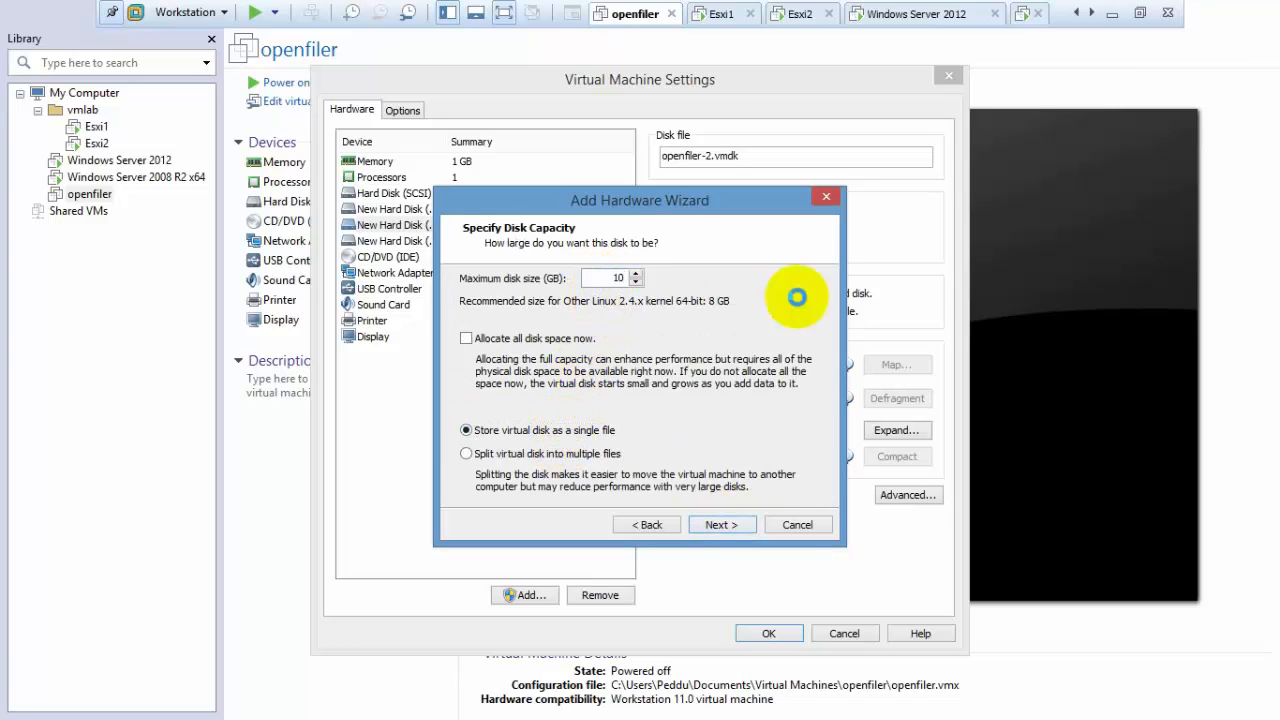
key("Return")
key("Return")
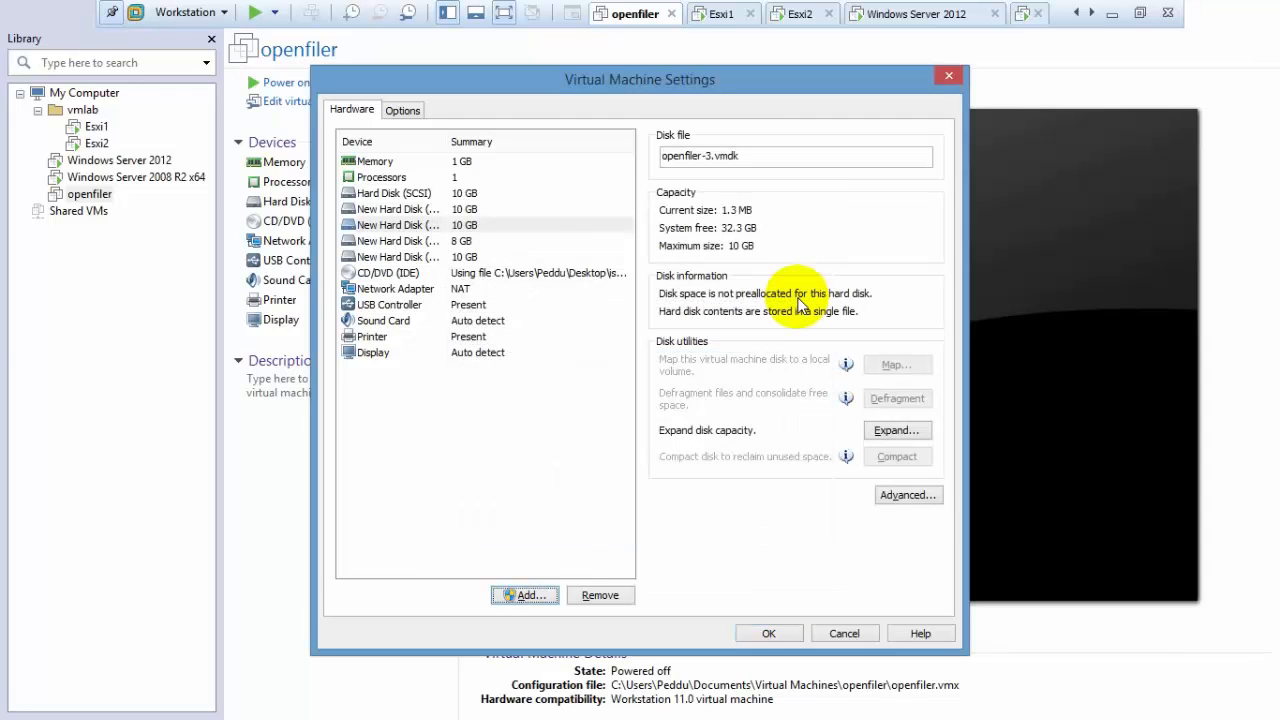
left_click(768, 633)
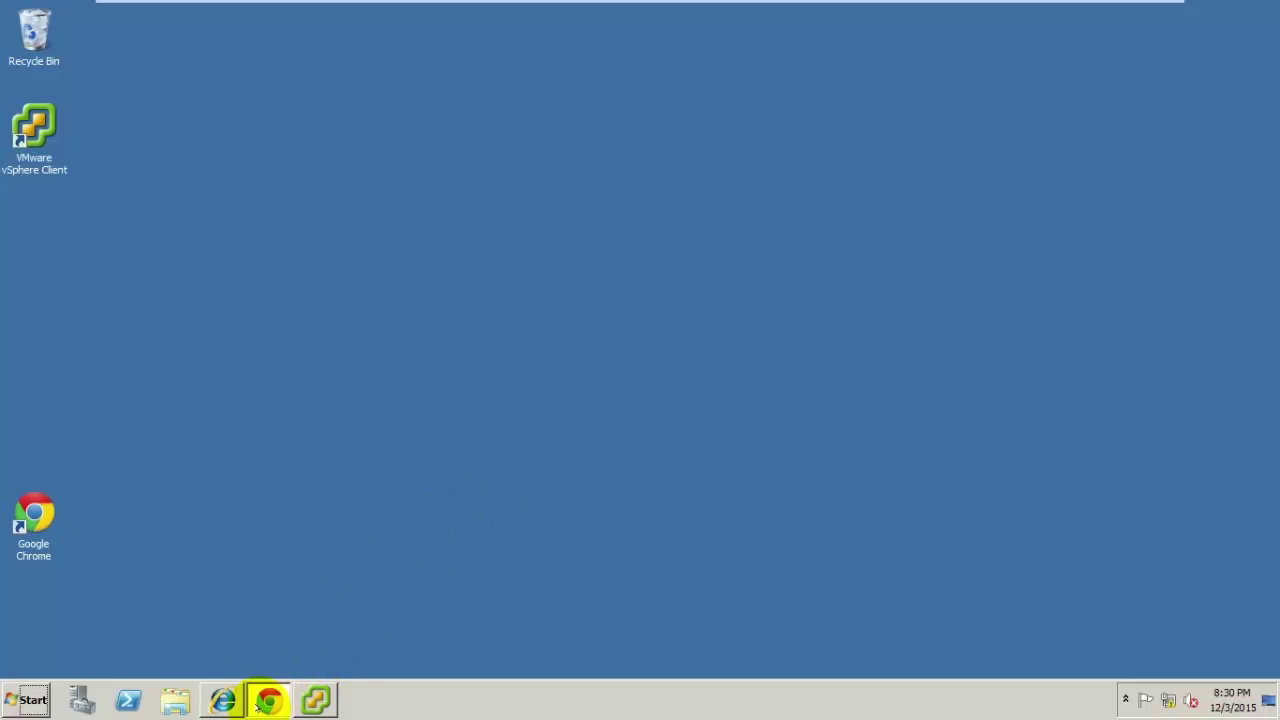
left_click(267, 700)
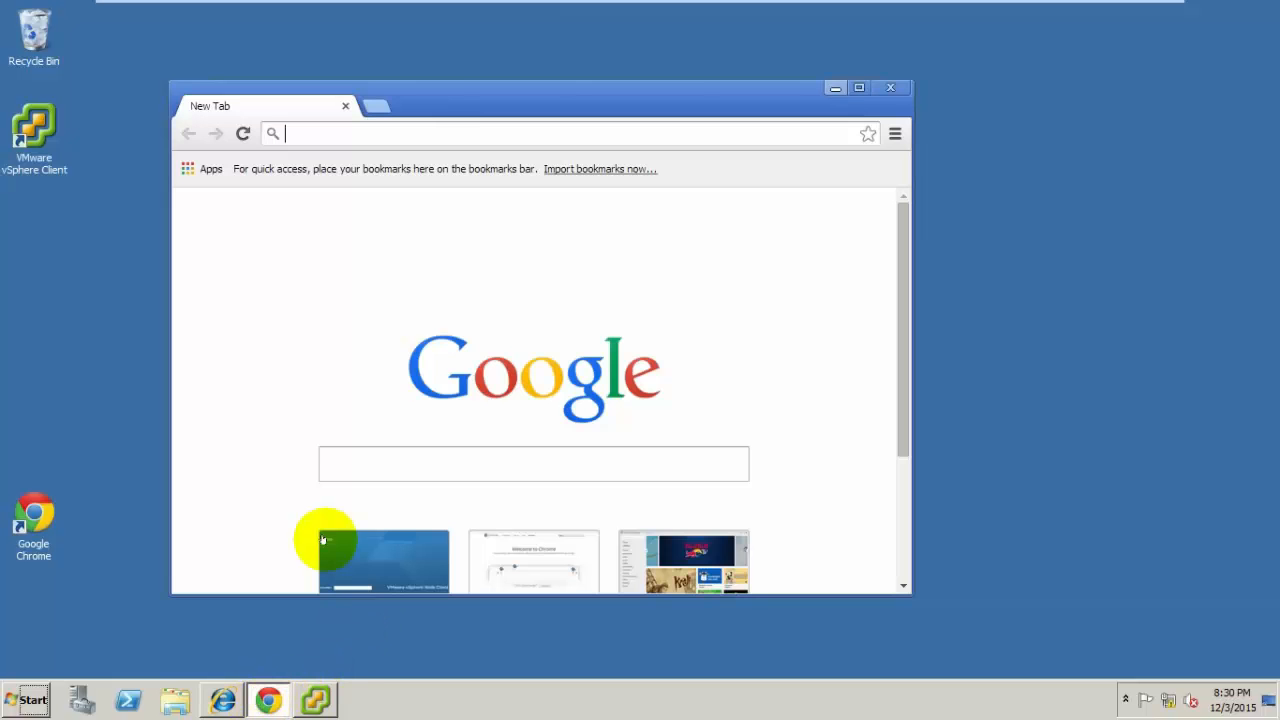
left_click(858, 87)
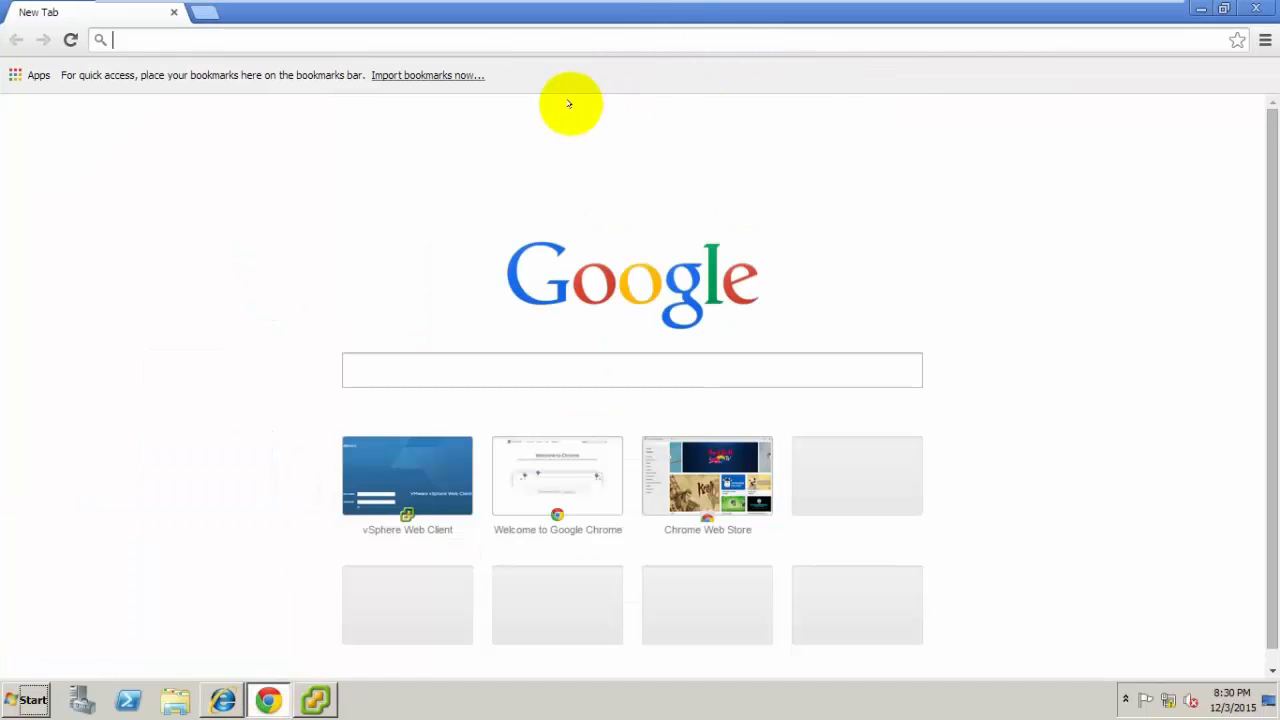
type("ht")
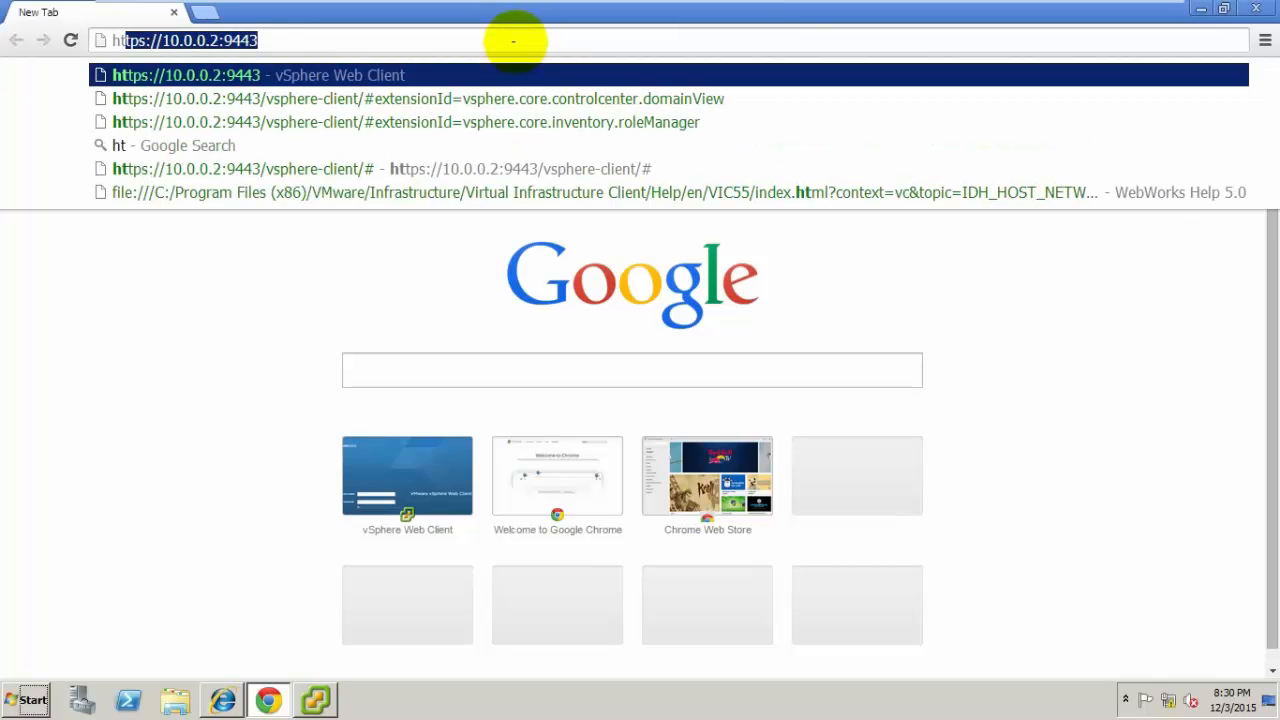
type("tps://10.0.0.2:9443")
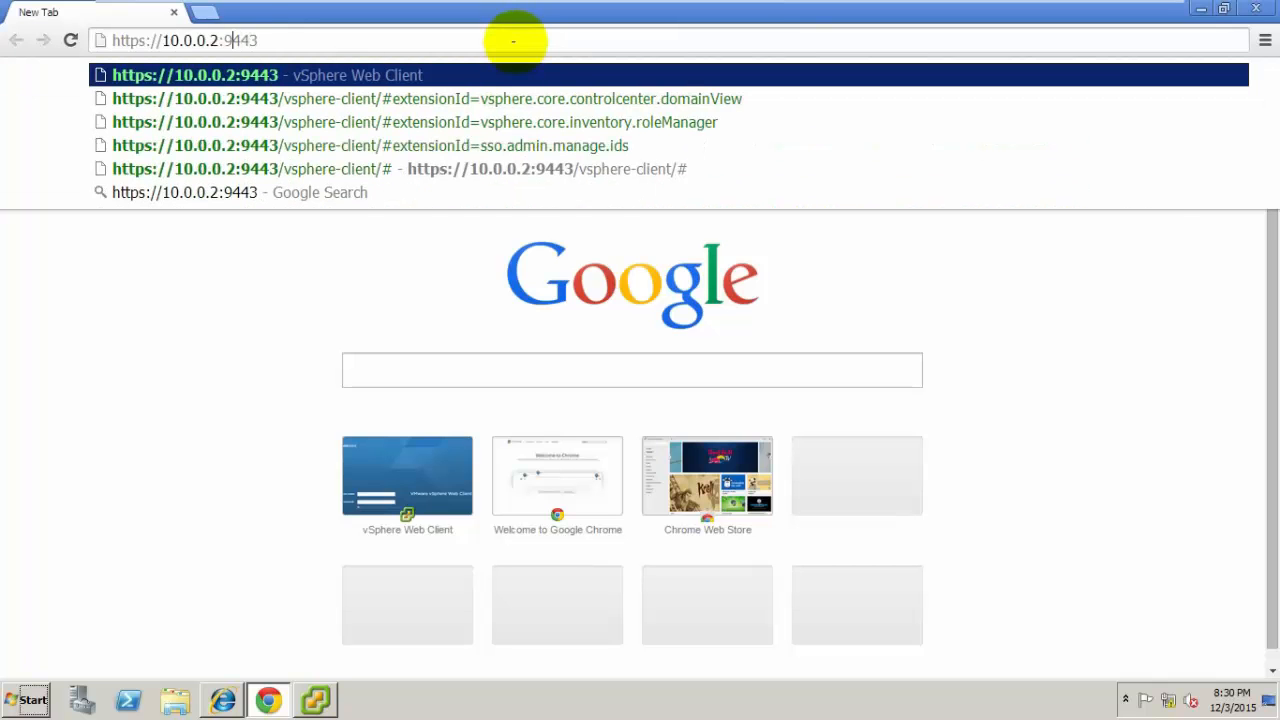
key("BackSpace")
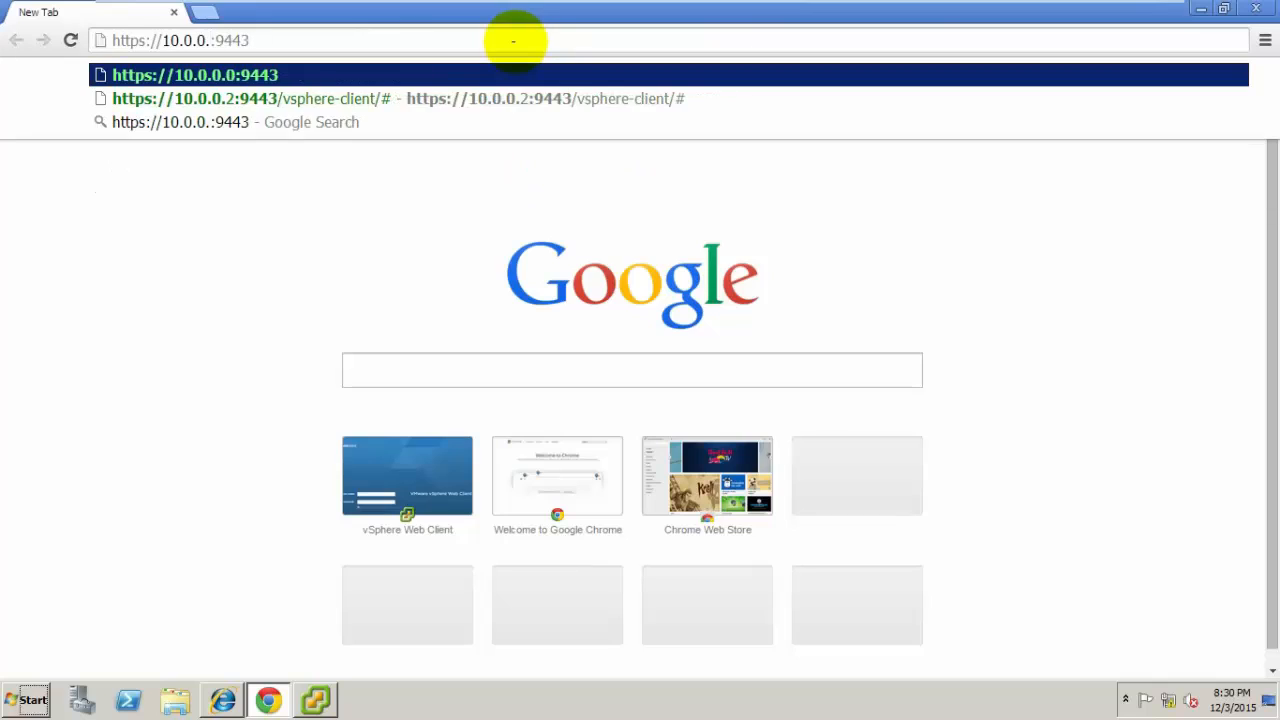
type("15")
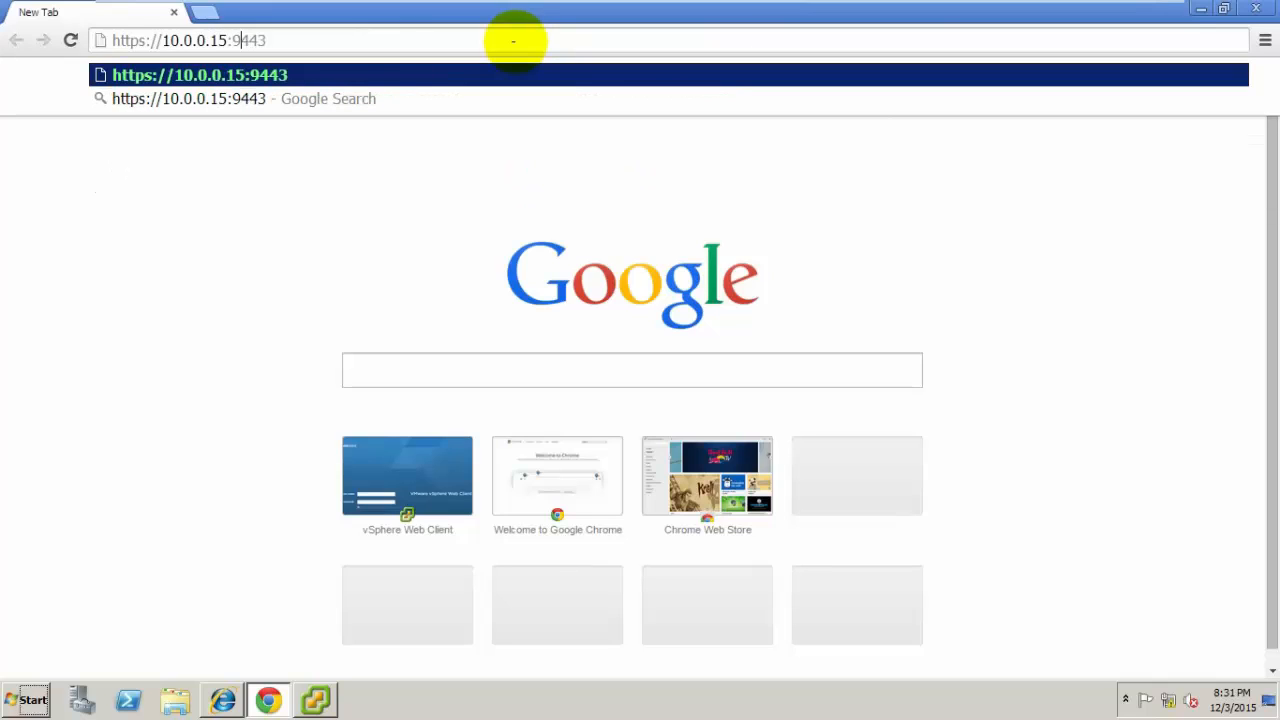
key("BackSpace")
key("BackSpace")
key("BackSpace")
key("BackSpace")
key("BackSpace")
- View the openfiler console's login screen showing the web admin URL, then release input
left_click(645, 10)
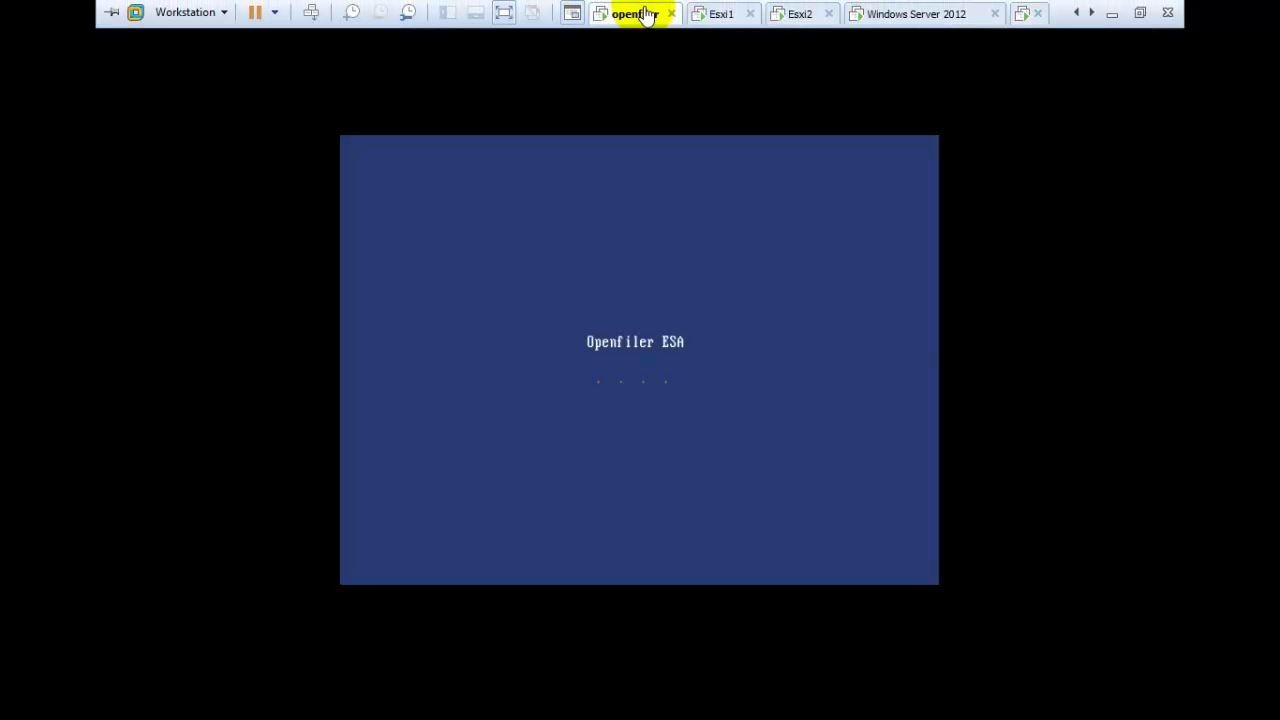
left_click(688, 221)
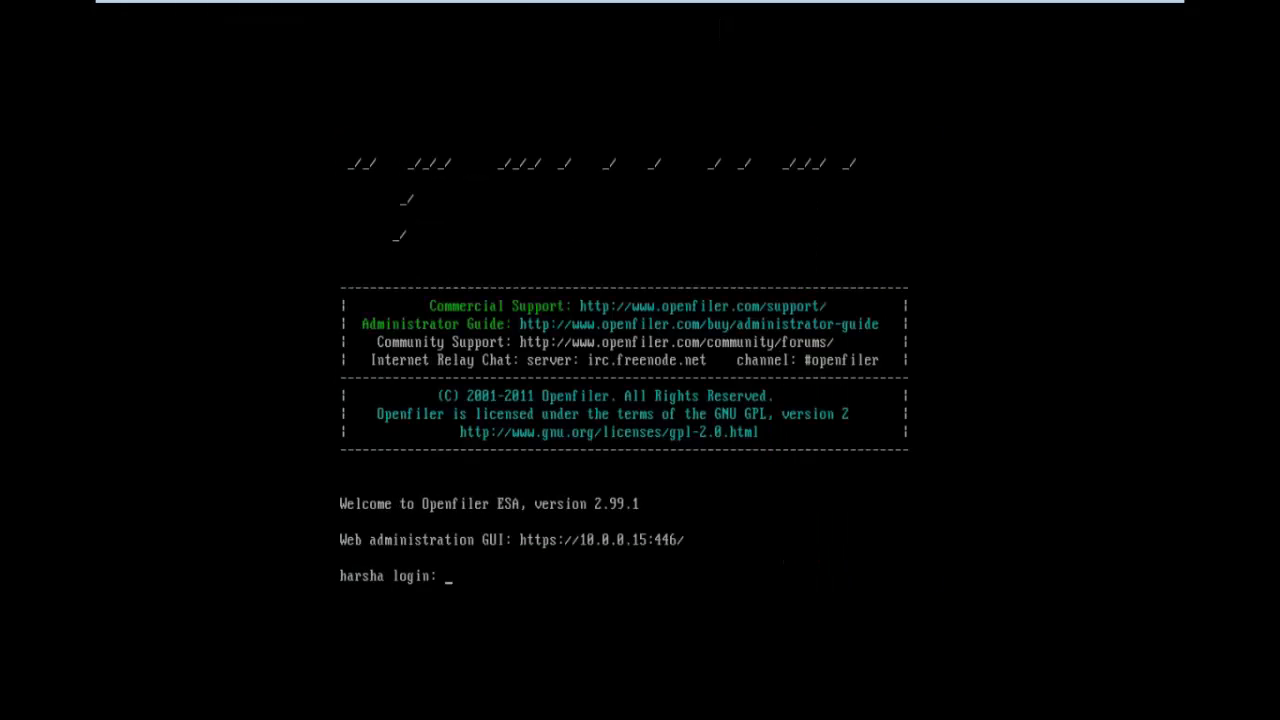
key("ctrl+alt")
type("https://10.0.0.15")
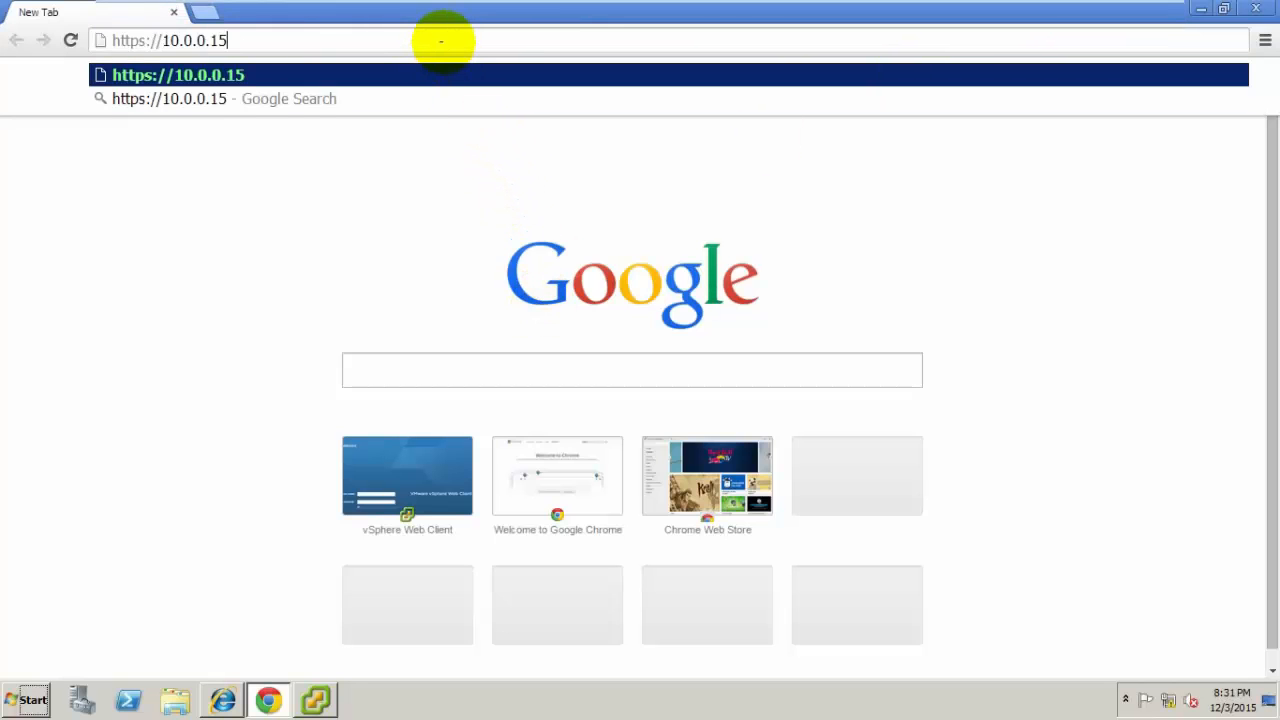
type(":44")
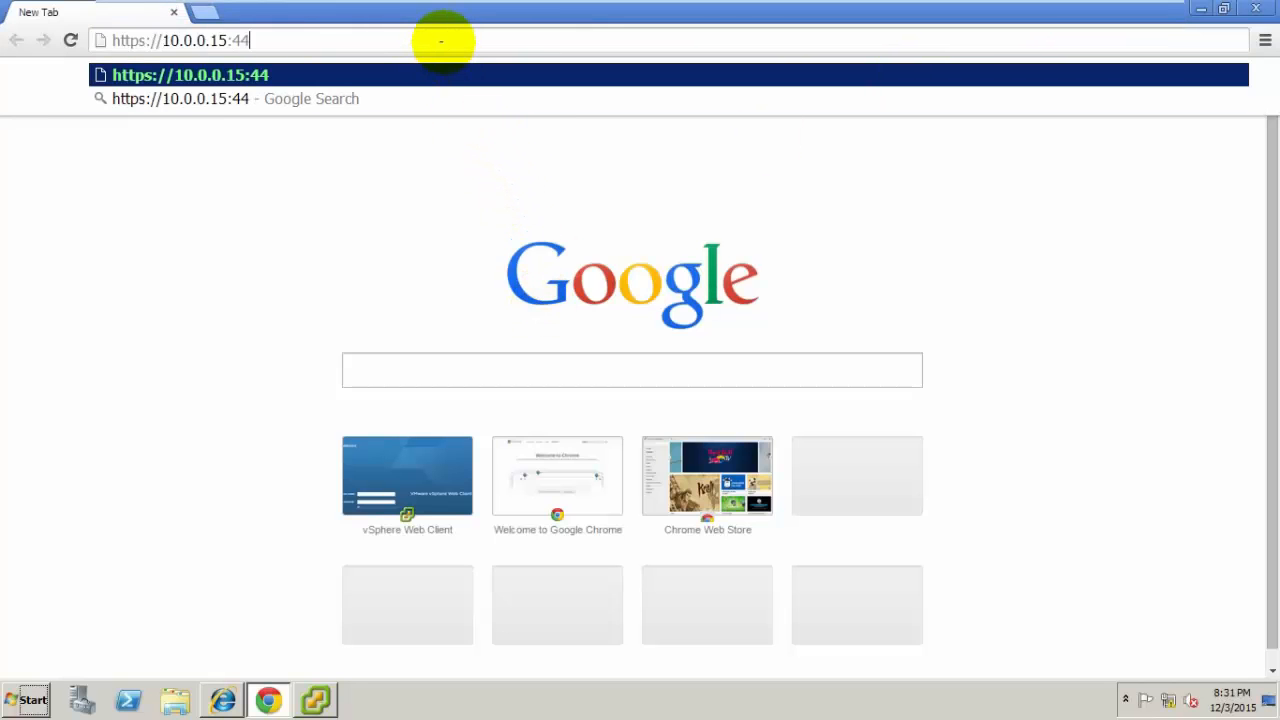
type("6")
key("Return")
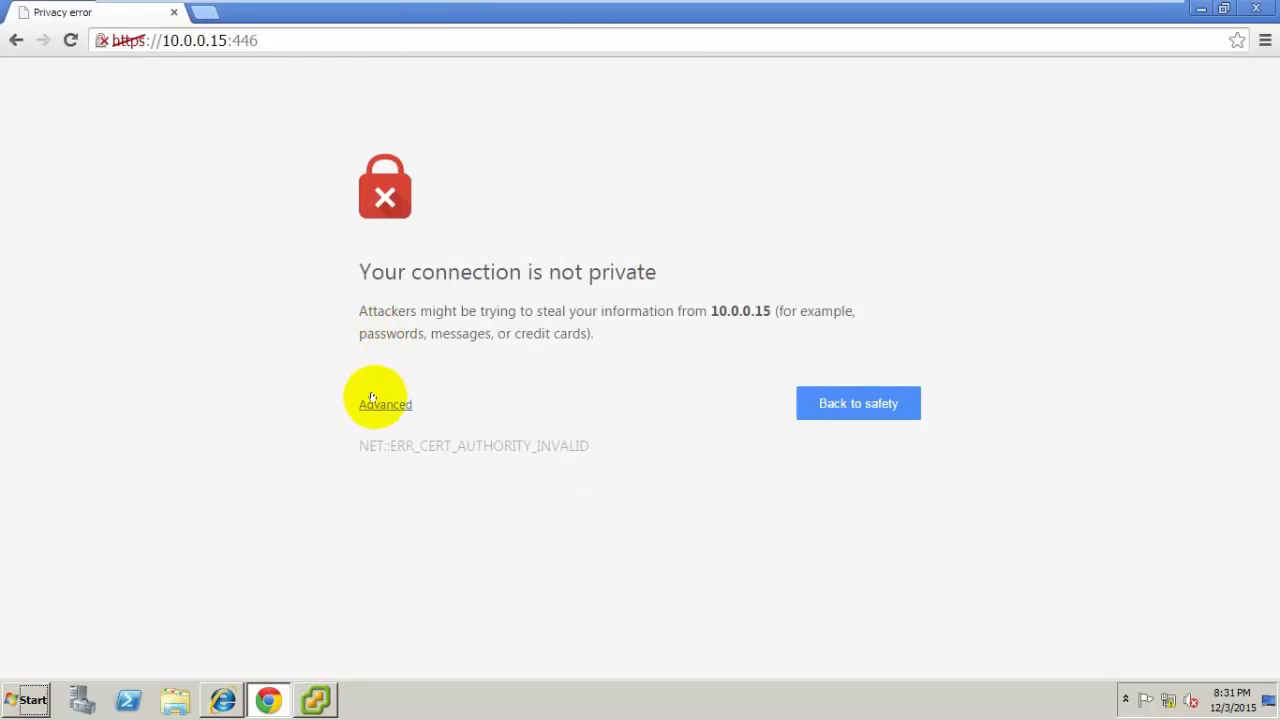
left_click(378, 404)
left_click(423, 561)
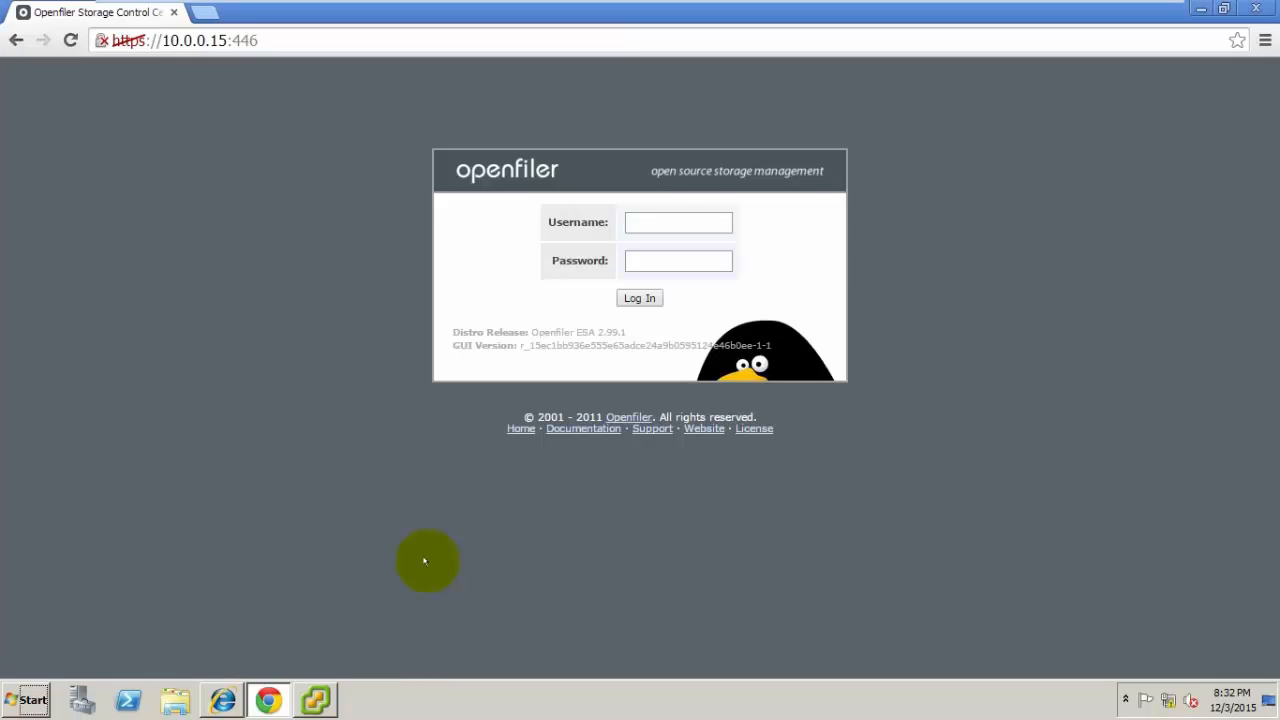
- Log in to Openfiler as user openfiler to reach the System Status page
left_click(684, 225)
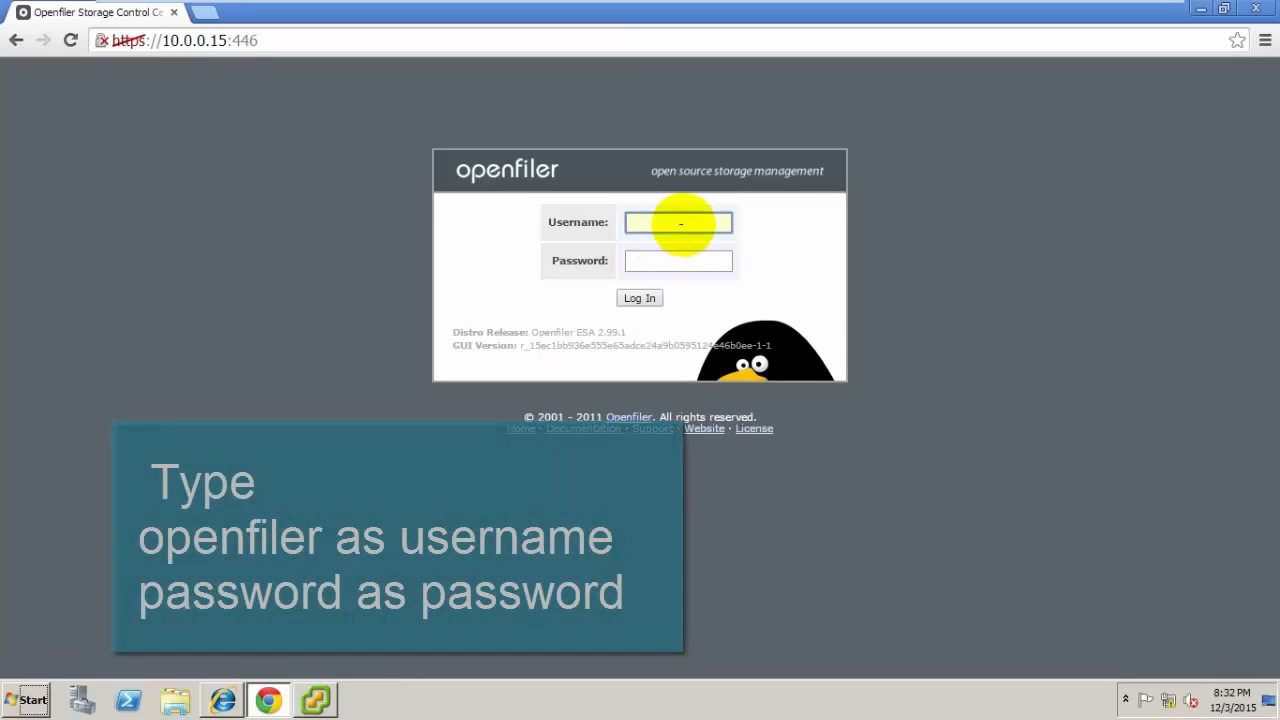
type("openfiler")
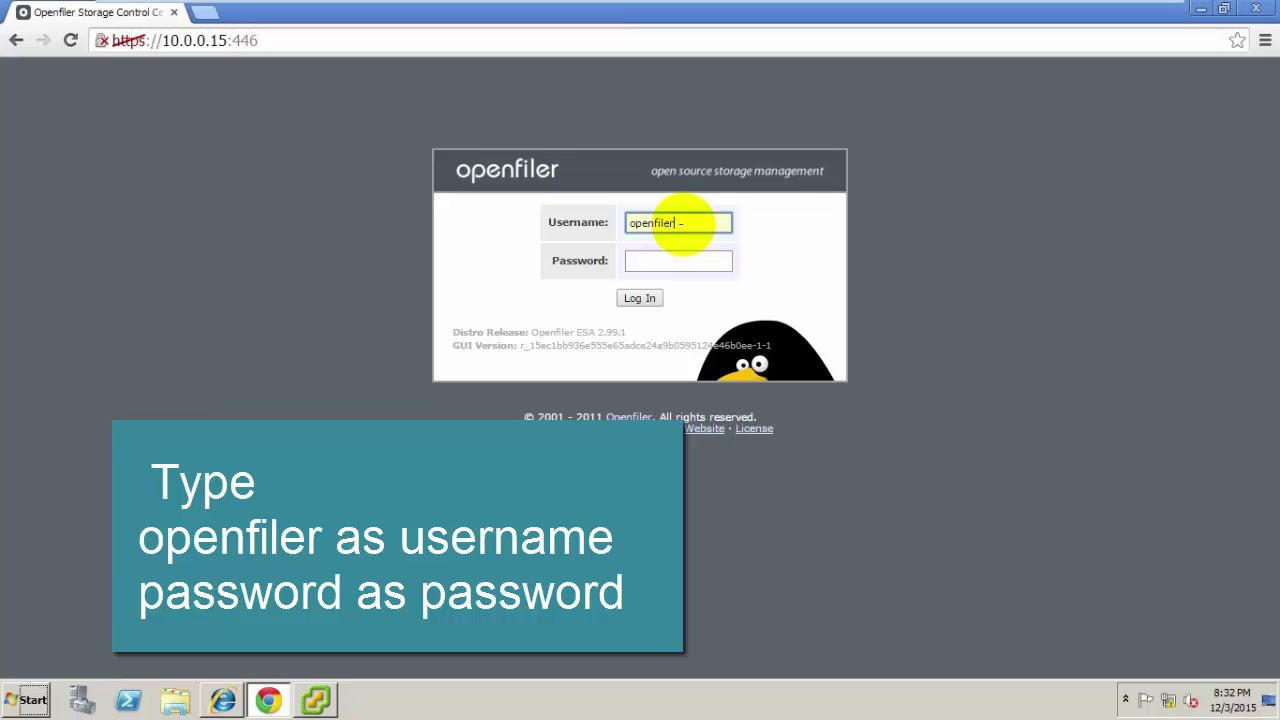
key("Tab")
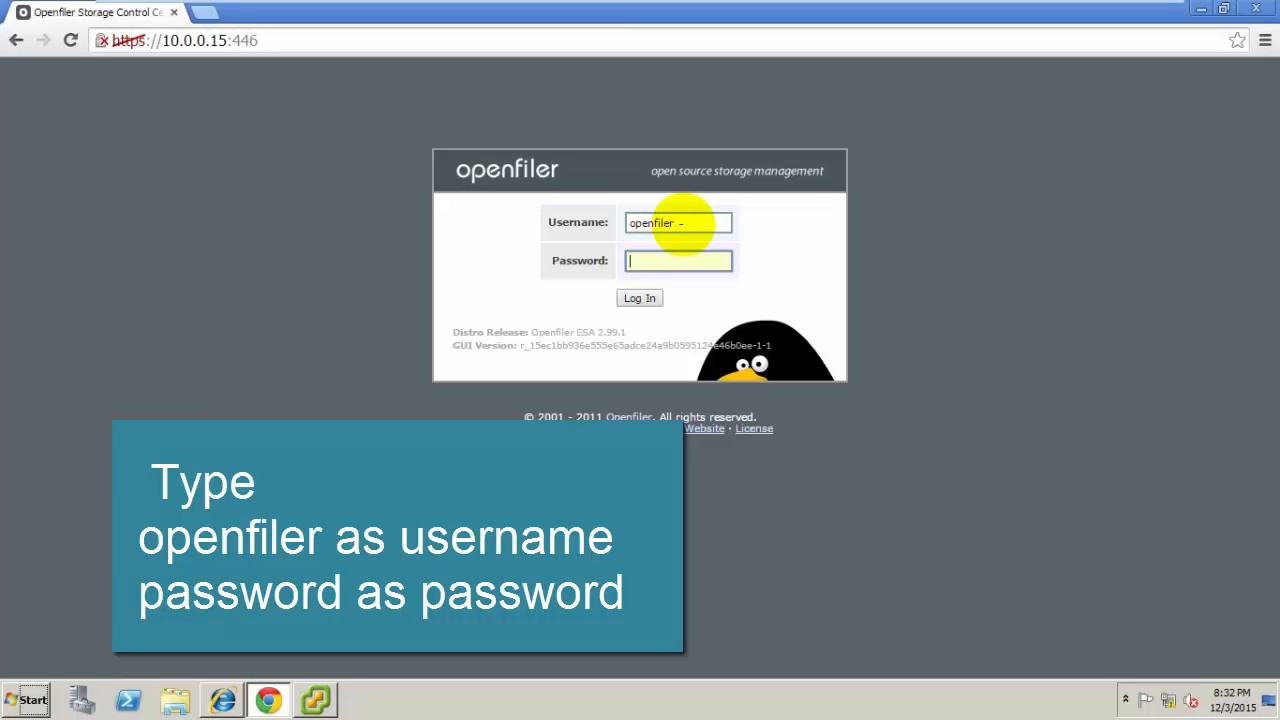
type("sword")
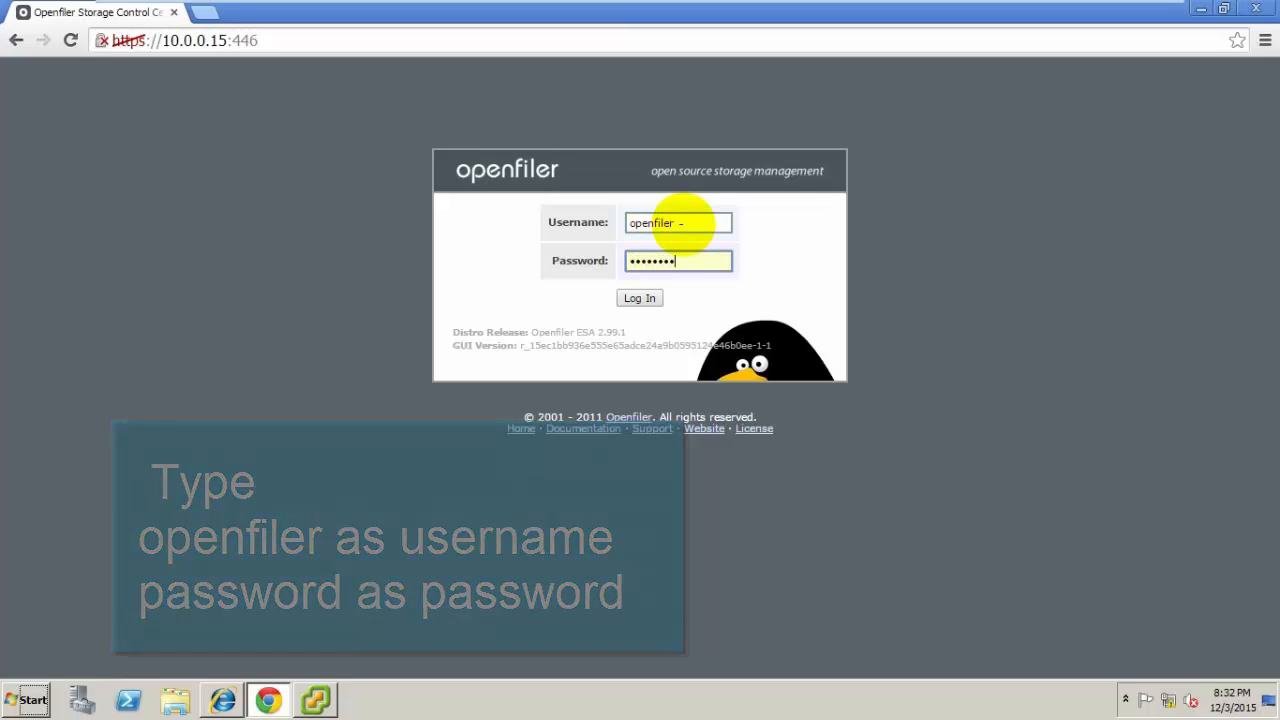
left_click(630, 298)
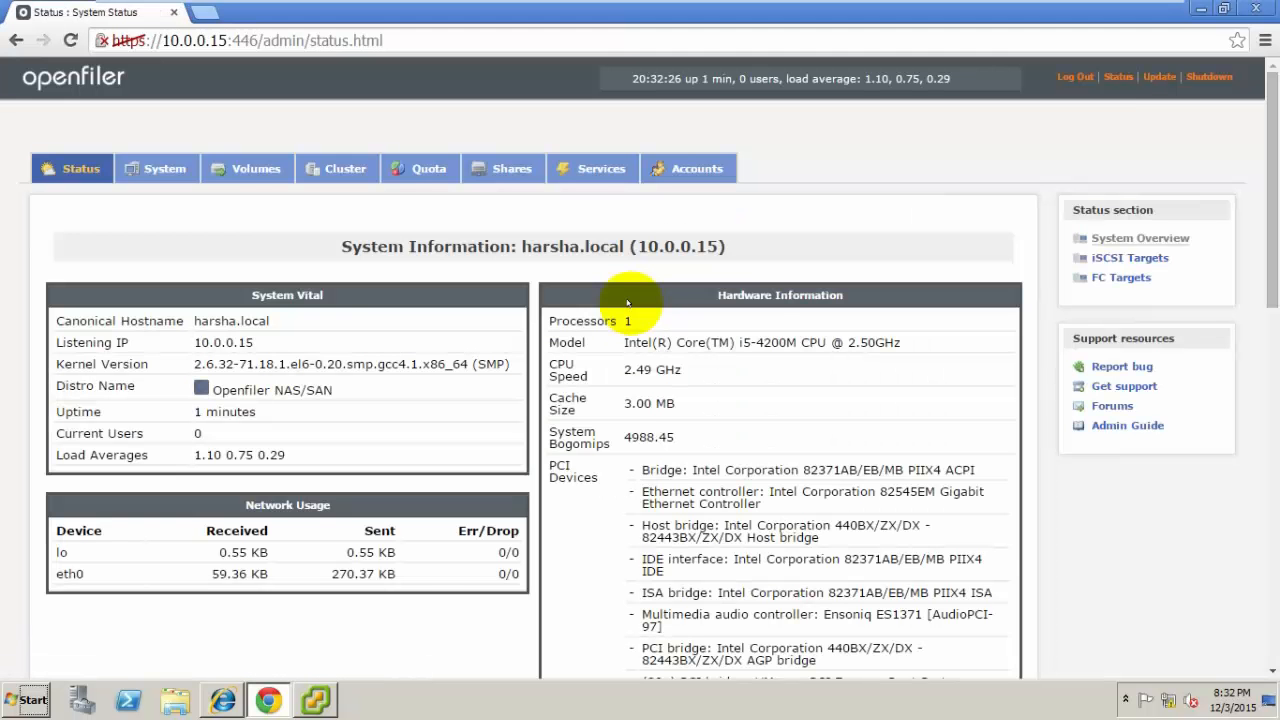
mouse_move(1258, 120)
left_mouse_down()
mouse_move(1252, 294)
mouse_move(1268, 90)
left_mouse_up()
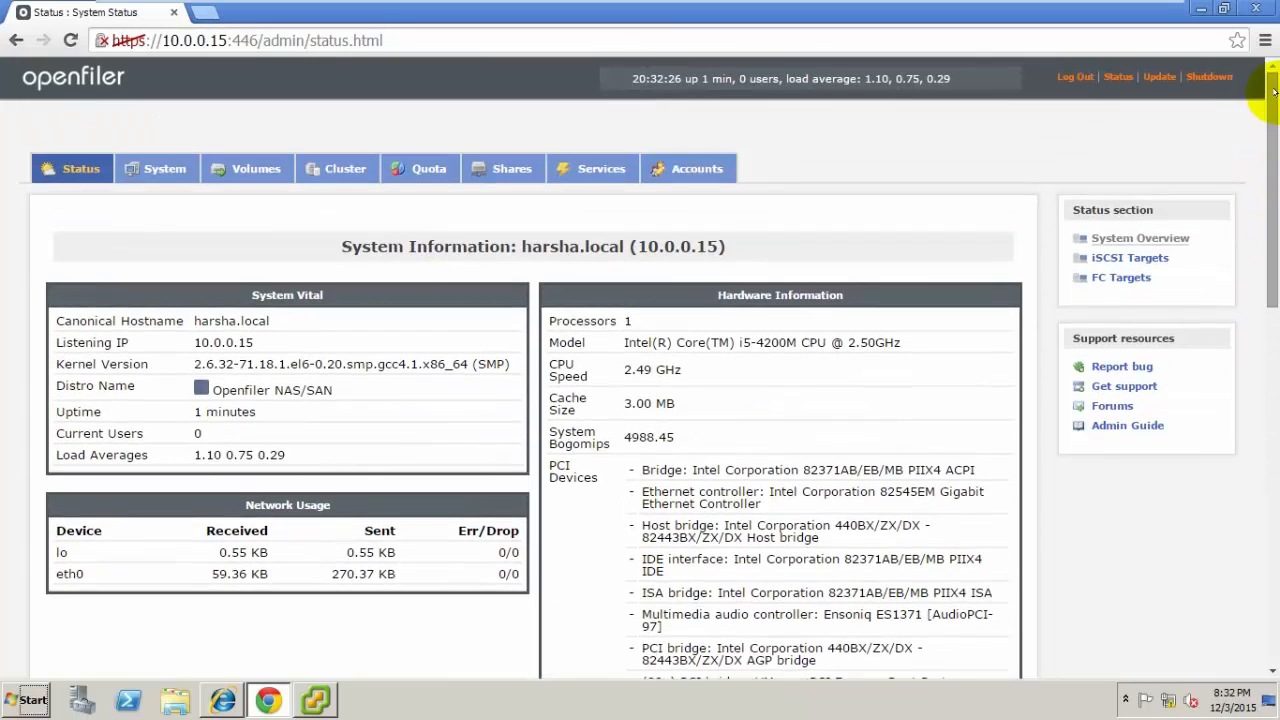
- From Volumes > Block Devices, create a full-disk primary physical-volume partition on /dev/sdb
left_click(253, 170)
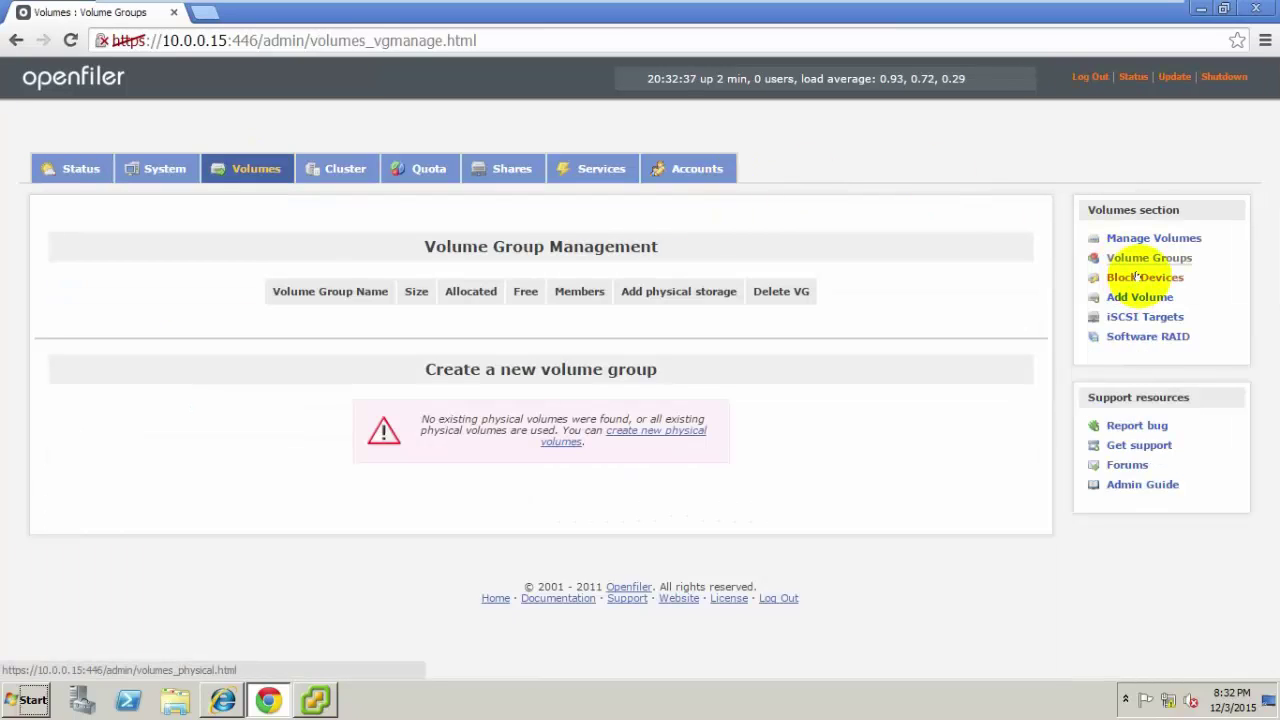
left_click(1137, 277)
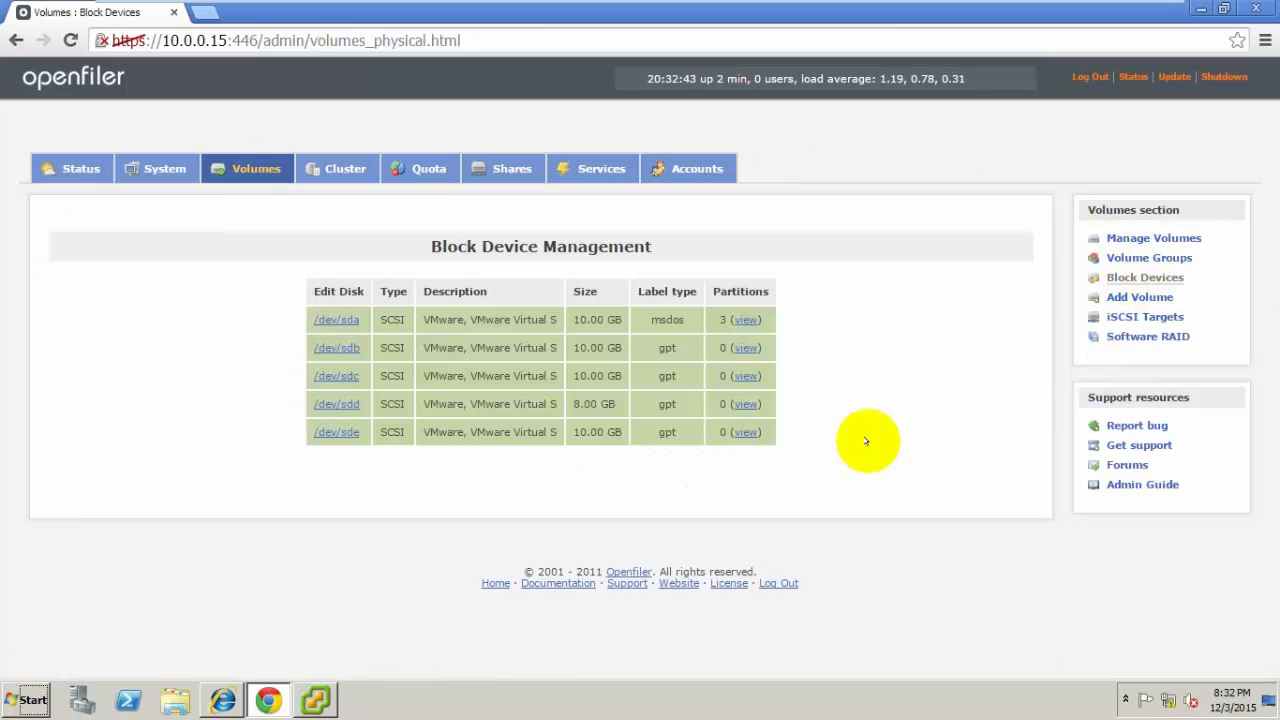
left_click_drag(696, 319, 586, 320)
left_click(587, 320)
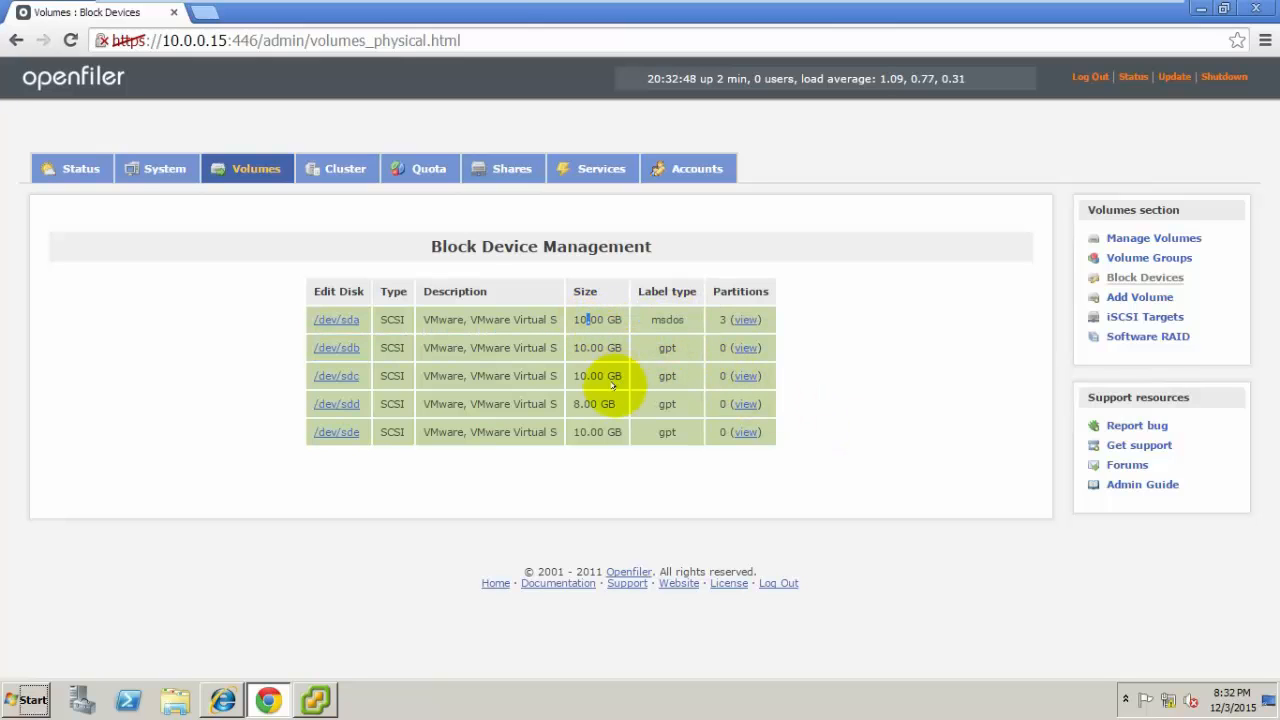
left_click(327, 349)
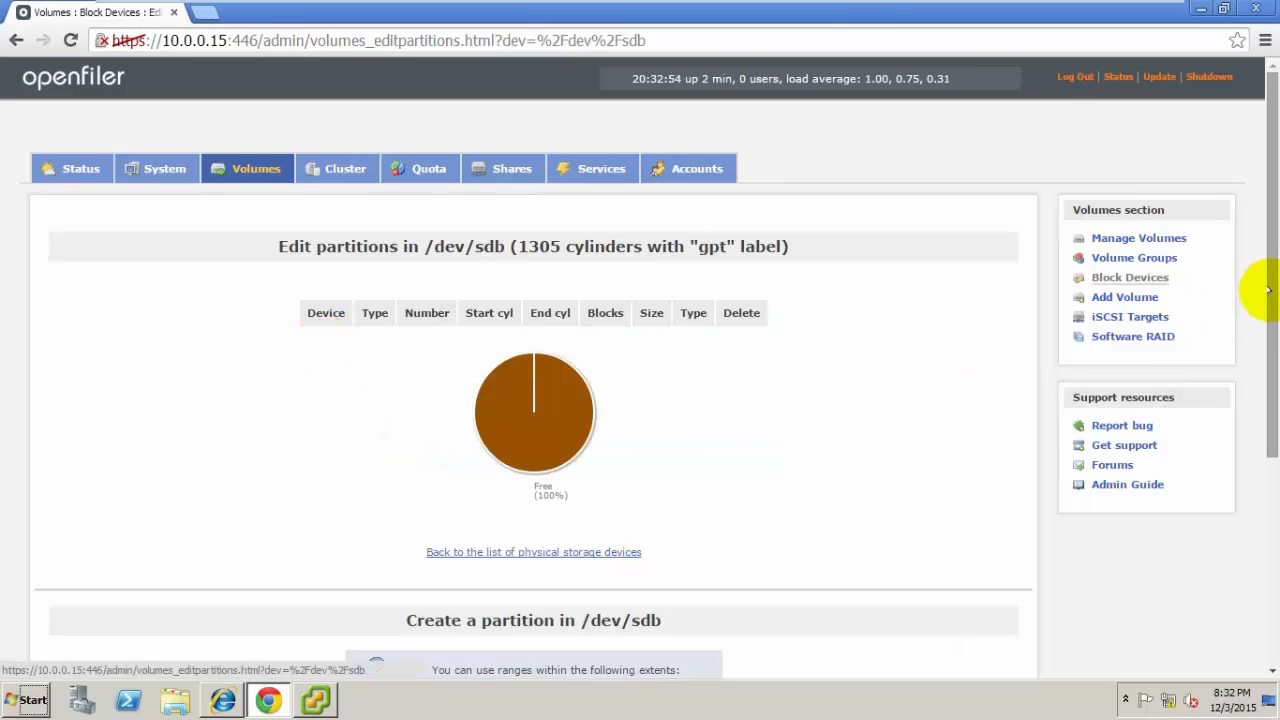
left_click_drag(1265, 286, 1265, 458)
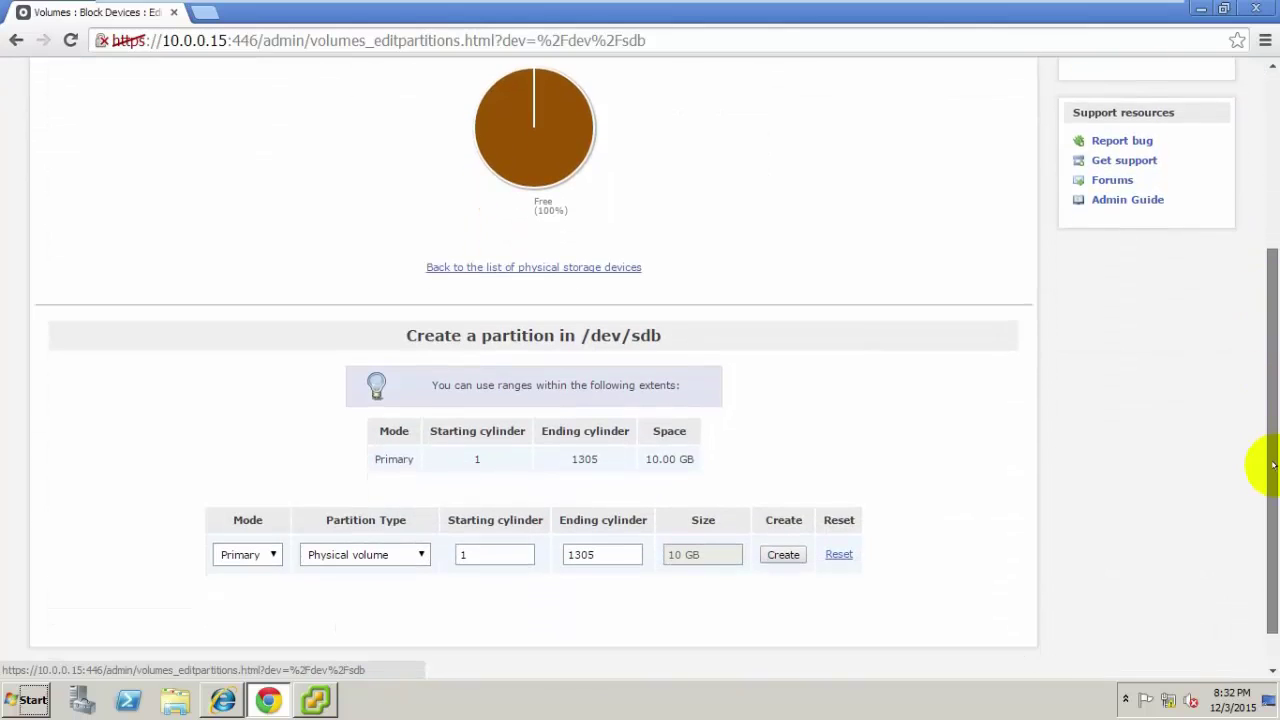
left_click(790, 553)
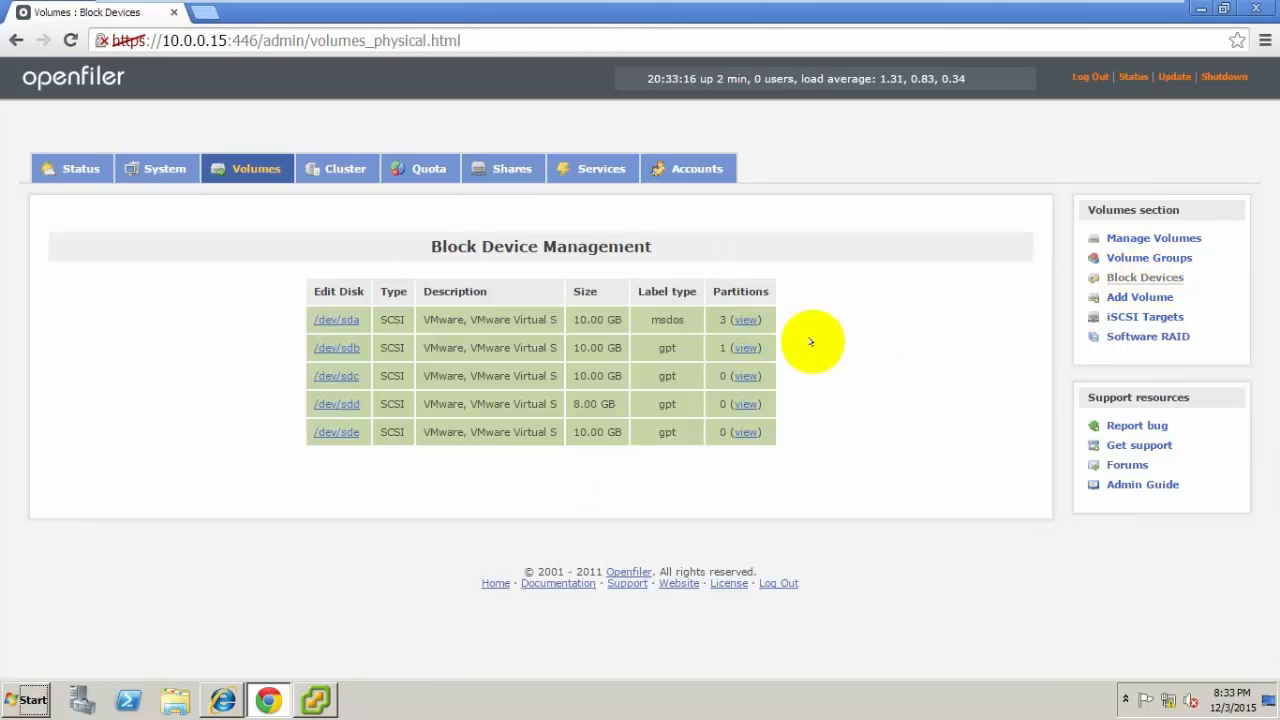
- Create full-disk physical-volume partitions on /dev/sdc and /dev/sdd
double_click(722, 347)
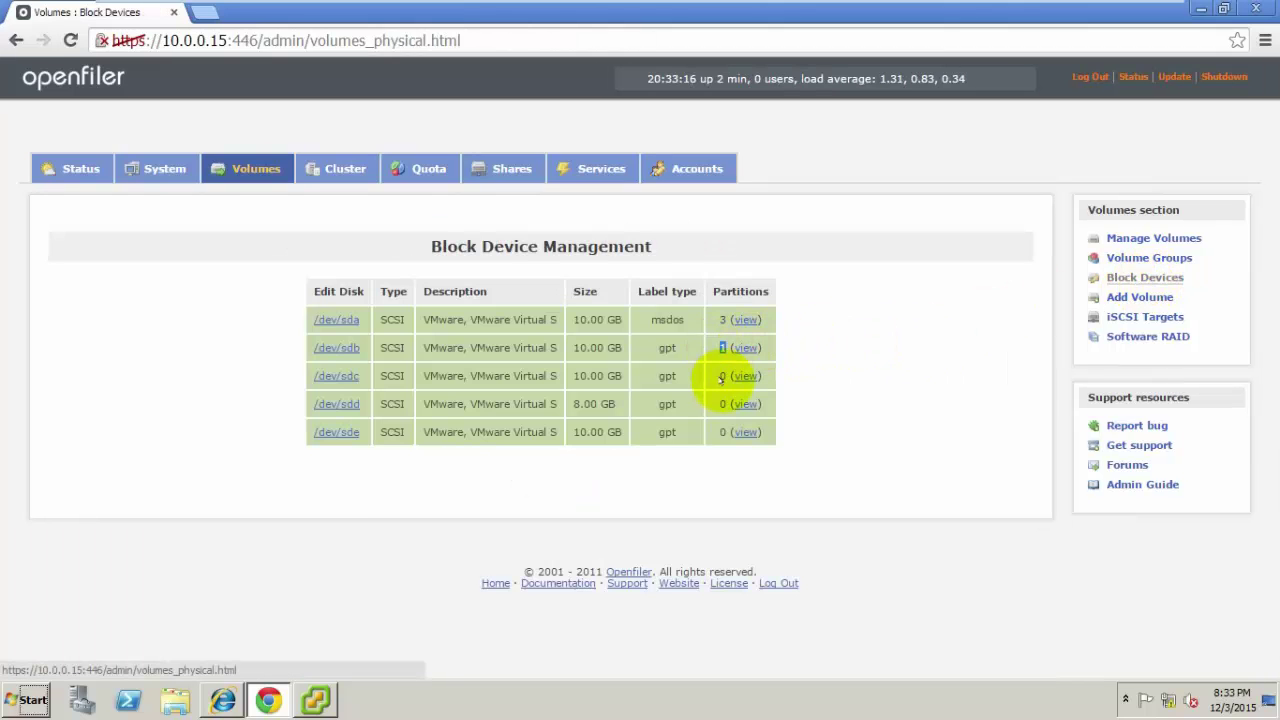
left_click(330, 375)
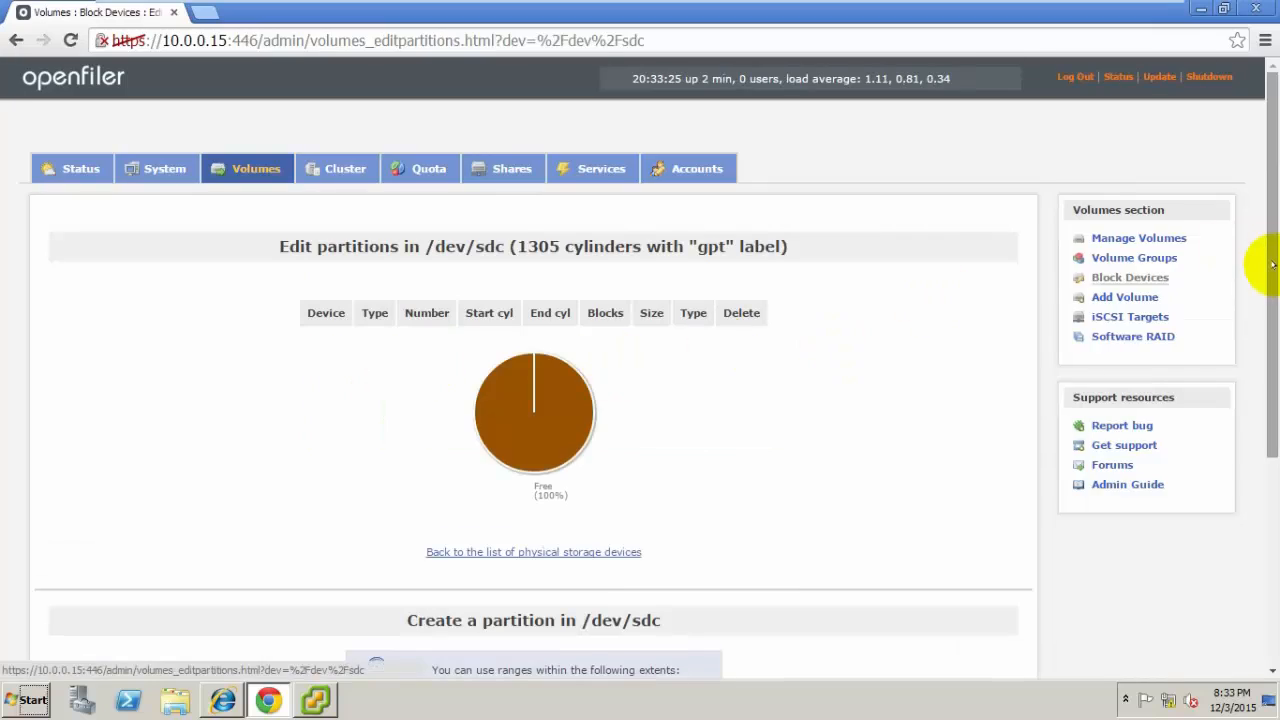
scroll(1000, 400, "down", 3)
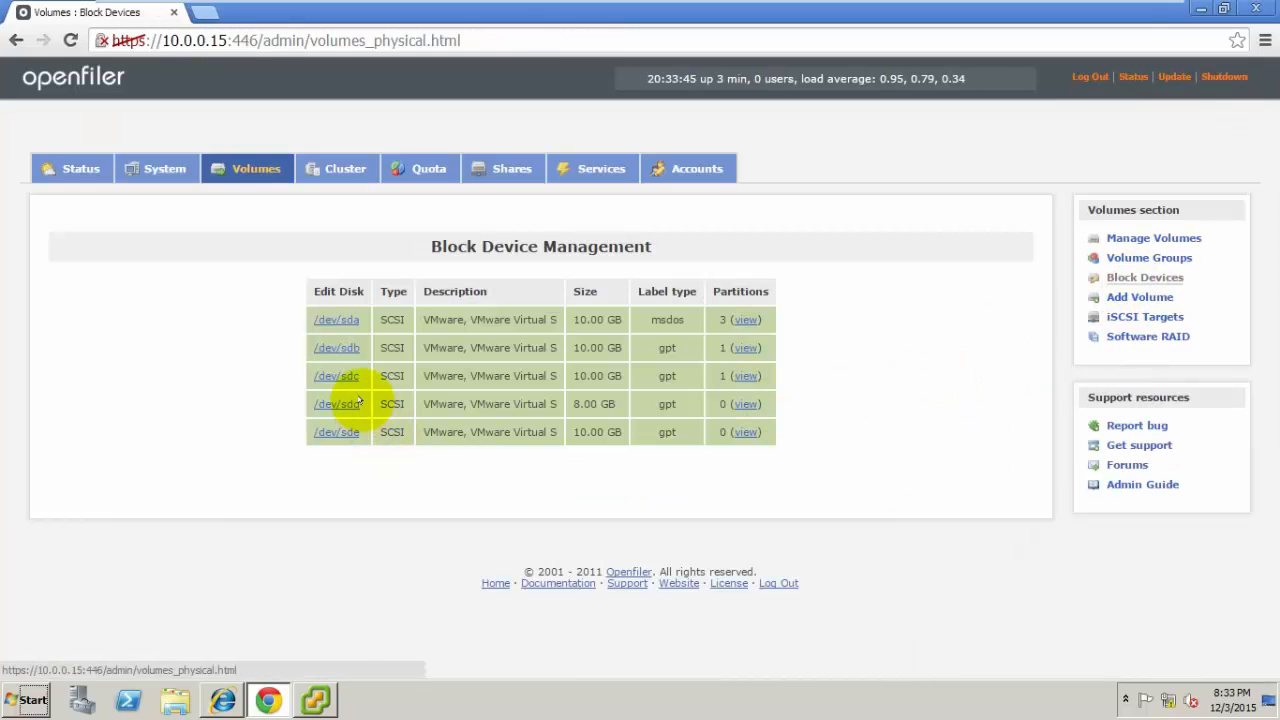
left_click(341, 403)
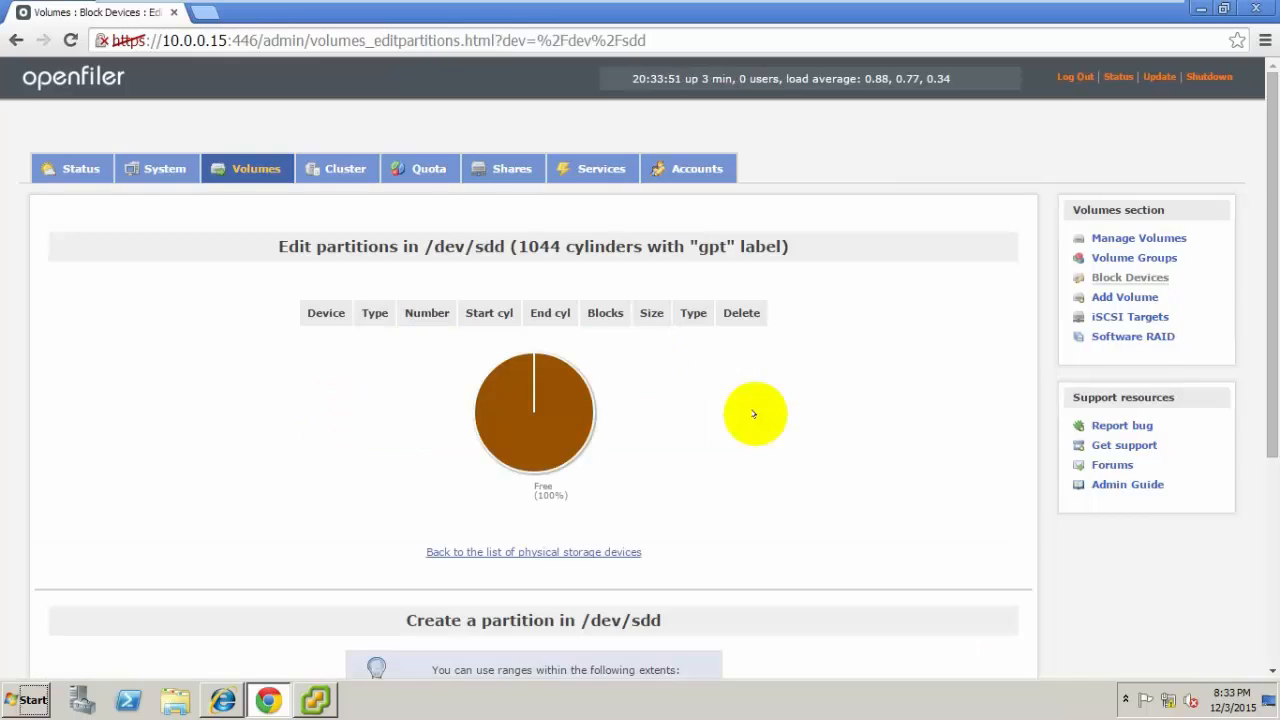
left_click_drag(1271, 273, 1271, 429)
left_click(778, 585)
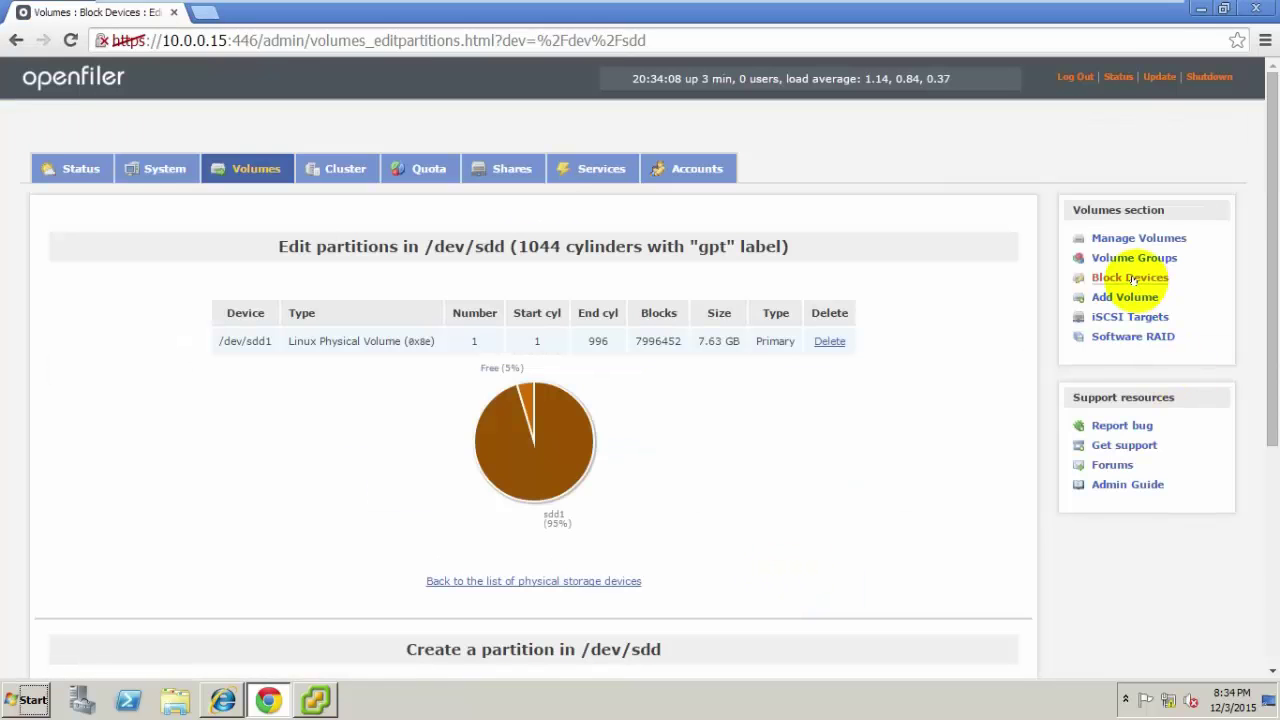
- Create the physical-volume partition on /dev/sde and return toward volume group management
left_click(1133, 279)
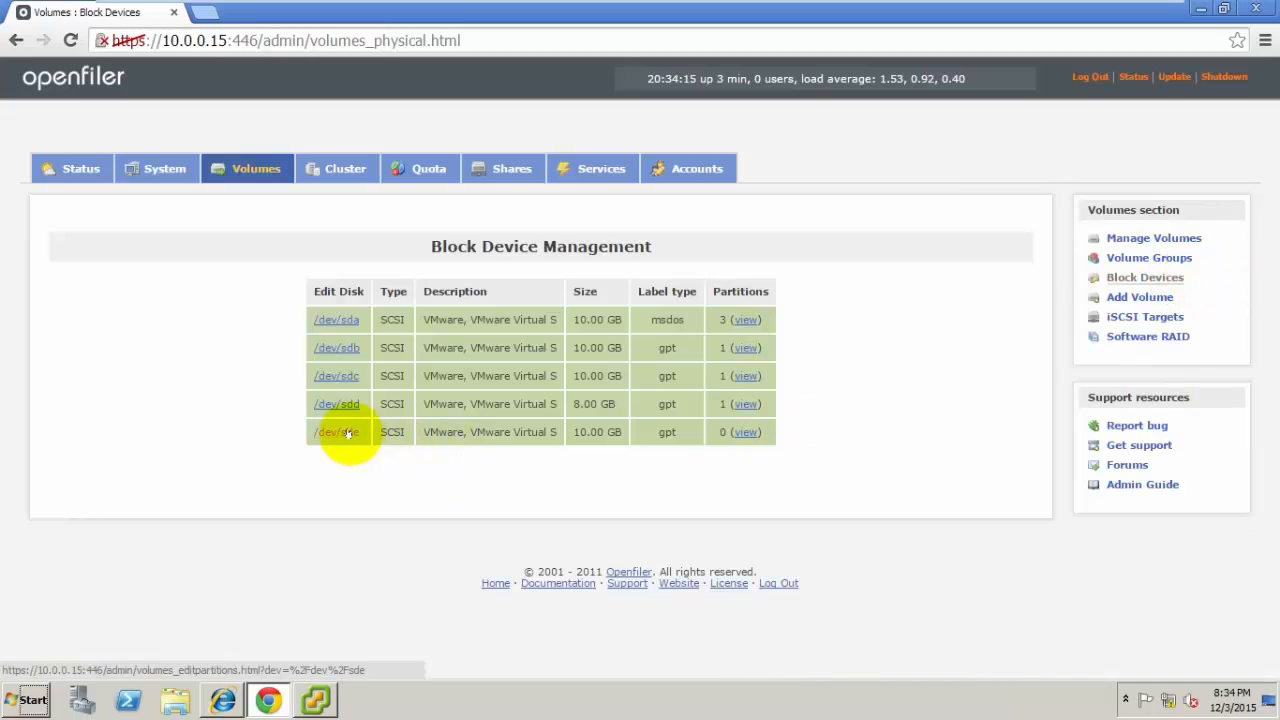
left_click(345, 432)
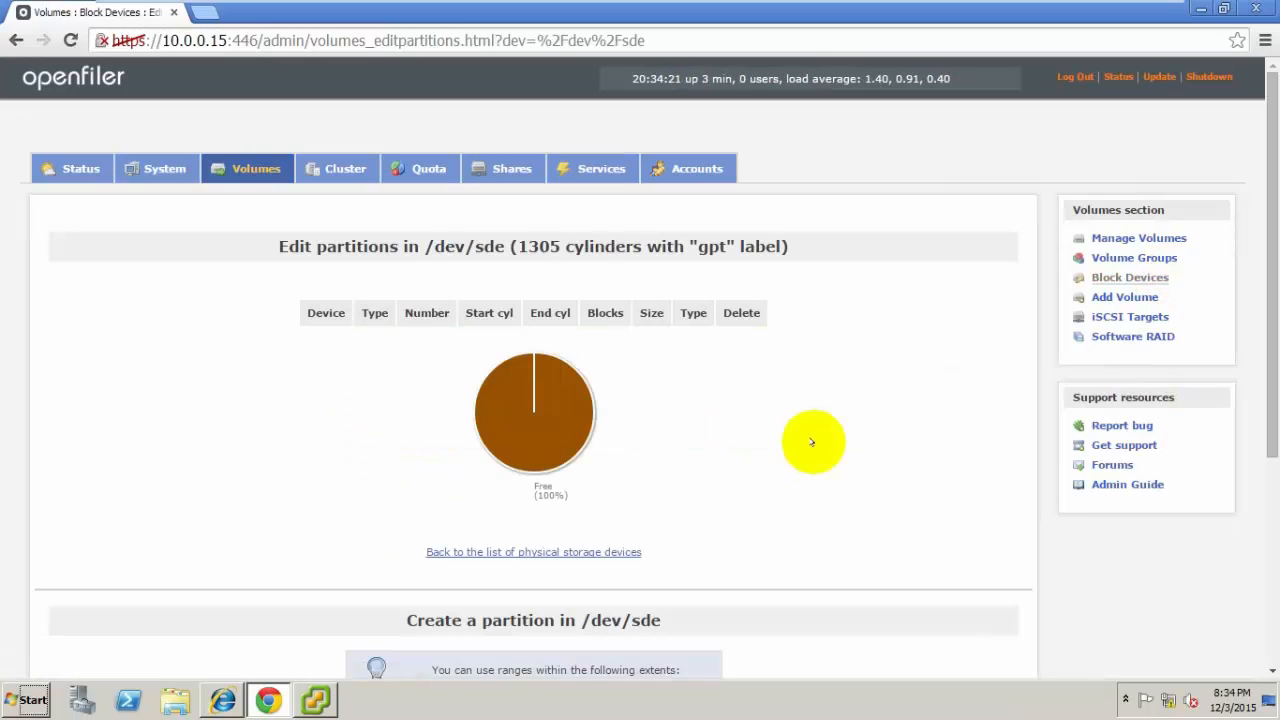
scroll(1257, 429, "down", 2)
scroll(1020, 470, "down", 1)
left_click(784, 507)
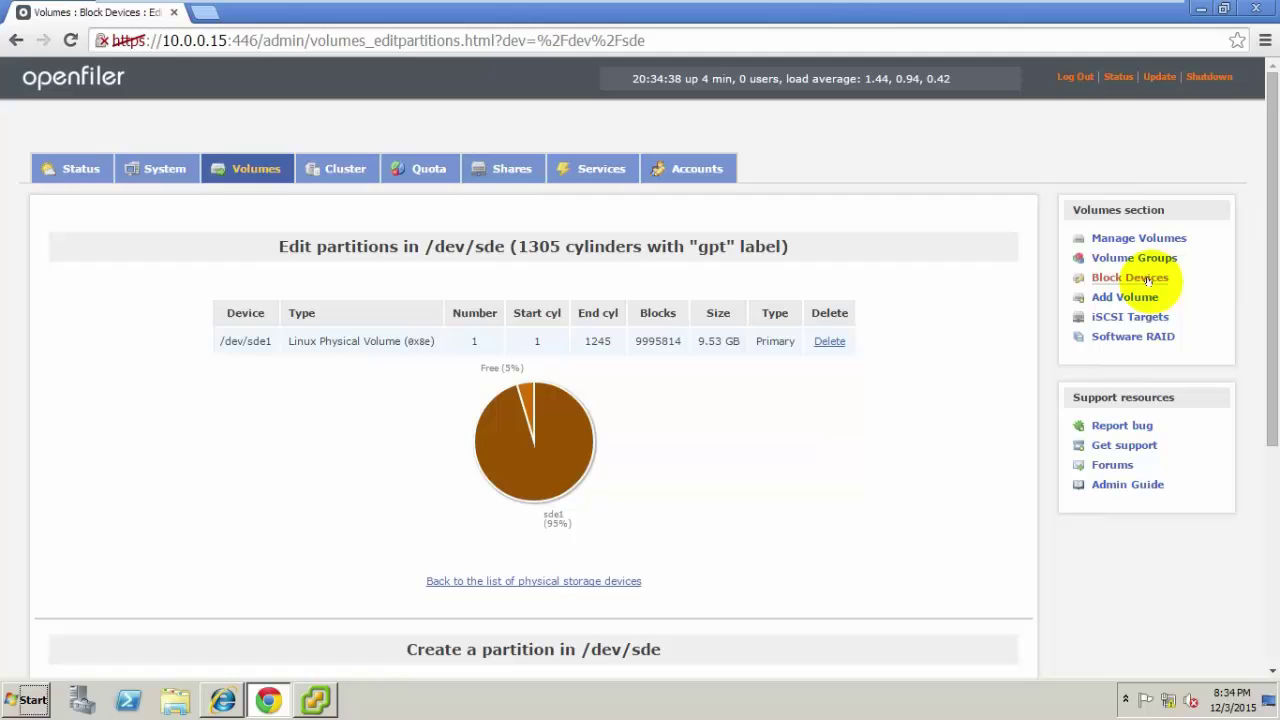
left_click(1138, 283)
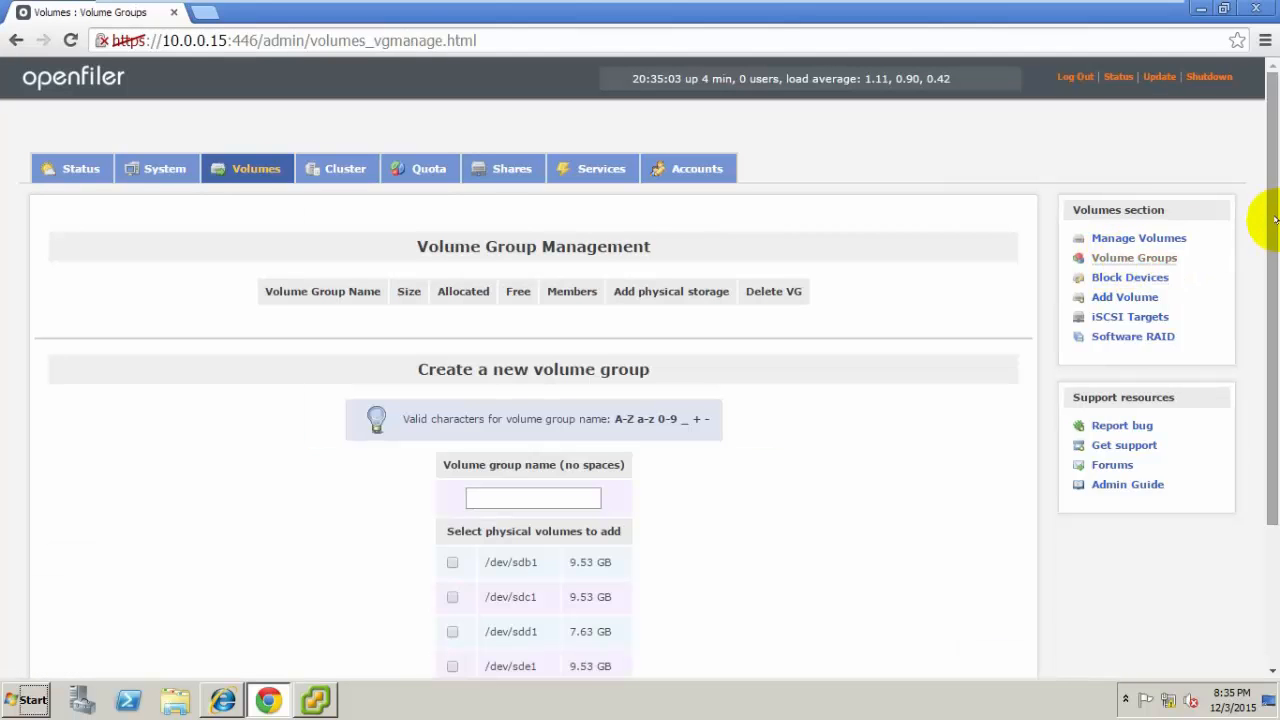
scroll(1245, 300, "down", 3)
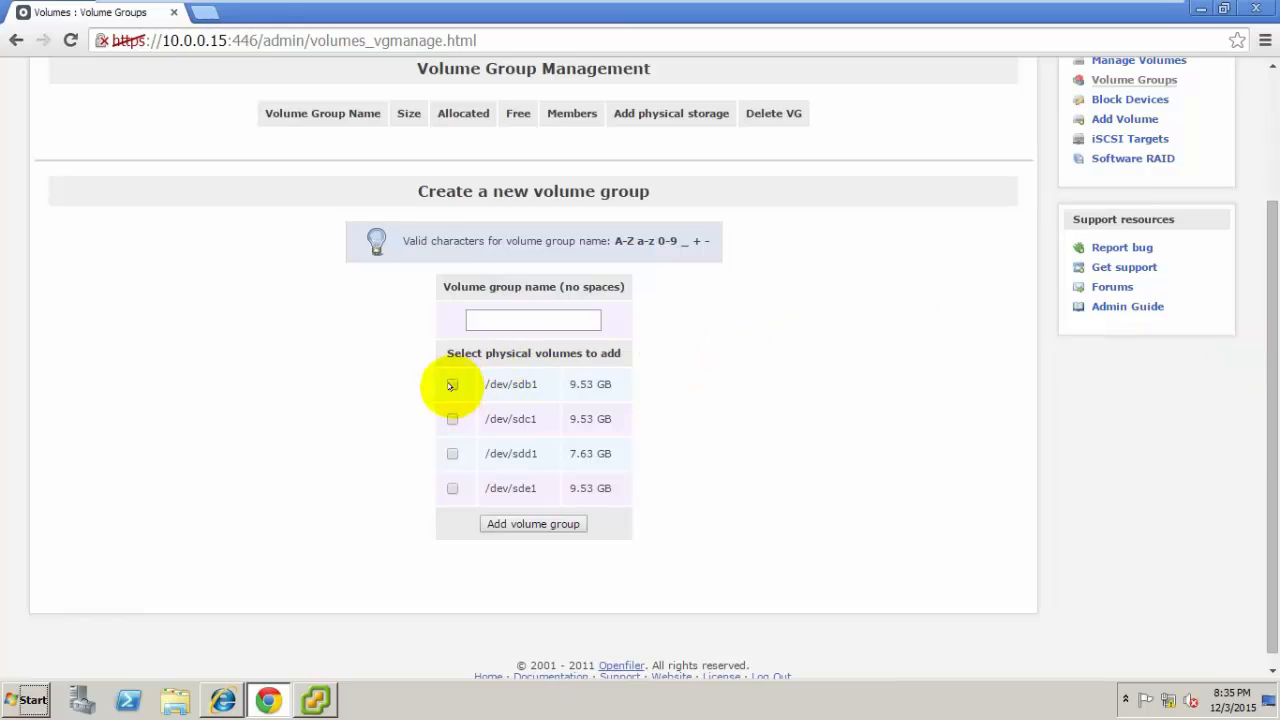
- Add volume group volume1 from /dev/sdb1, sdc1, sdd1 and sde1 (36.22 GB)
left_click(452, 385)
left_click(452, 419)
left_click(452, 453)
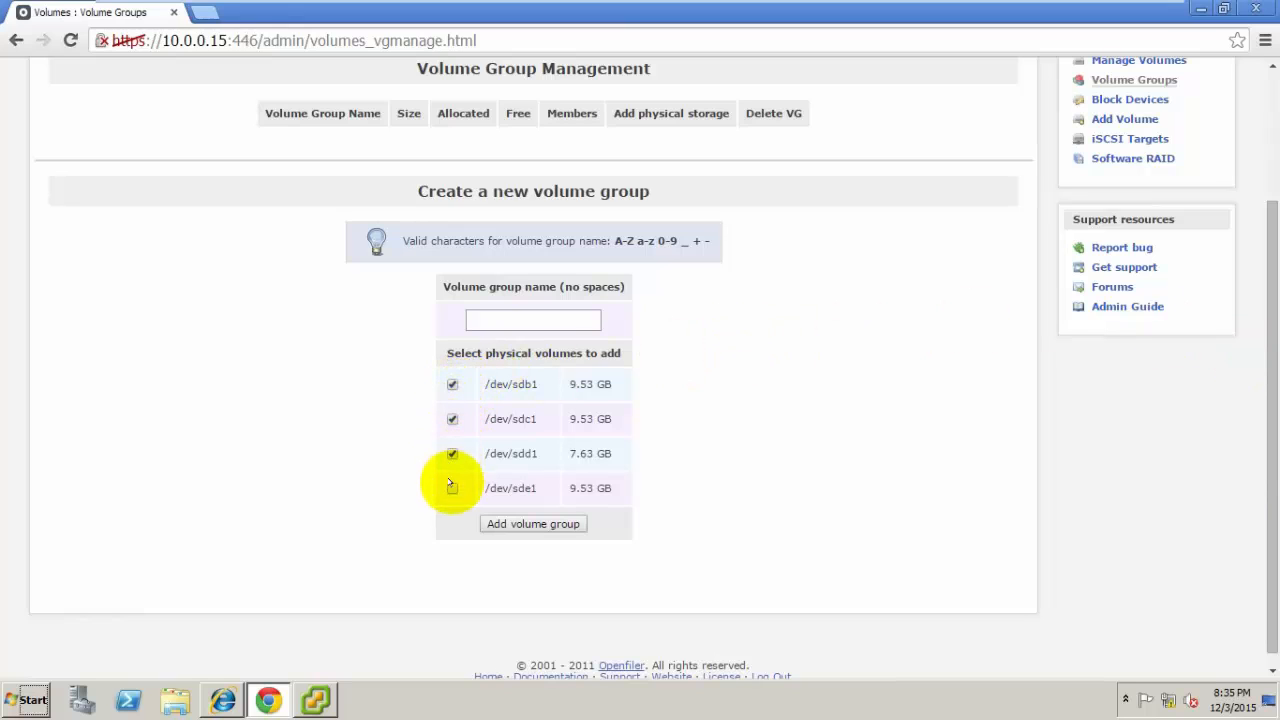
left_click(452, 488)
left_click(519, 316)
type("volume1")
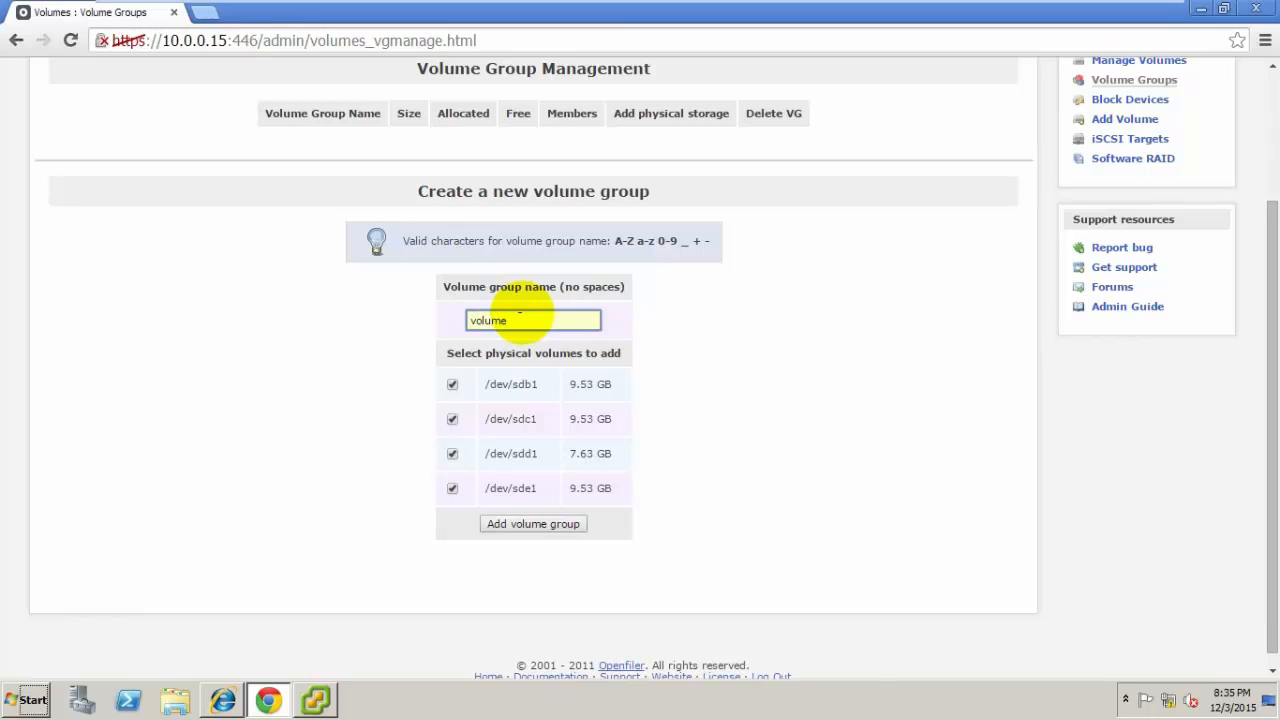
left_click(545, 521)
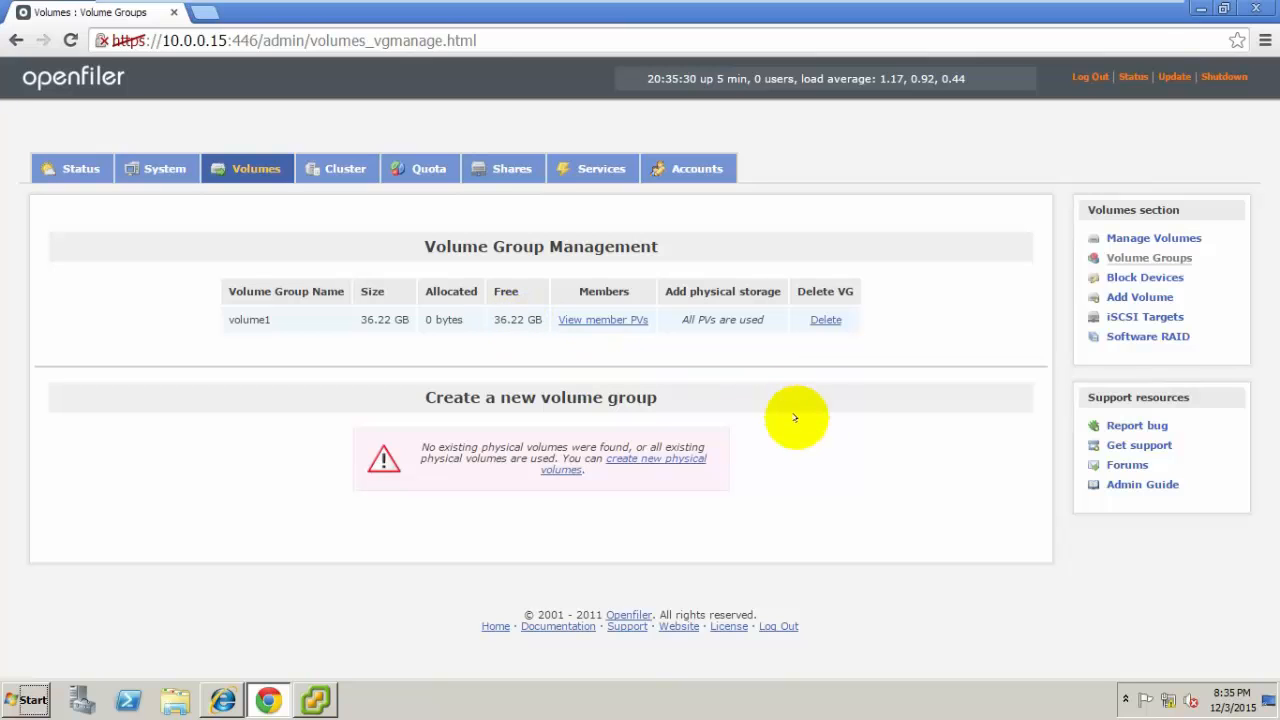
- Create block-type (iSCSI,FC) volume sharedopenfiler using all 37088 MB of volume1
left_click(1138, 297)
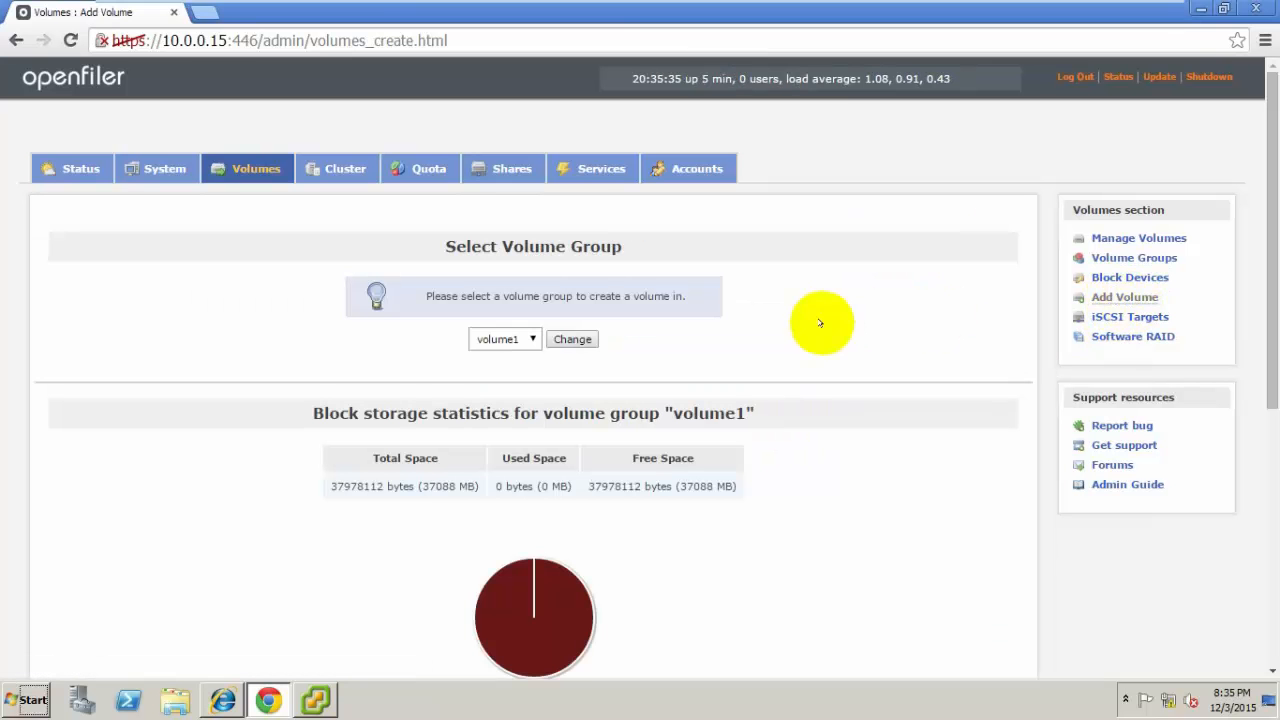
left_click_drag(1257, 243, 1257, 430)
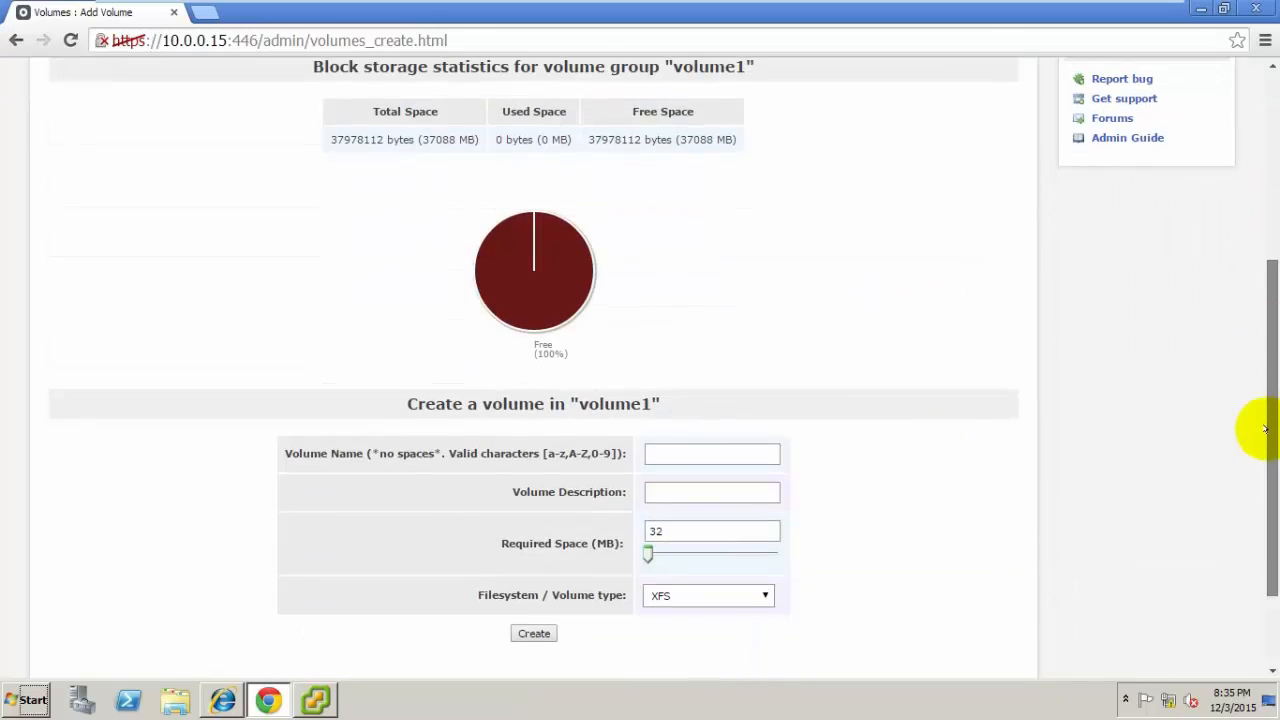
left_click(660, 452)
type("sharedopenfile")
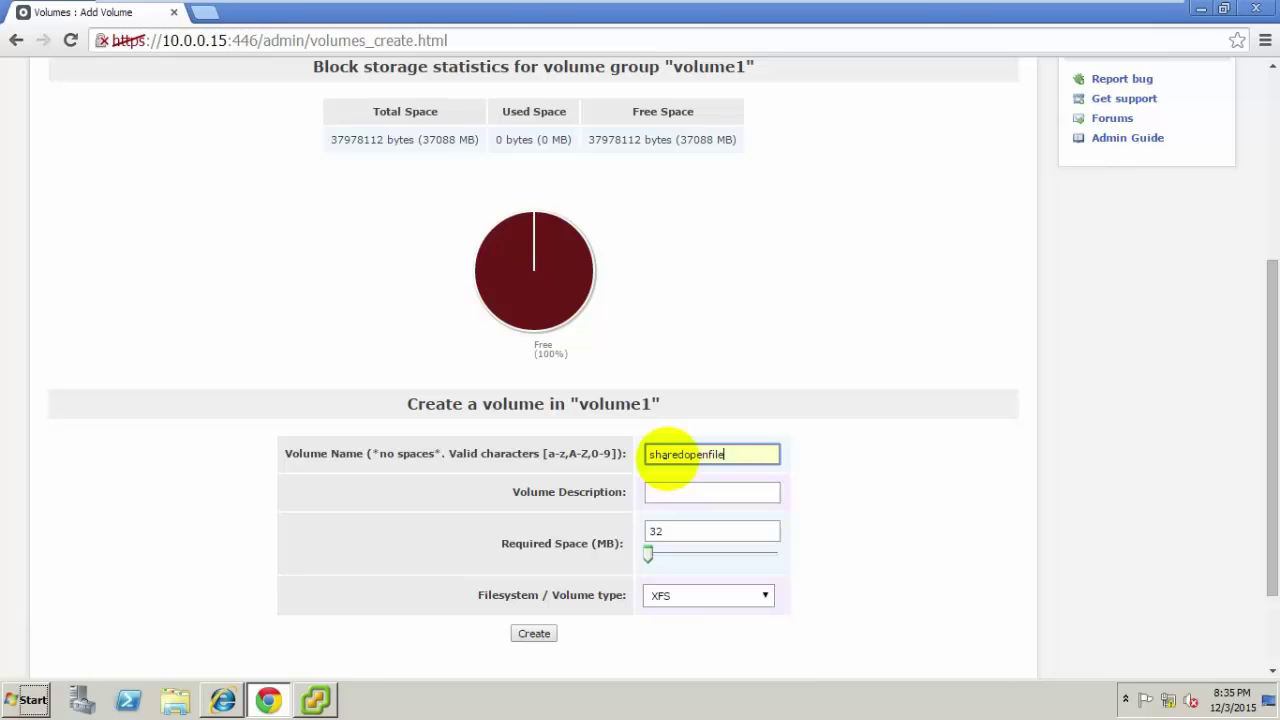
type("r")
left_click(648, 555)
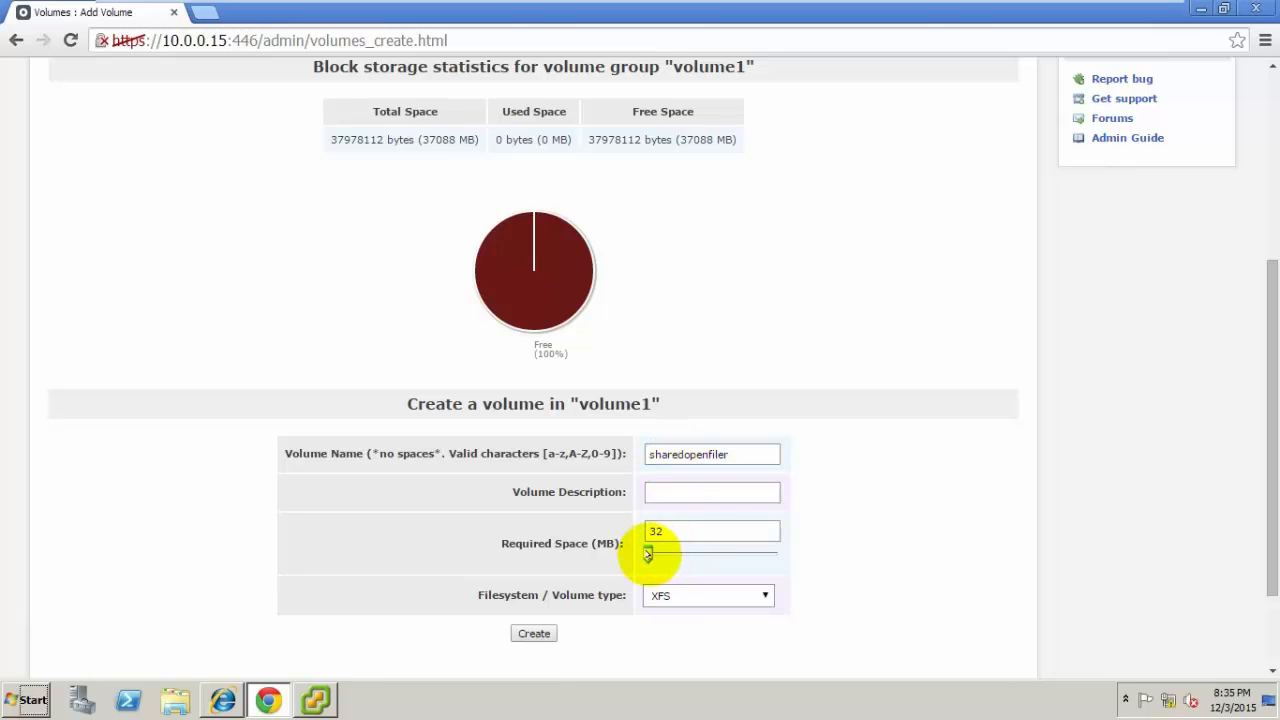
left_click_drag(648, 555, 800, 534)
left_click(724, 596)
left_click(700, 662)
left_click(530, 633)
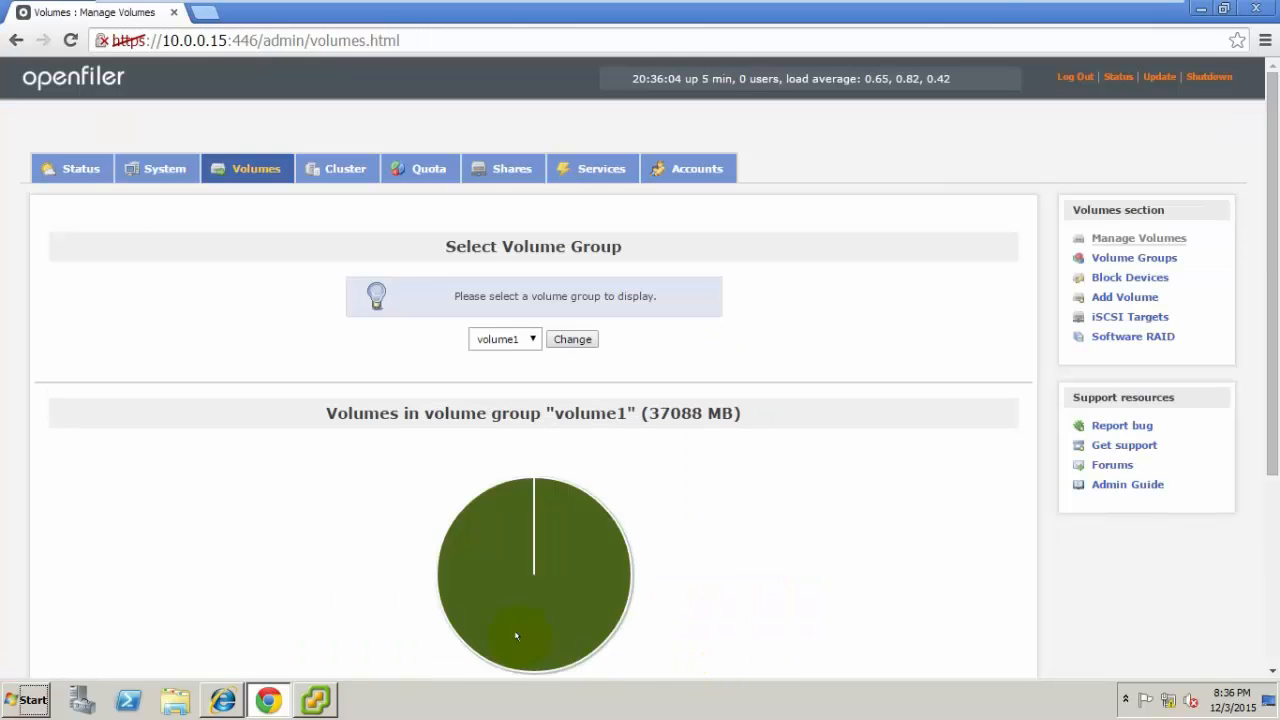
scroll(1257, 357, "down", 2)
scroll(1270, 240, "up", 2)
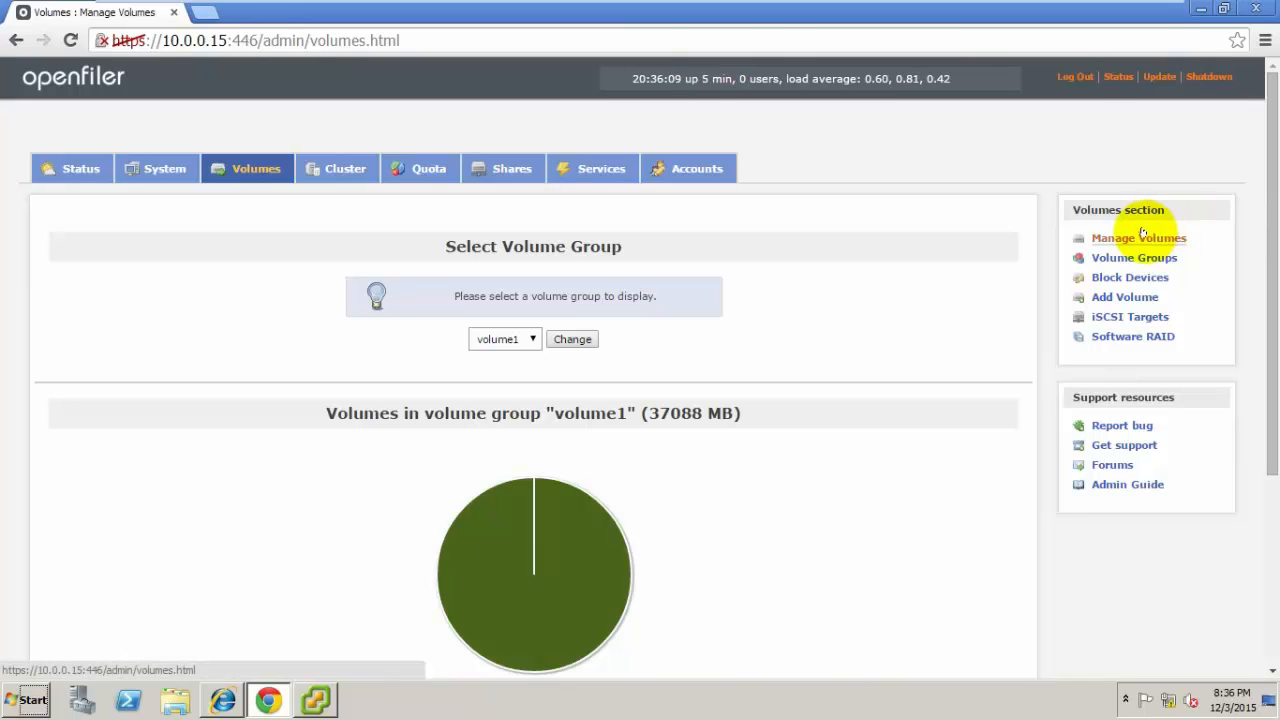
- Enable the iSCSI Target service at boot and start it from the Services page
left_click(585, 172)
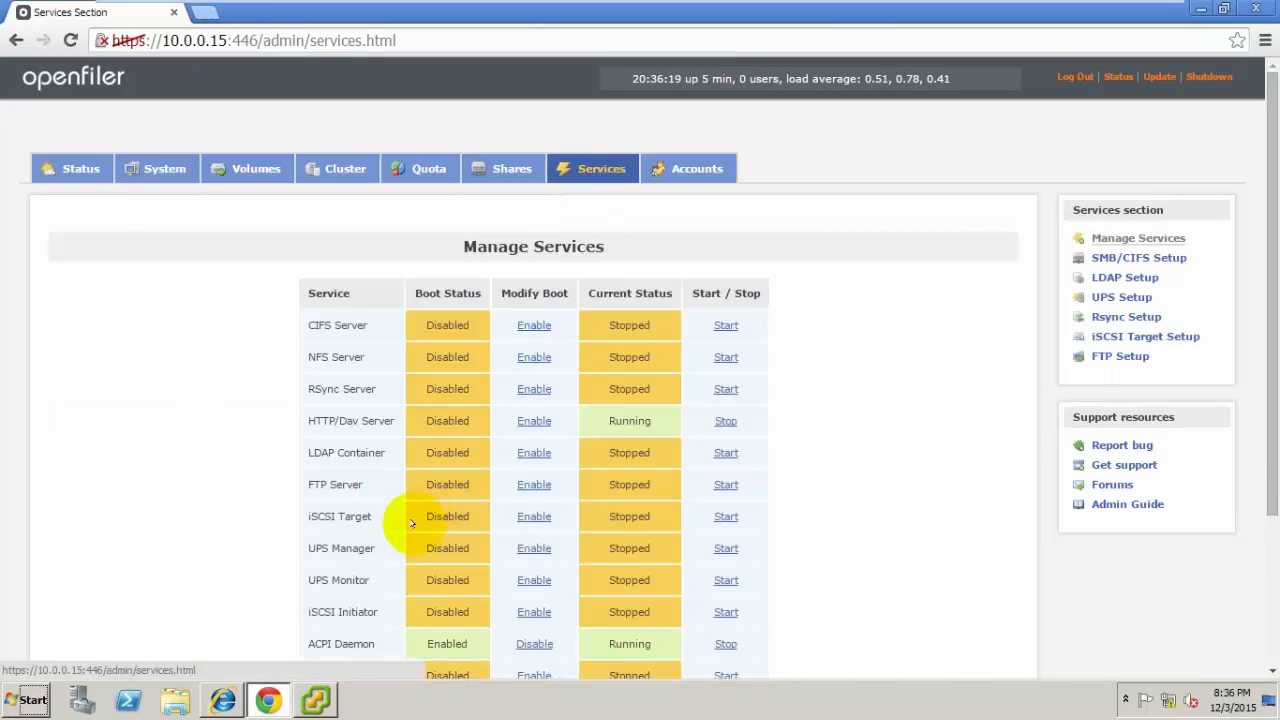
left_click(534, 516)
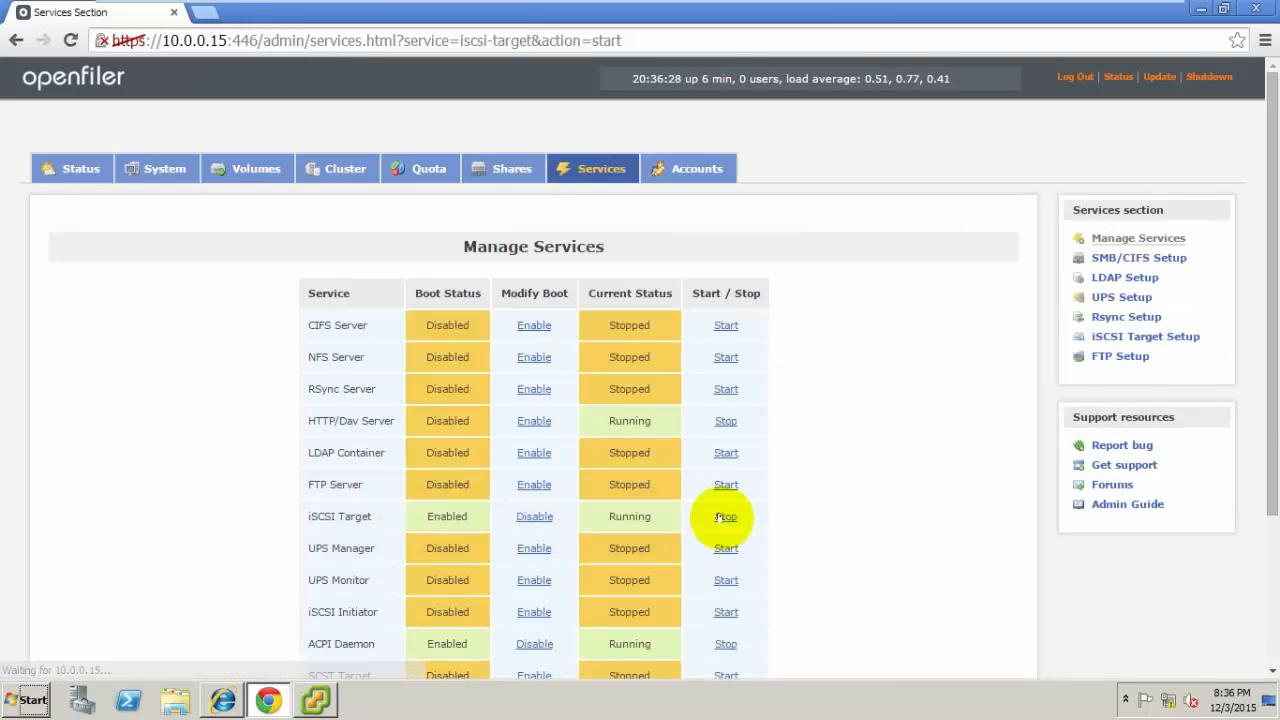
scroll(712, 513, "down", 2)
scroll(712, 513, "up", 2)
- Add a new iSCSI target with the suggested IQN and map sharedopenfiler to it as LUN 0
left_click(237, 170)
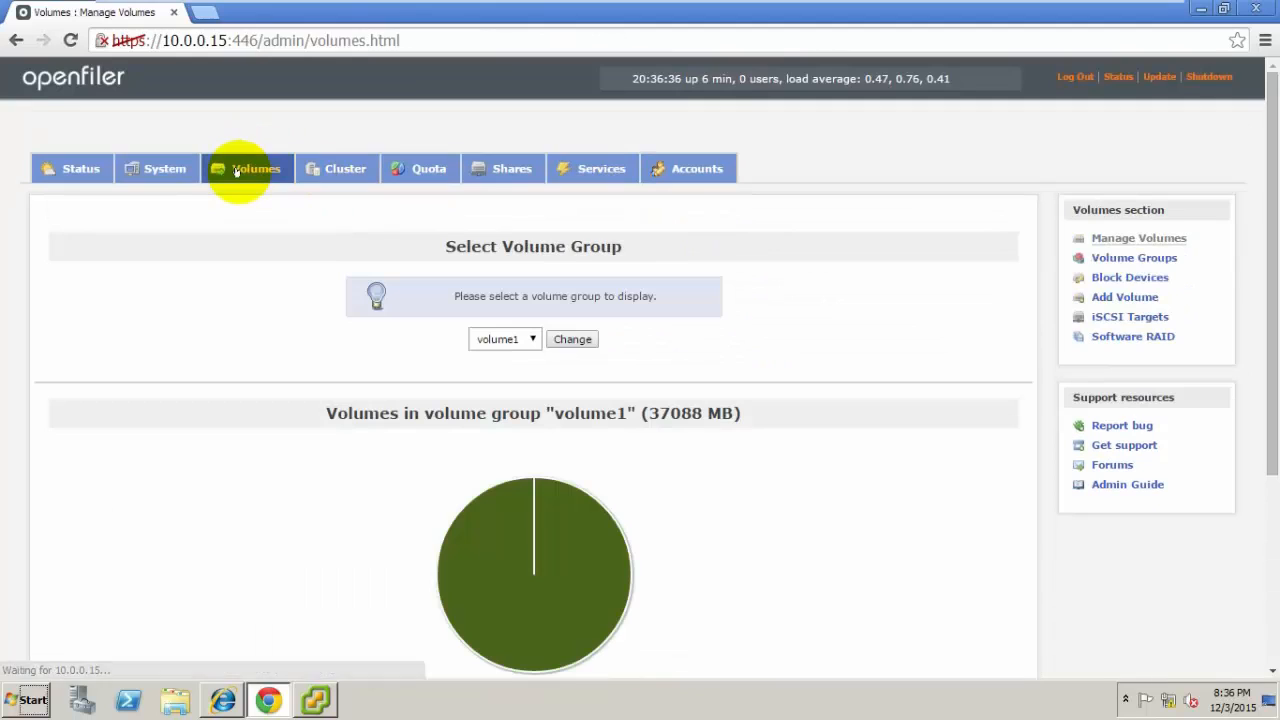
left_click(1122, 317)
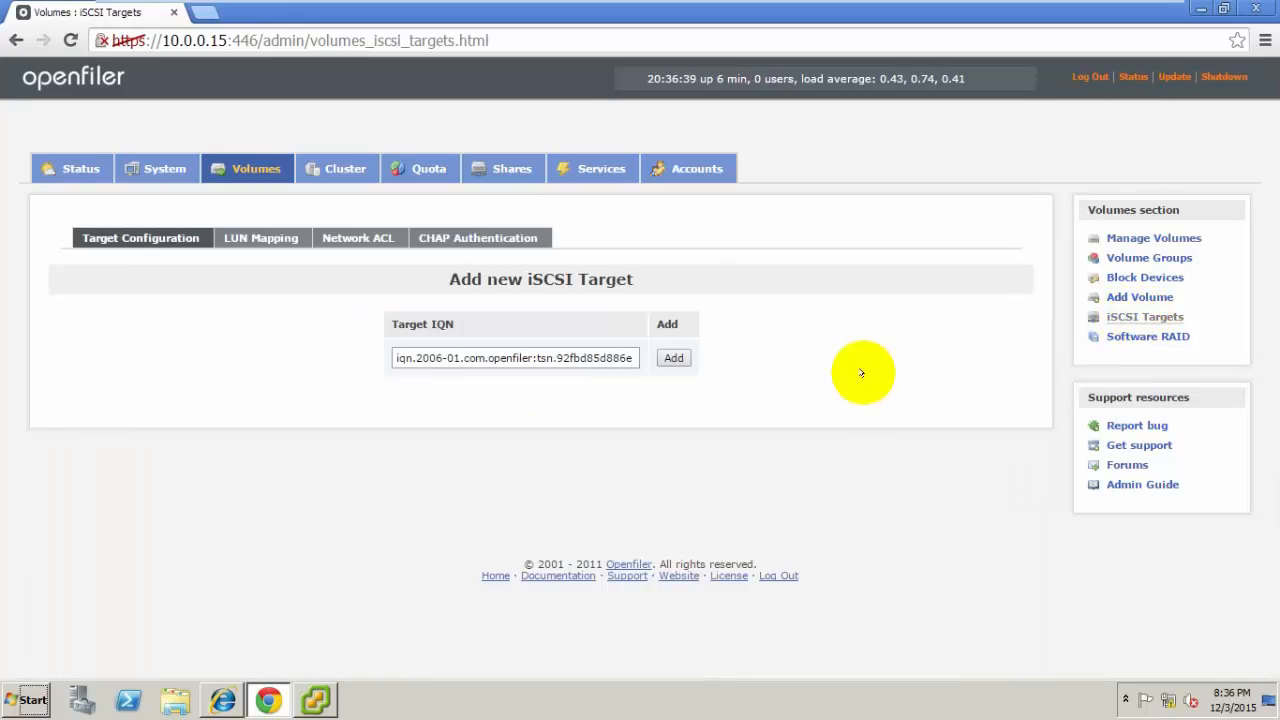
left_click(673, 358)
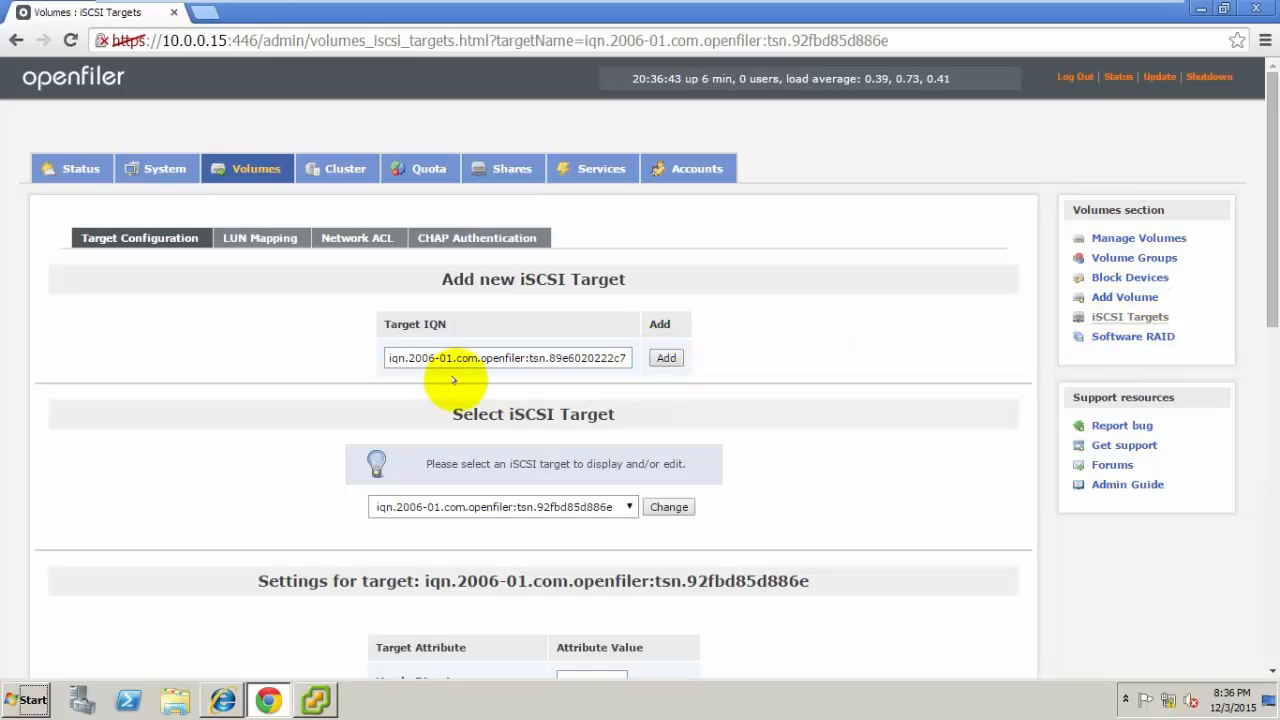
left_click_drag(1270, 200, 1270, 443)
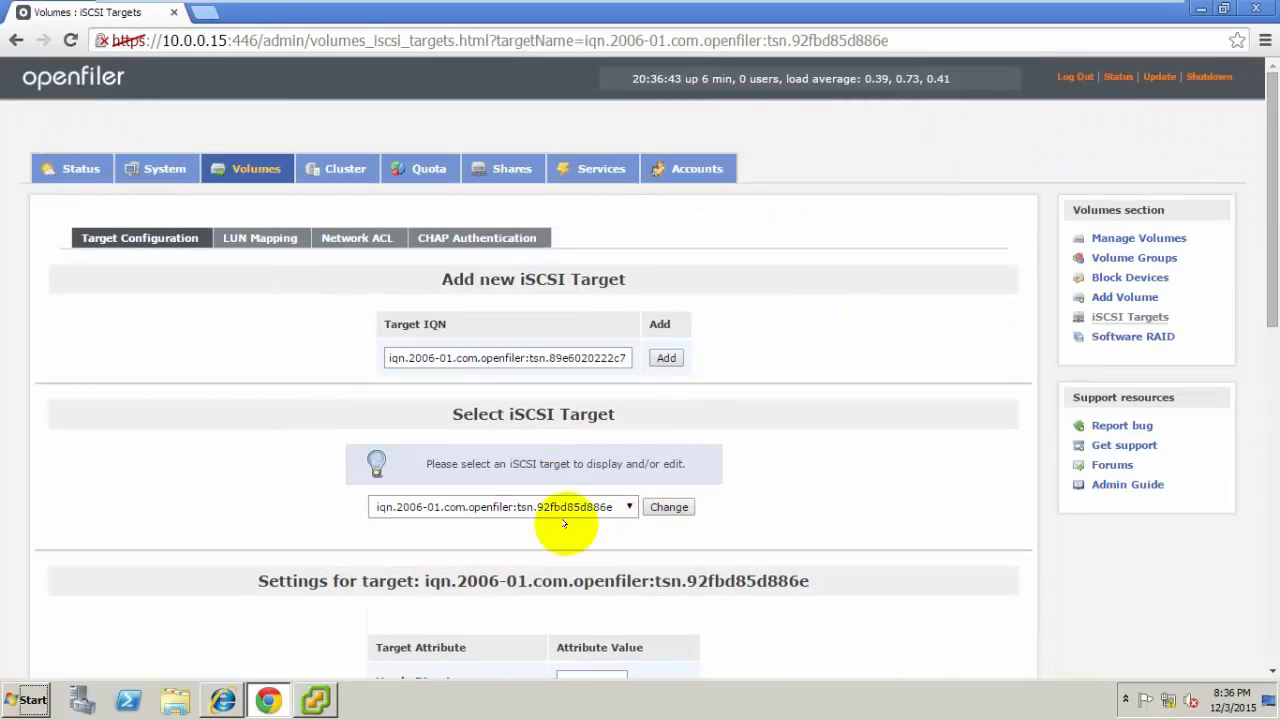
left_click(262, 238)
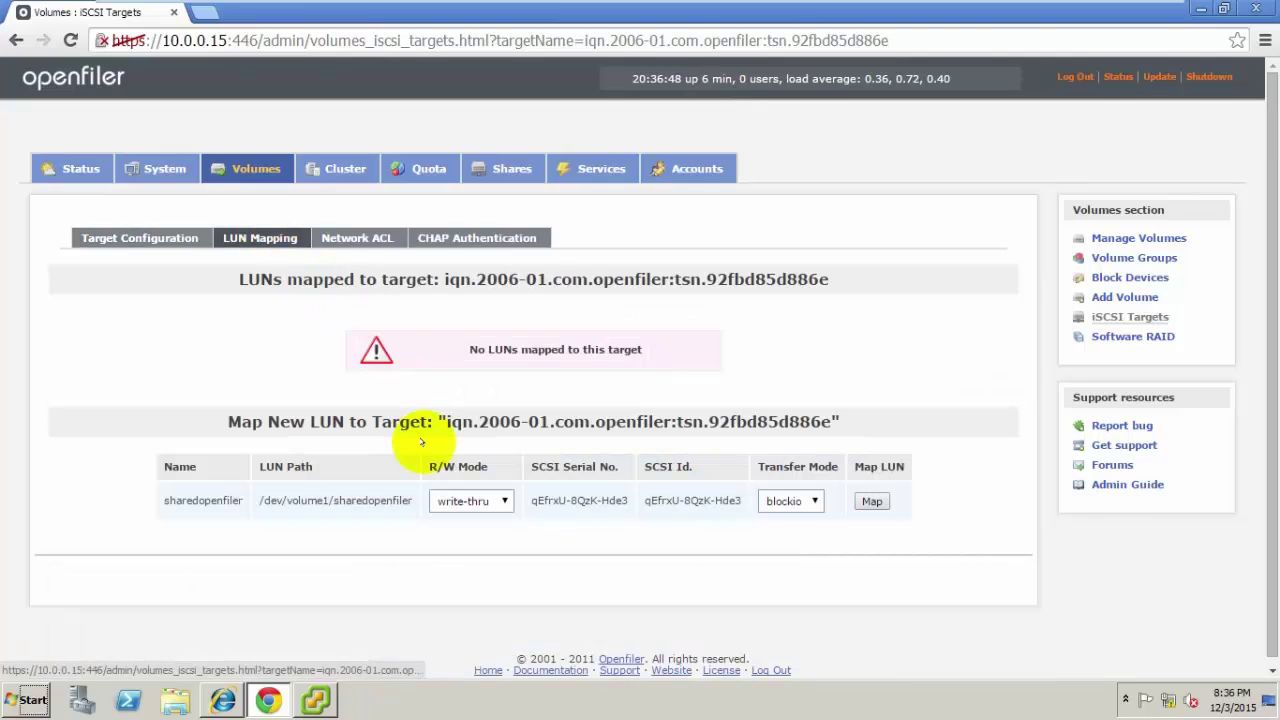
left_click(868, 501)
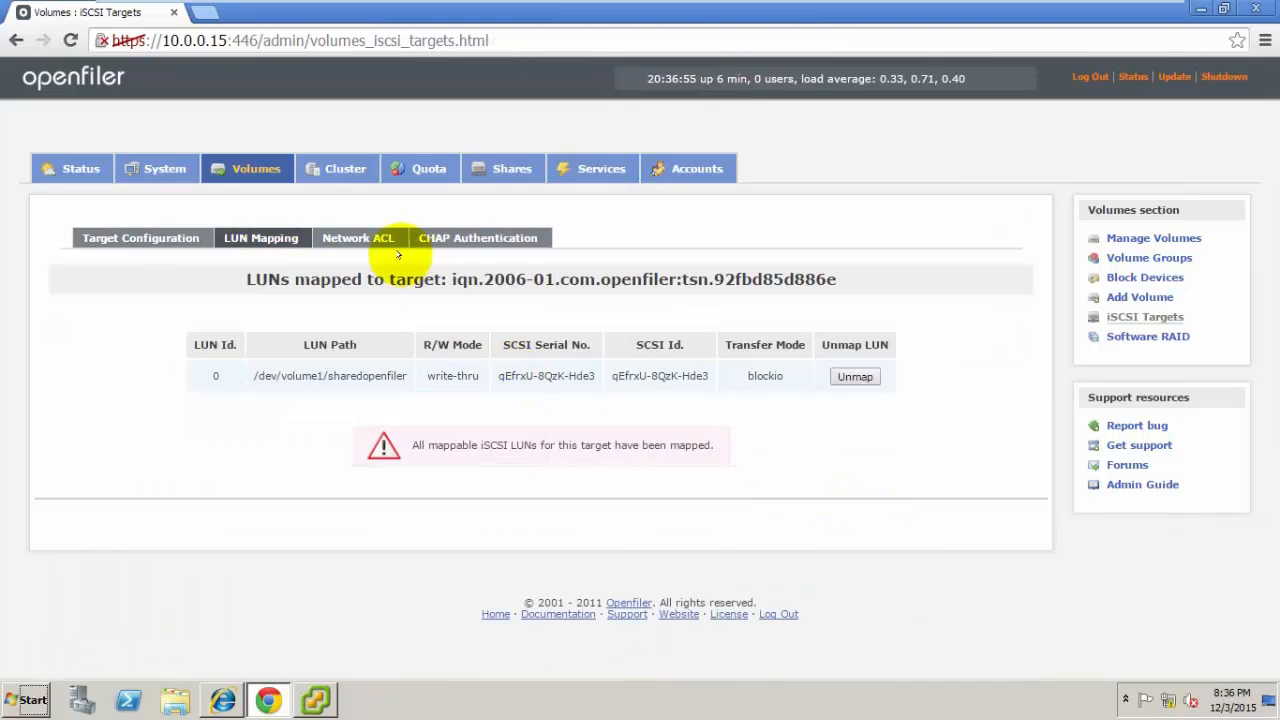
- Define a 'shared lun' network entry 10.0.0.0 with netmask 255.0.0.0 in Network Setup
left_click(357, 238)
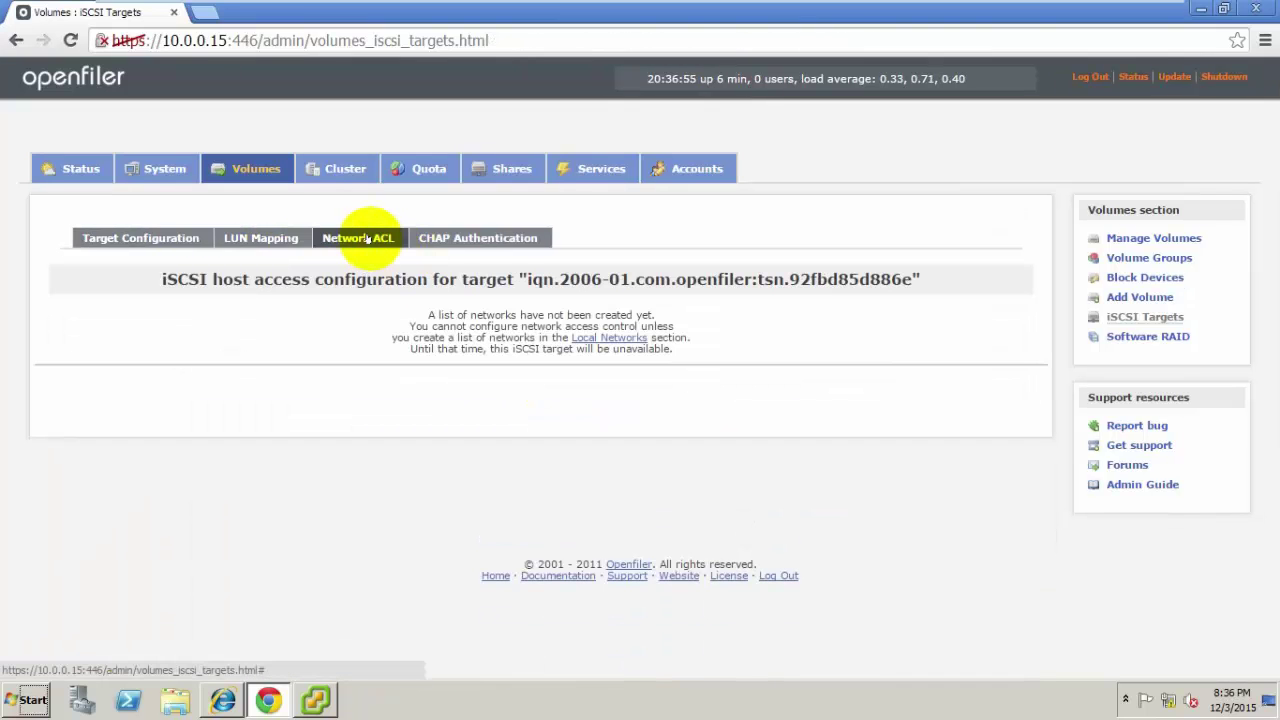
left_click(600, 338)
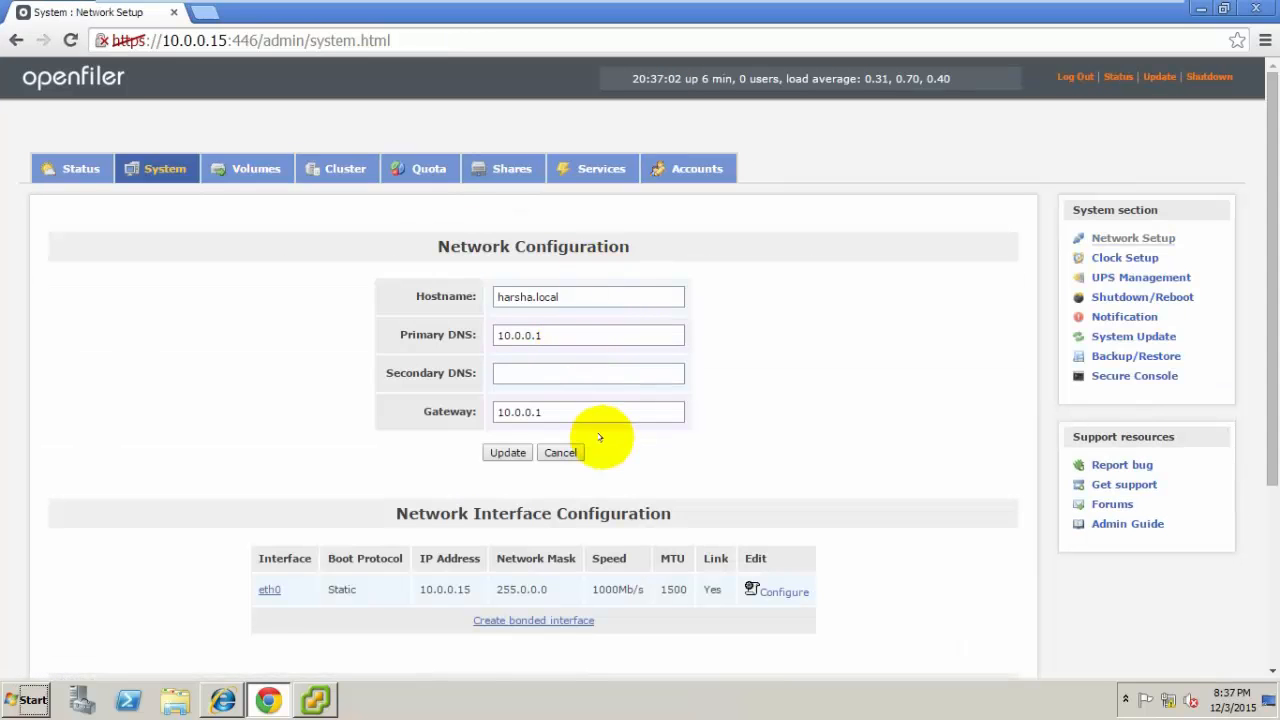
left_click_drag(1263, 287, 1096, 457)
left_click(397, 500)
type("shared lun")
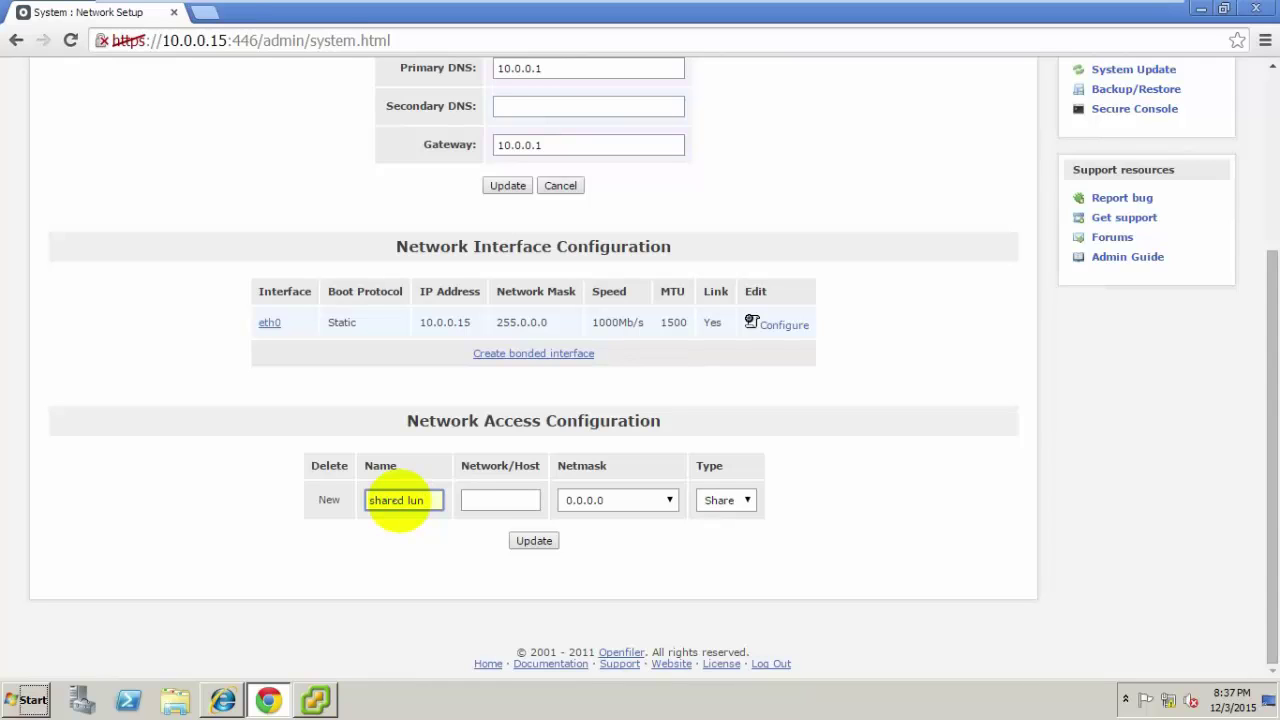
left_click(484, 502)
type("10.")
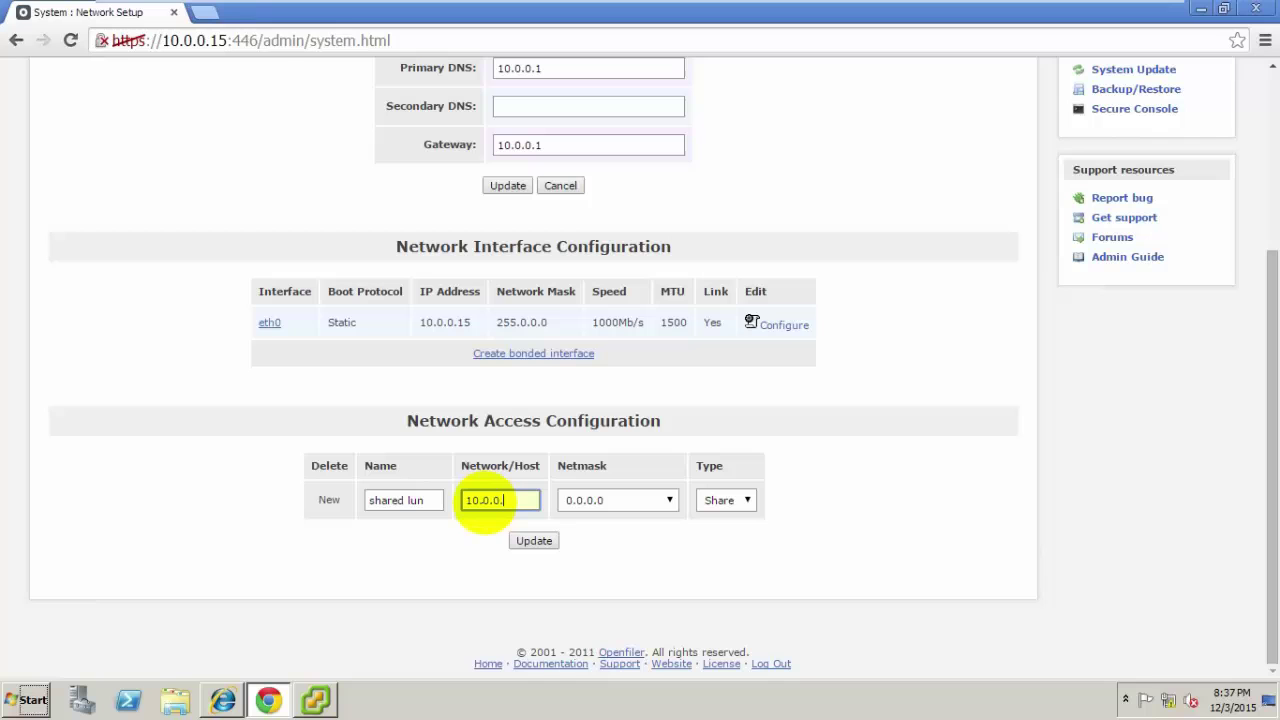
type("0.0.0")
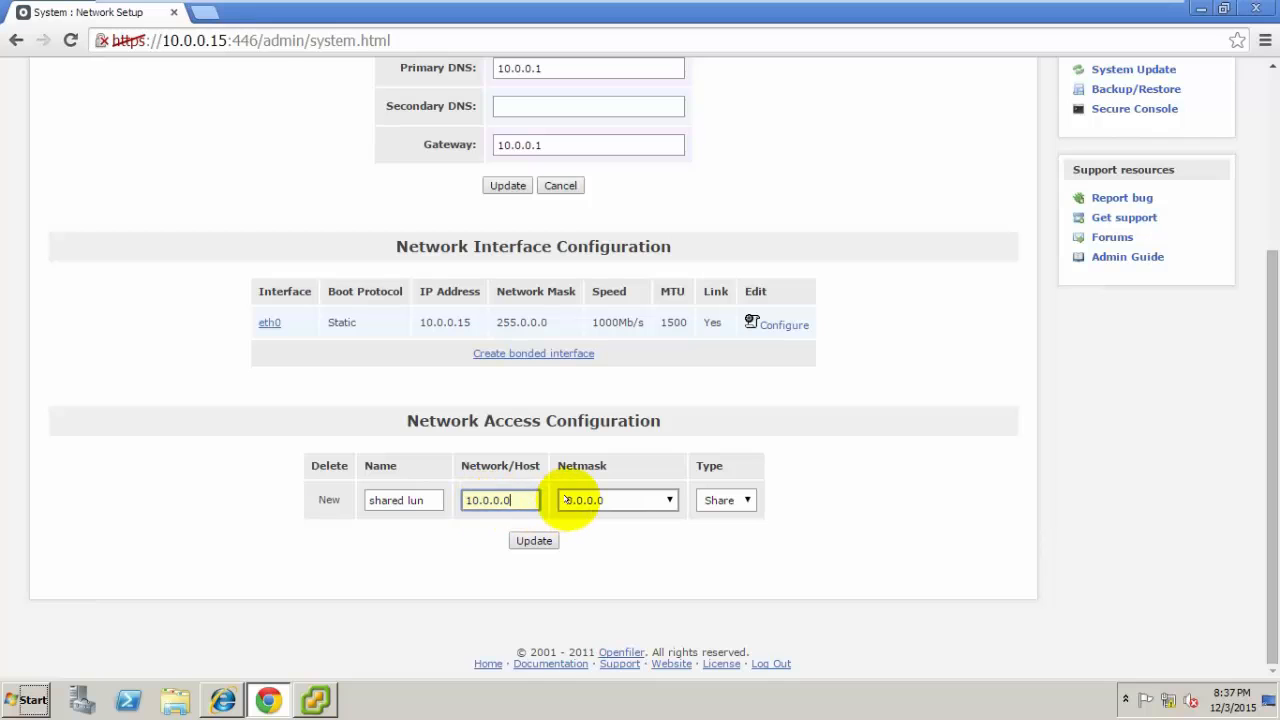
left_click(567, 500)
type("255")
key("Return")
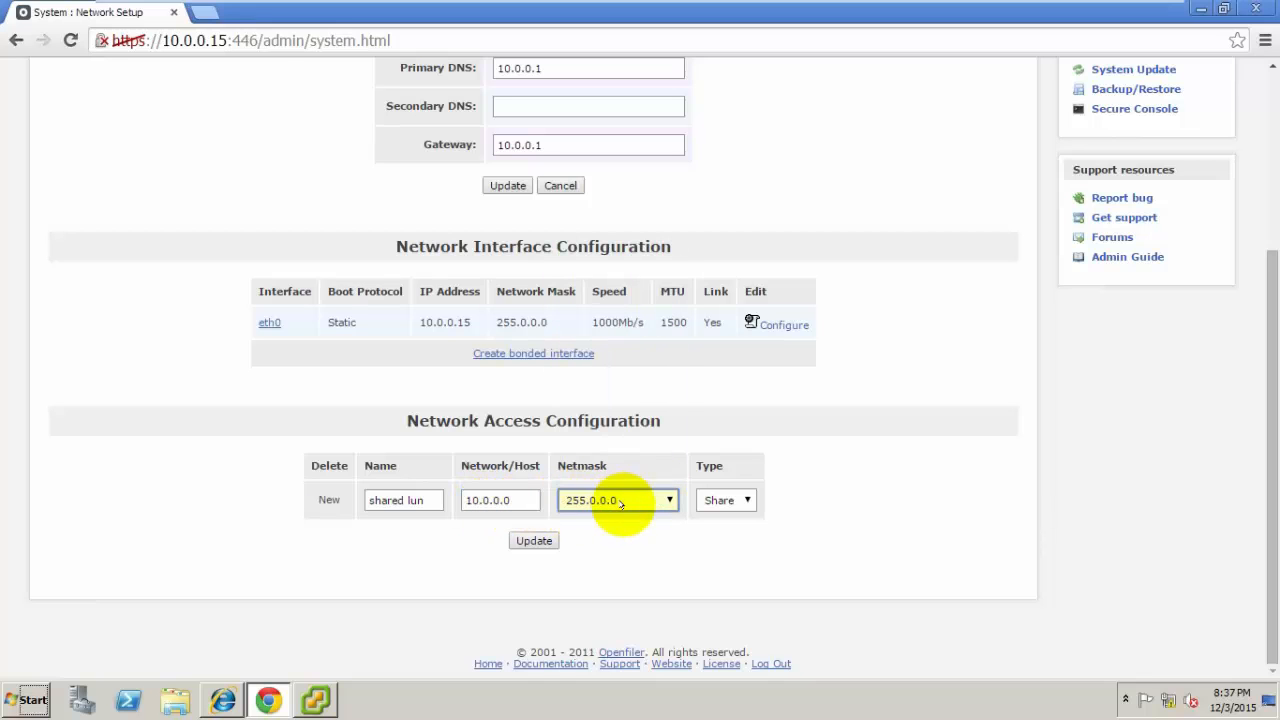
left_click(527, 541)
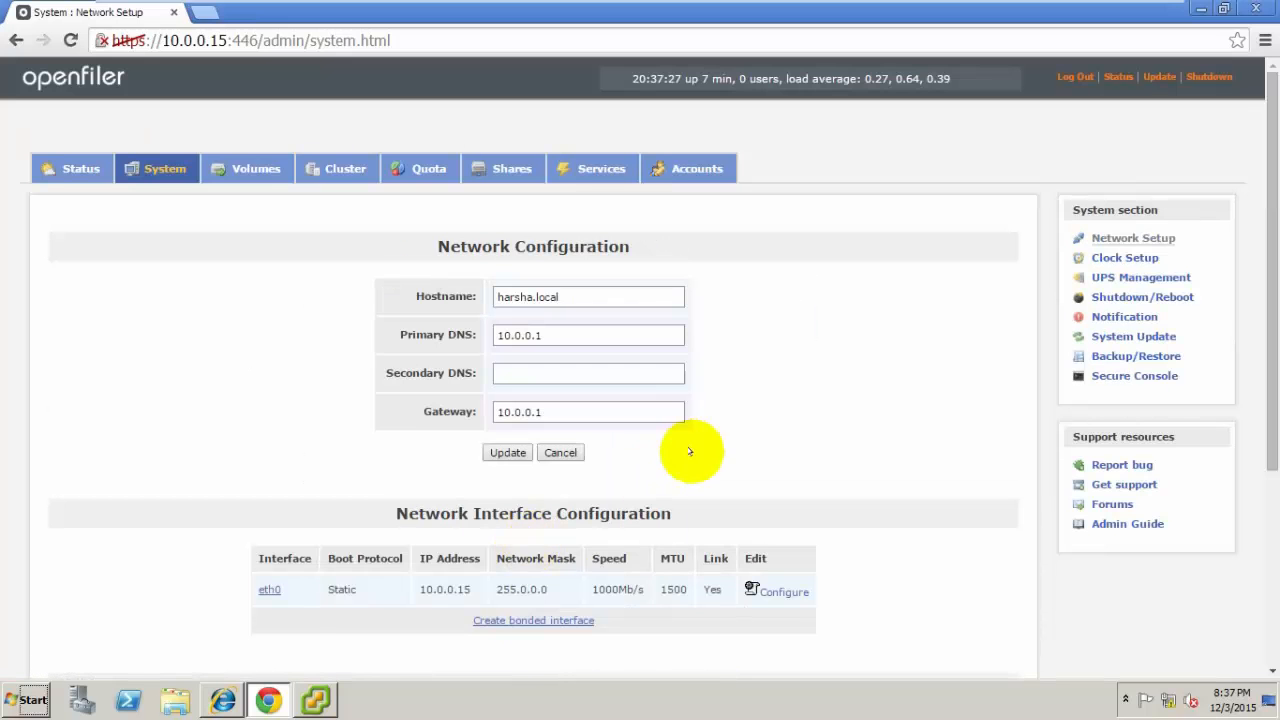
- Set the target's Network ACL access for the 10.0.0.0 shared lun network to Allow
left_click(266, 182)
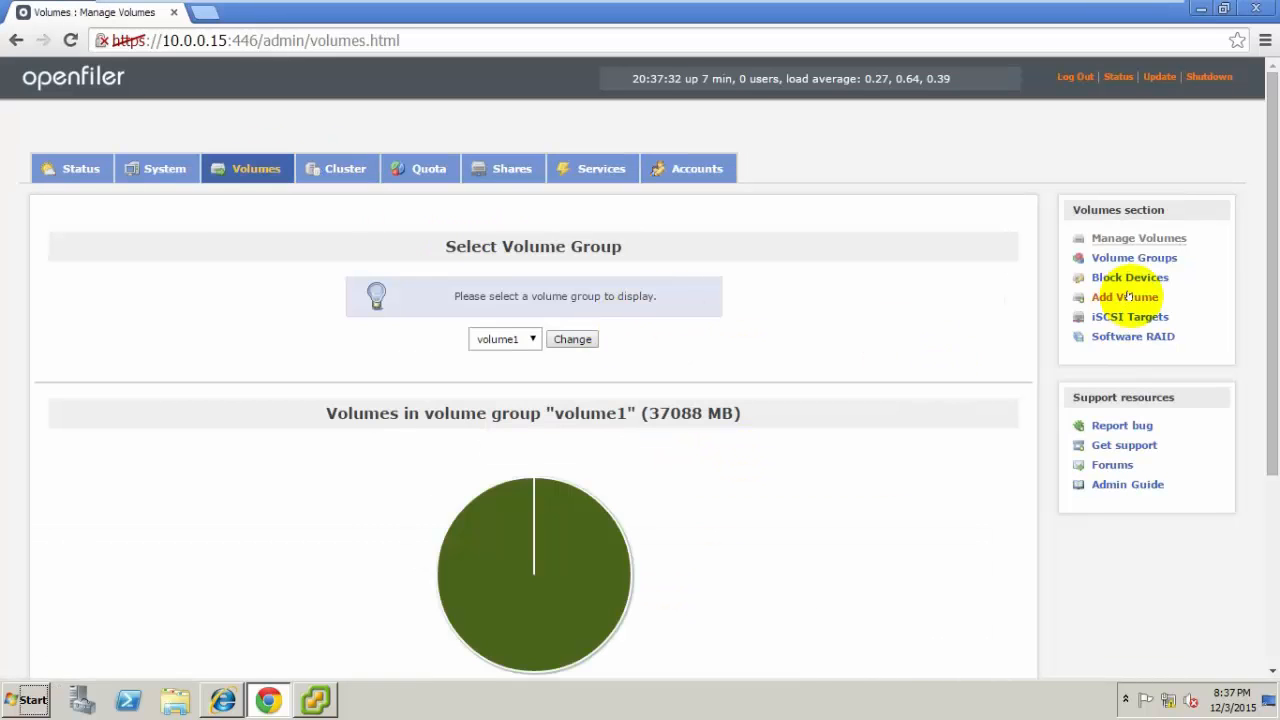
left_click(1128, 316)
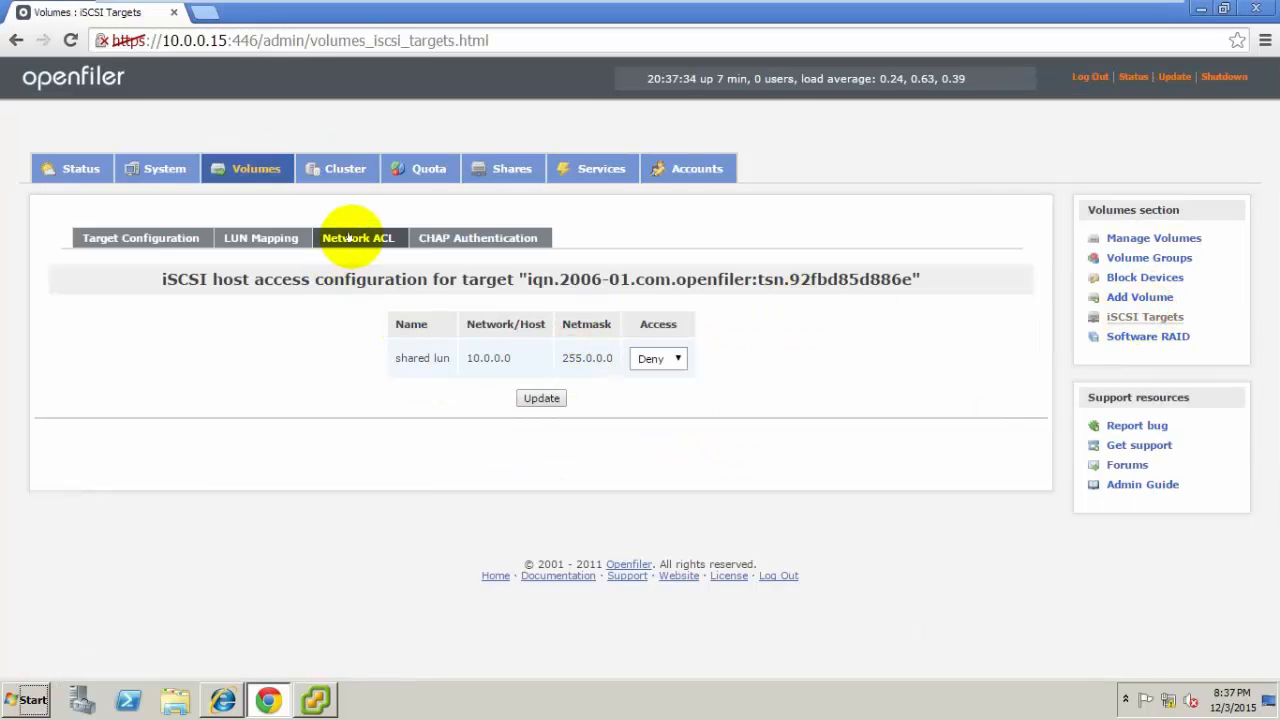
left_click(654, 367)
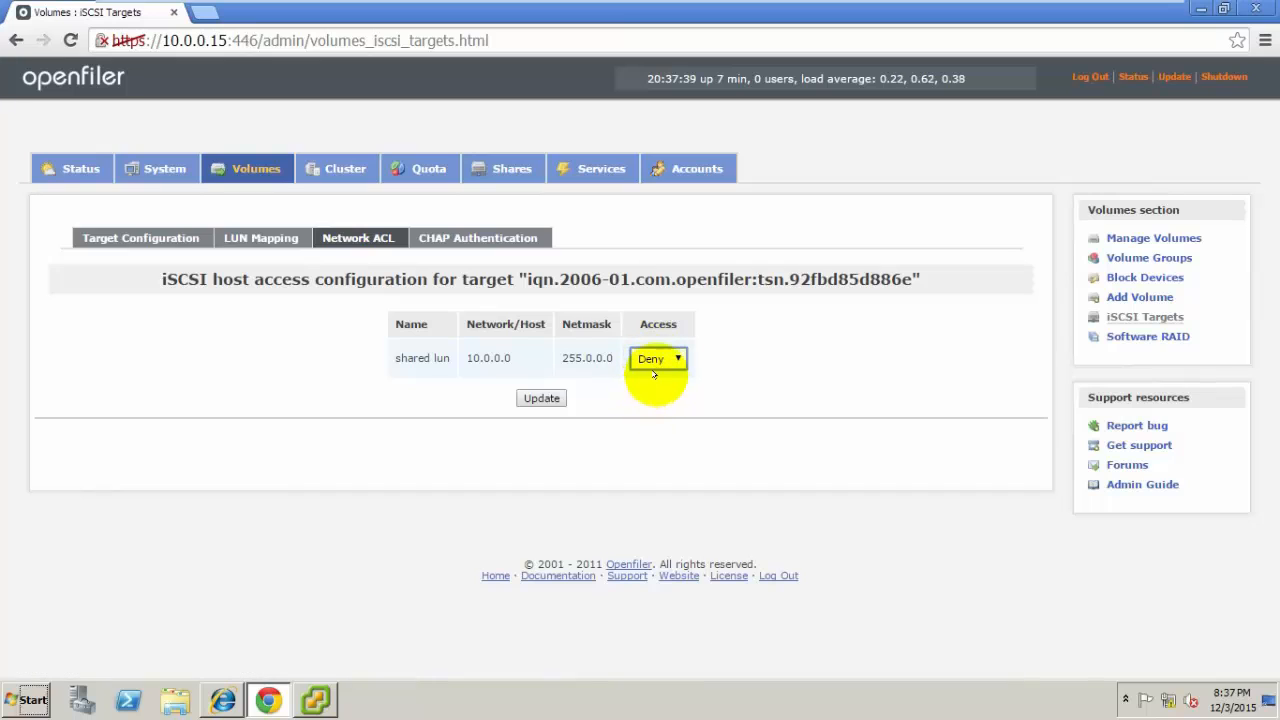
left_click(652, 362)
left_click(657, 388)
left_click(545, 397)
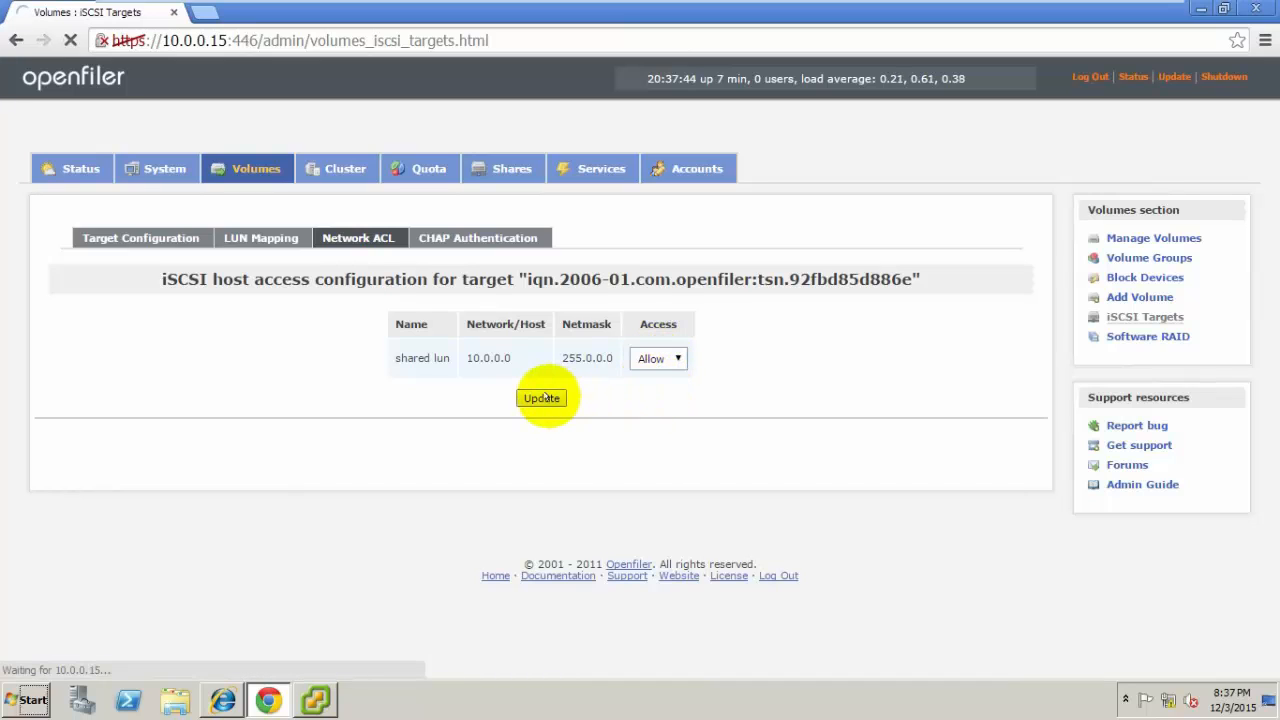
- Review the target's LUN Mapping, then bring up the system Update page
left_click(288, 238)
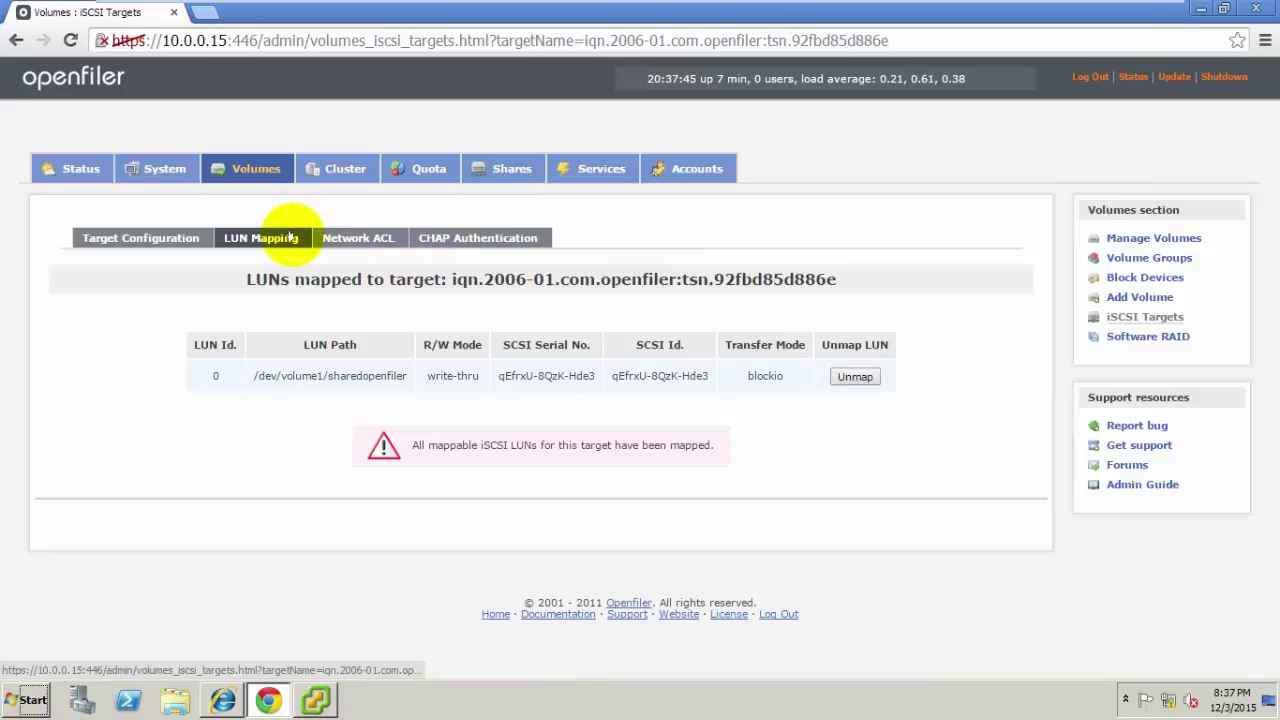
left_click(1174, 77)
left_click(1072, 76)
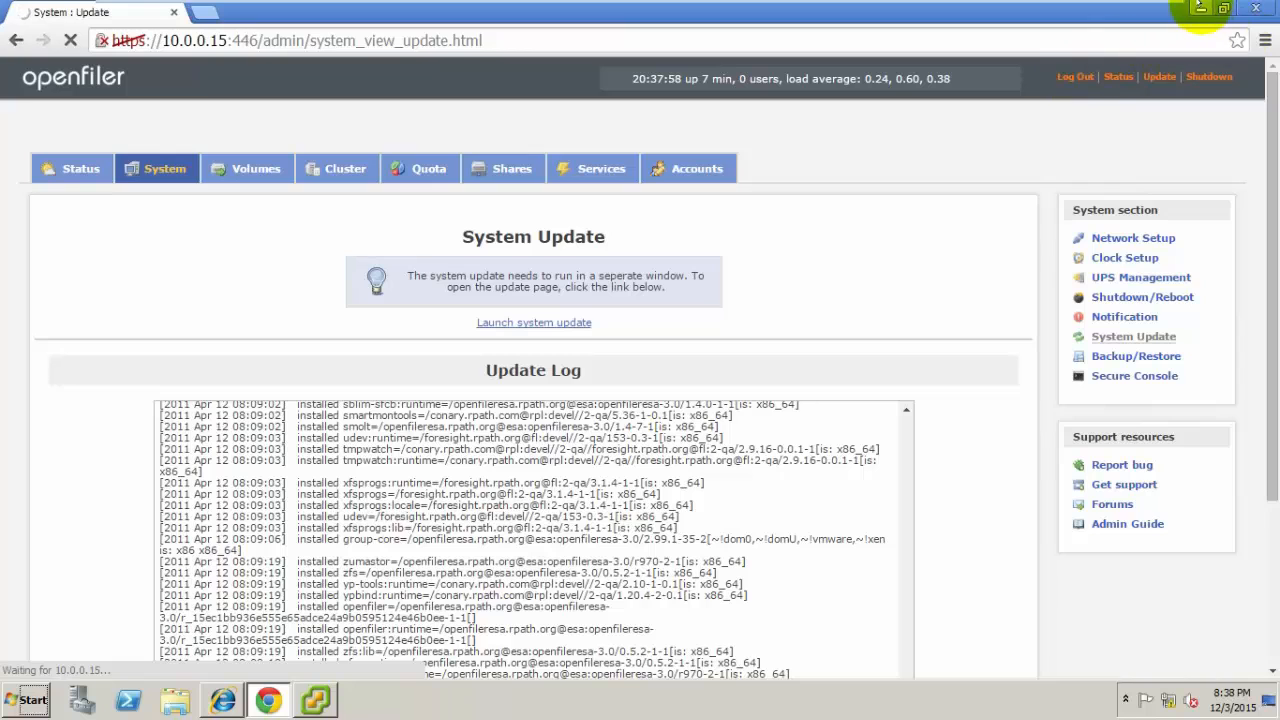
- Return to the vSphere Client and show host 10.0.0.20's Configuration Storage Adapters
left_click(1200, 10)
right_click(620, 278)
left_click(658, 319)
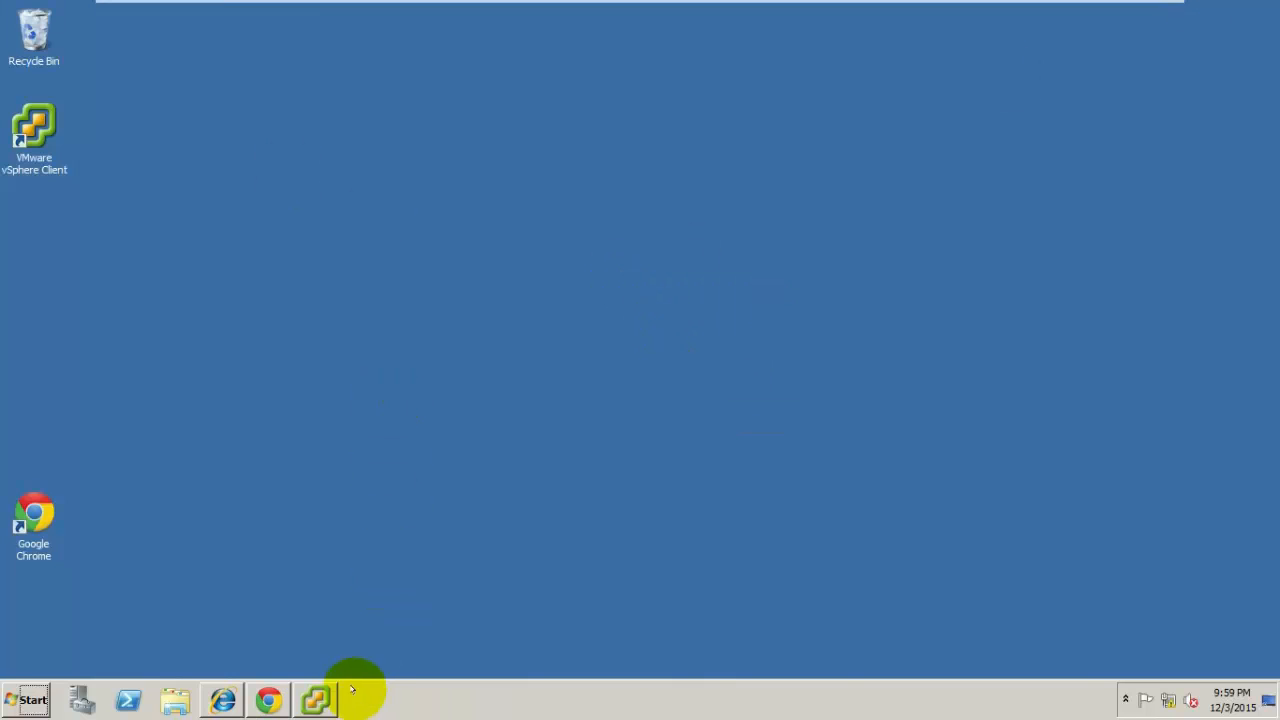
left_click(318, 699)
left_click(103, 142)
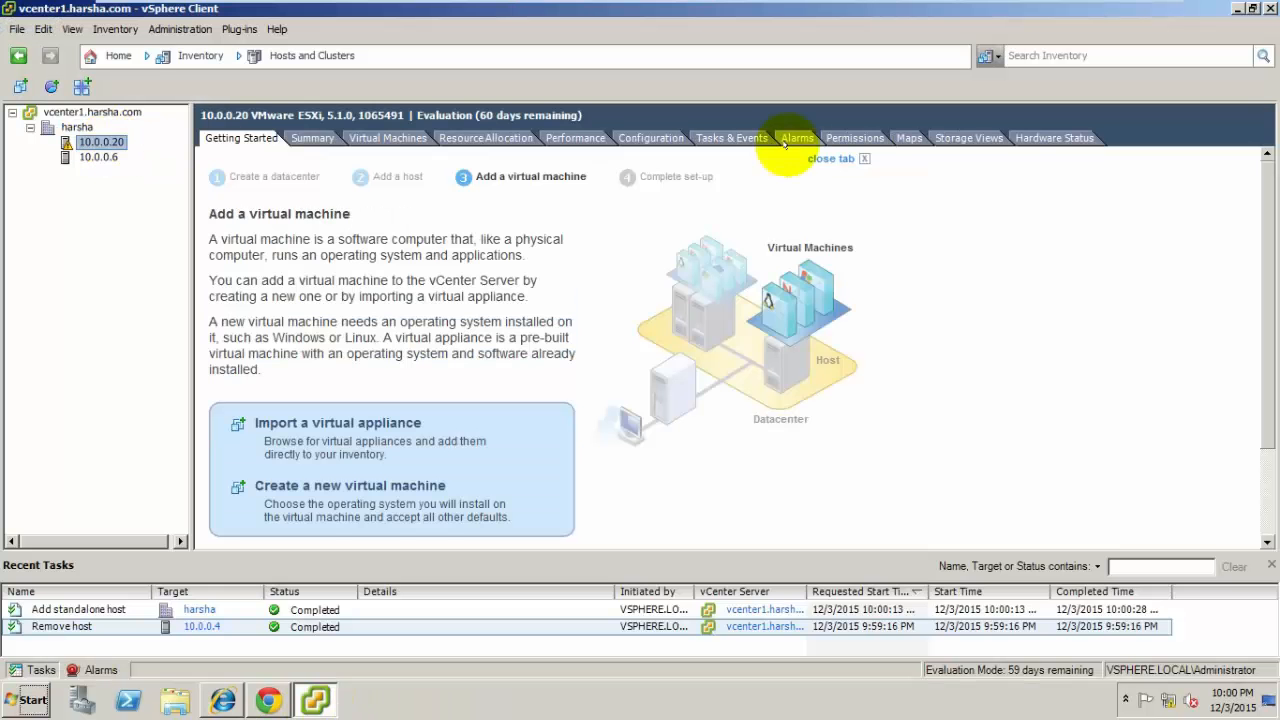
left_click(650, 138)
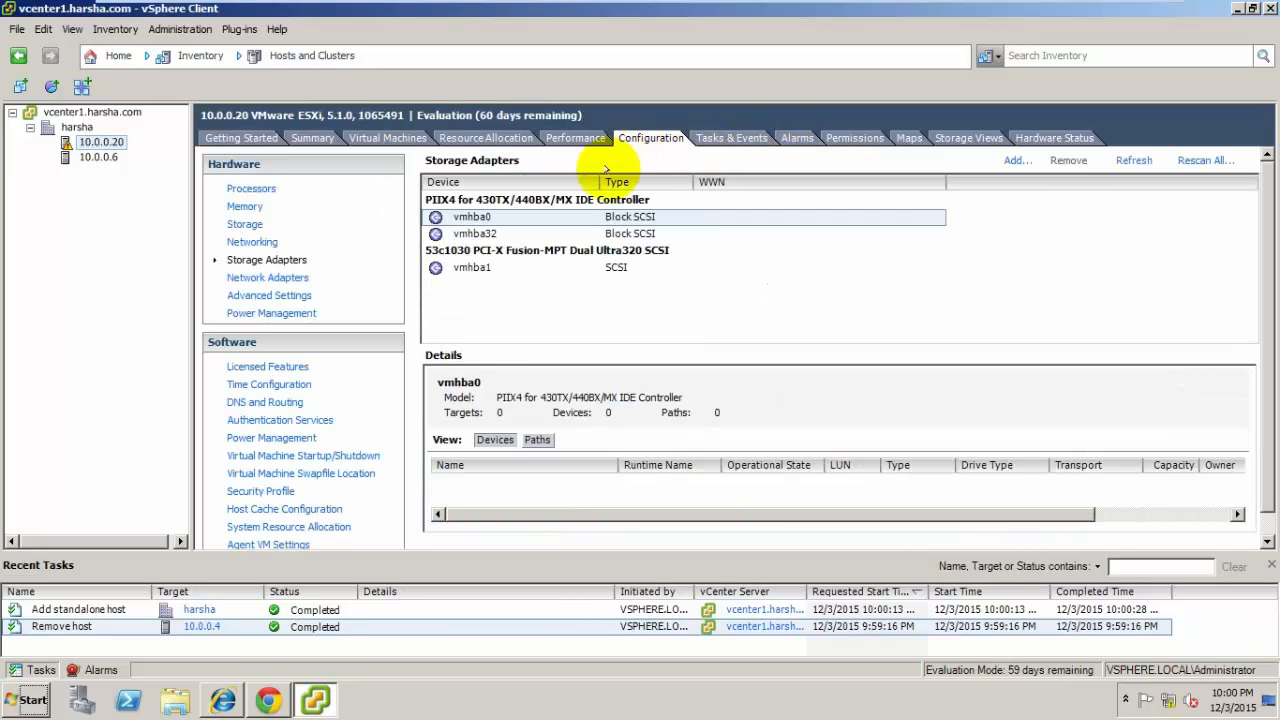
- Add a software iSCSI adapter (vmhba33) and bring up its iSCSI Initiator Properties
left_click(1015, 160)
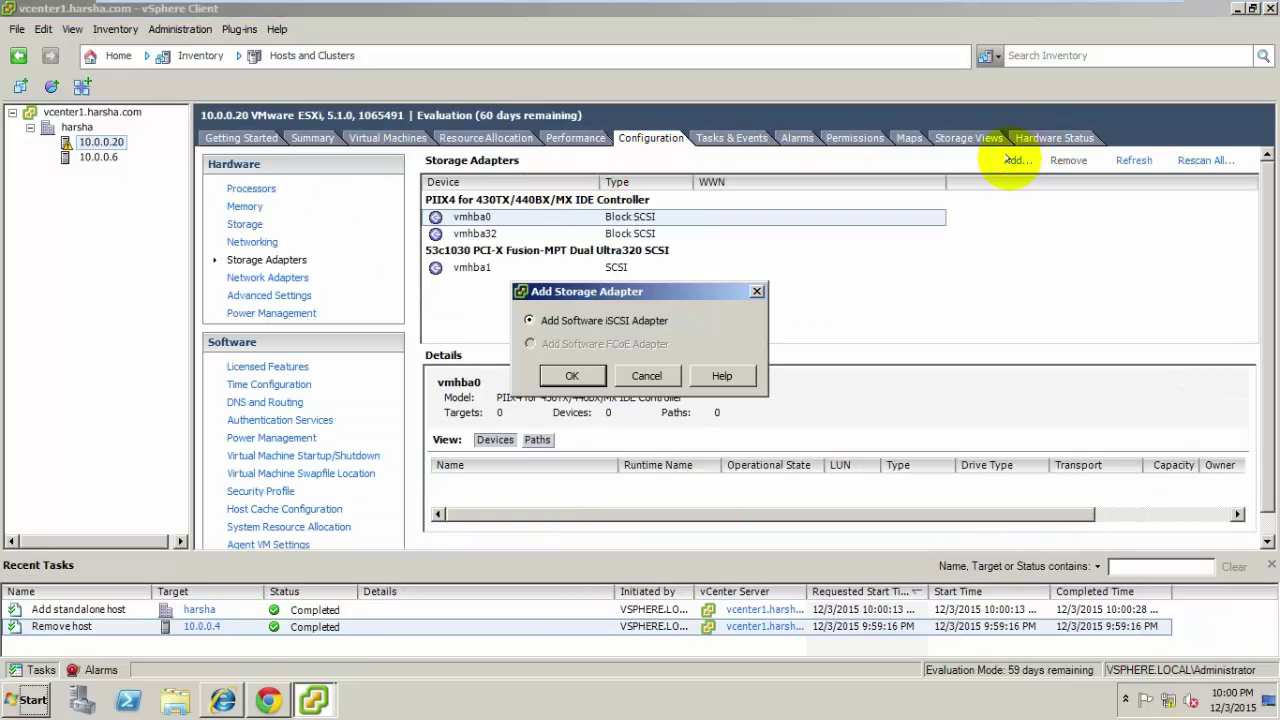
left_click(559, 377)
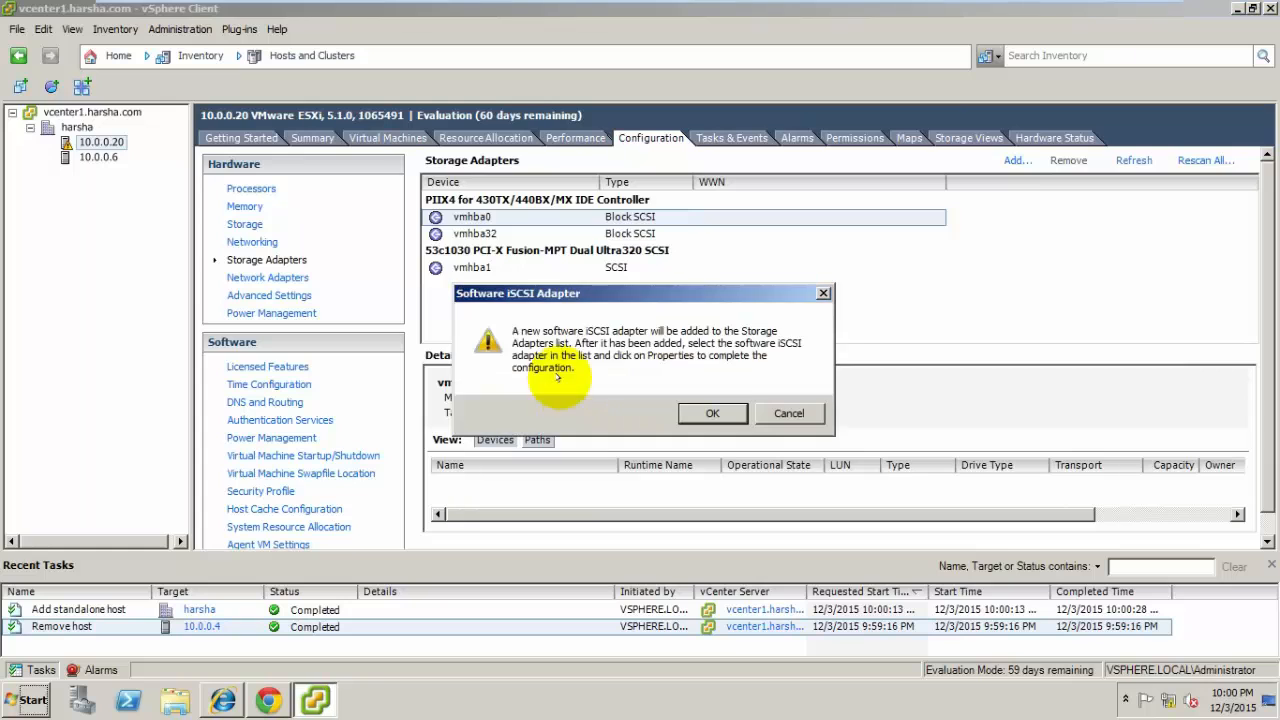
left_click(713, 410)
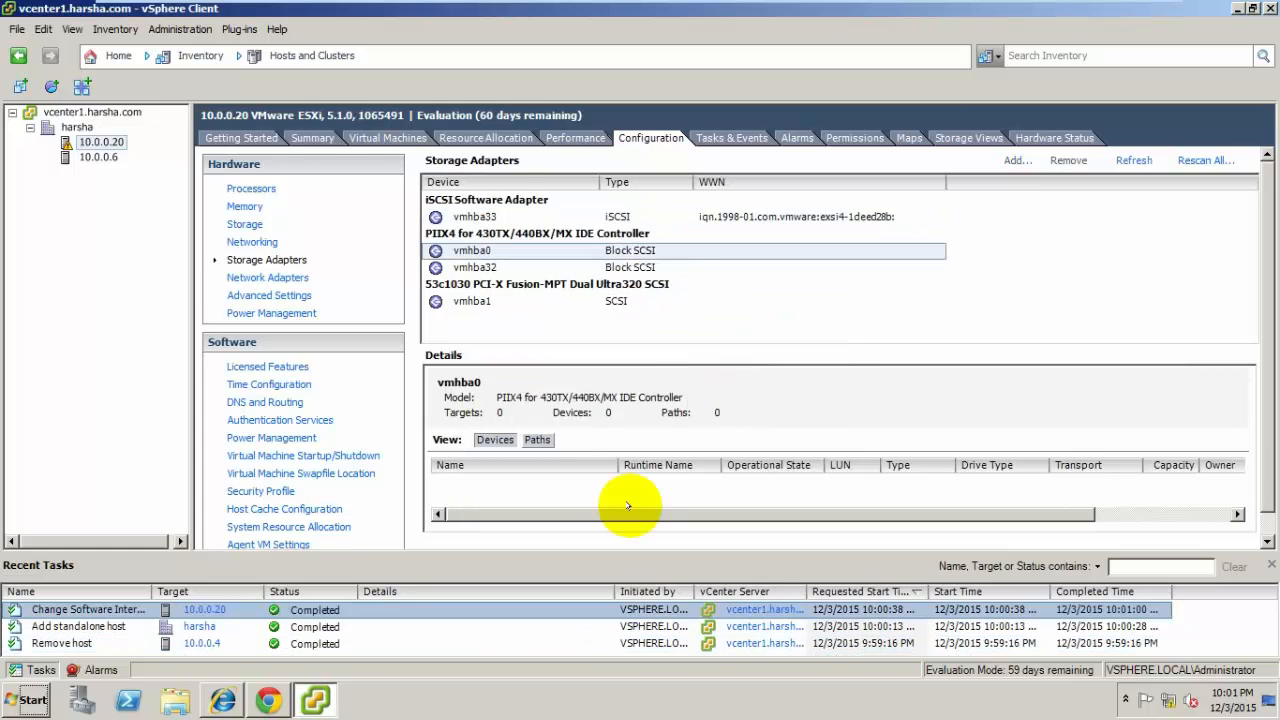
left_click(801, 215)
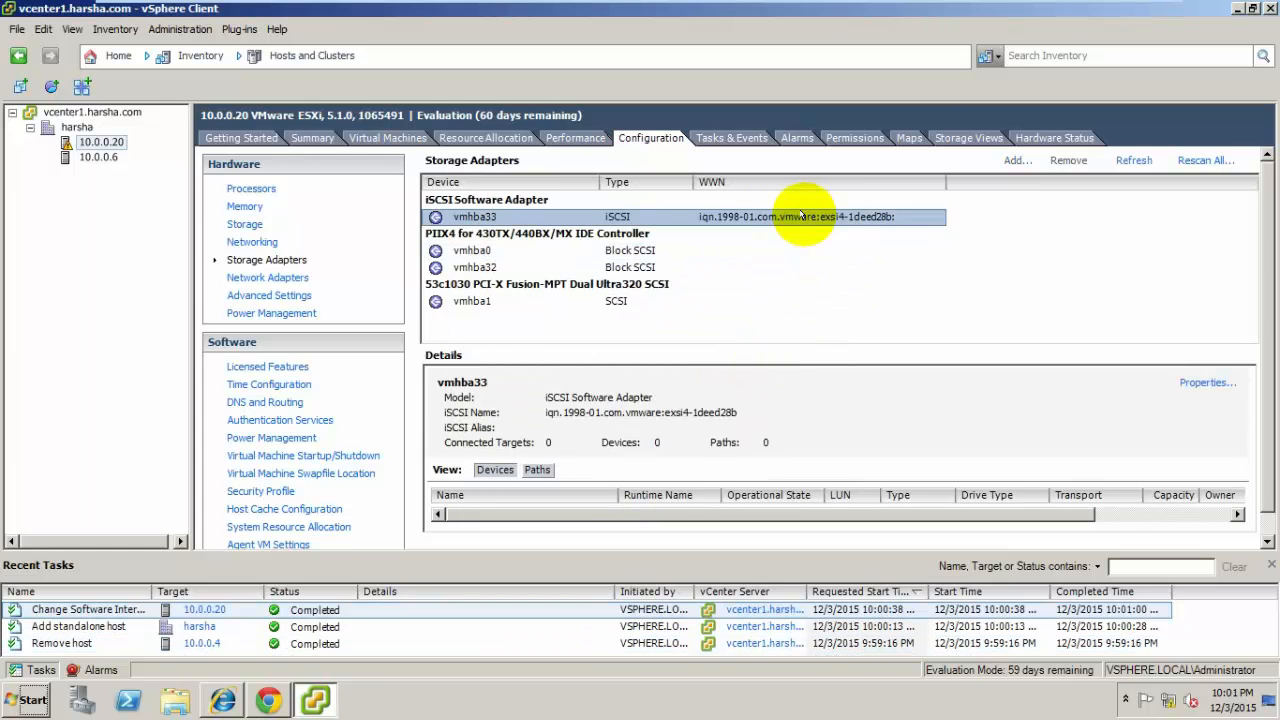
right_click(801, 215)
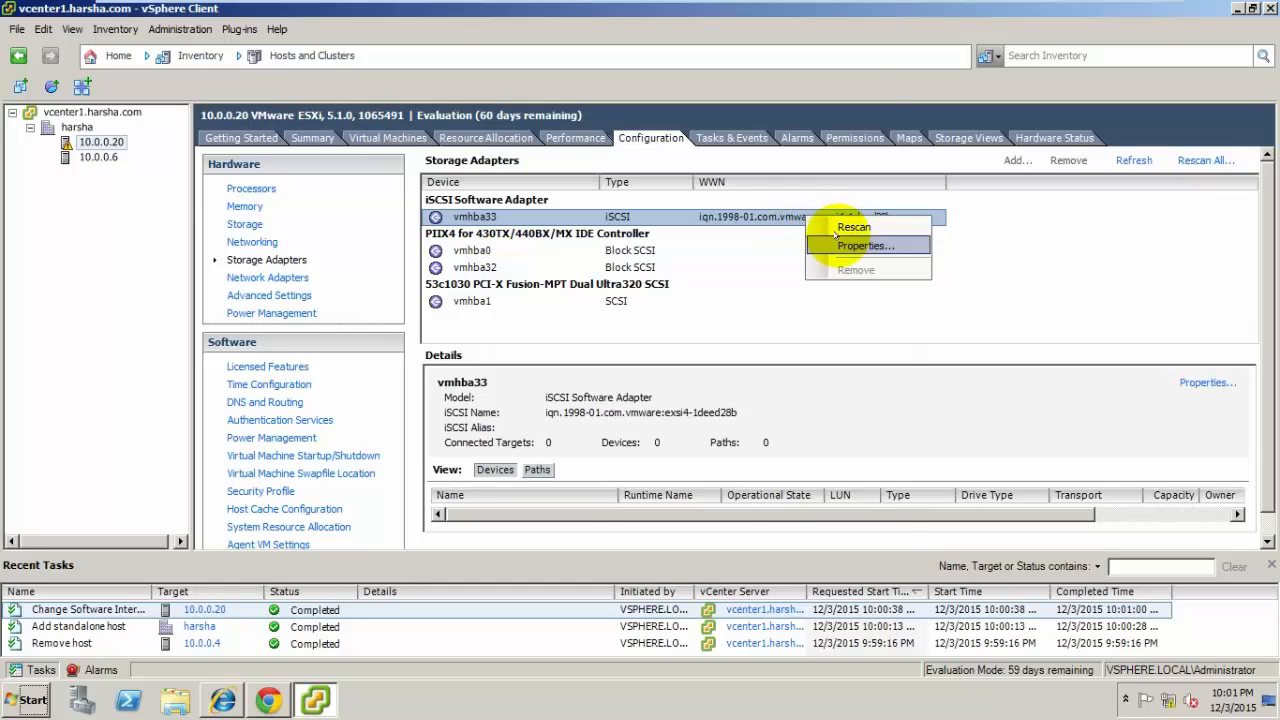
left_click(840, 244)
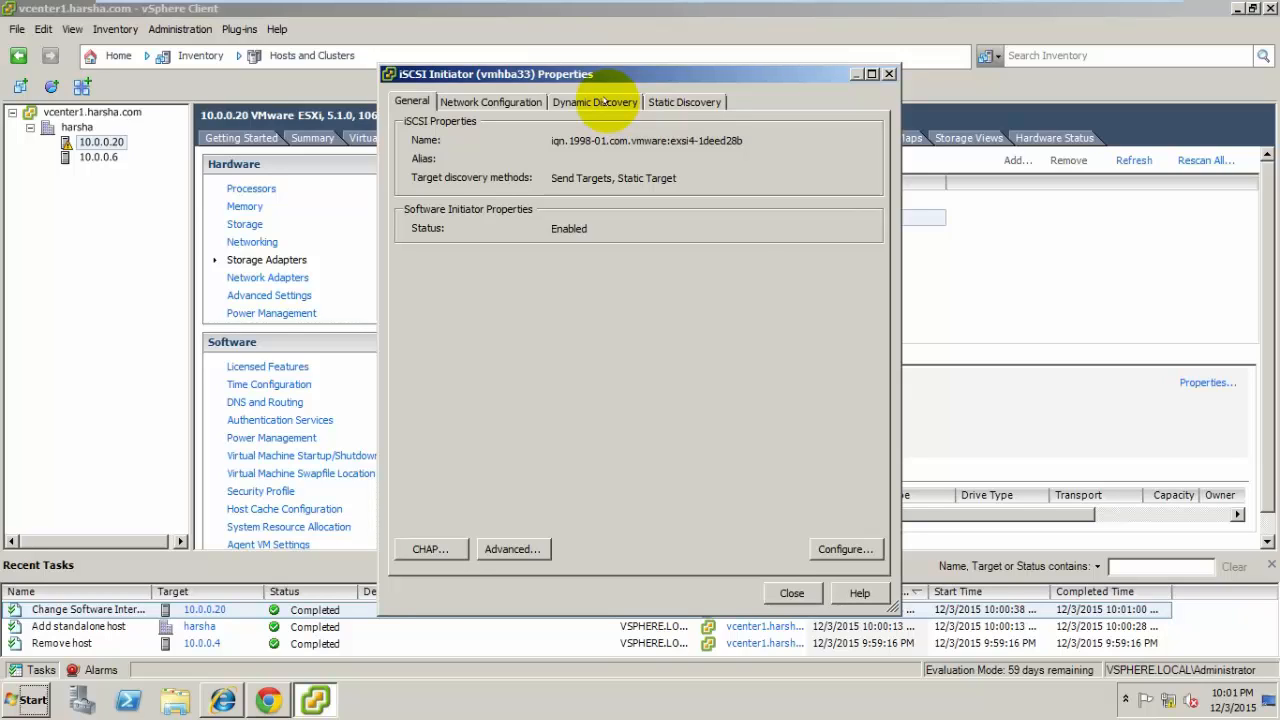
- Add Dynamic Discovery send target 10.0.0.15 port 3260 to vmhba33 and accept the rescan
left_click(604, 101)
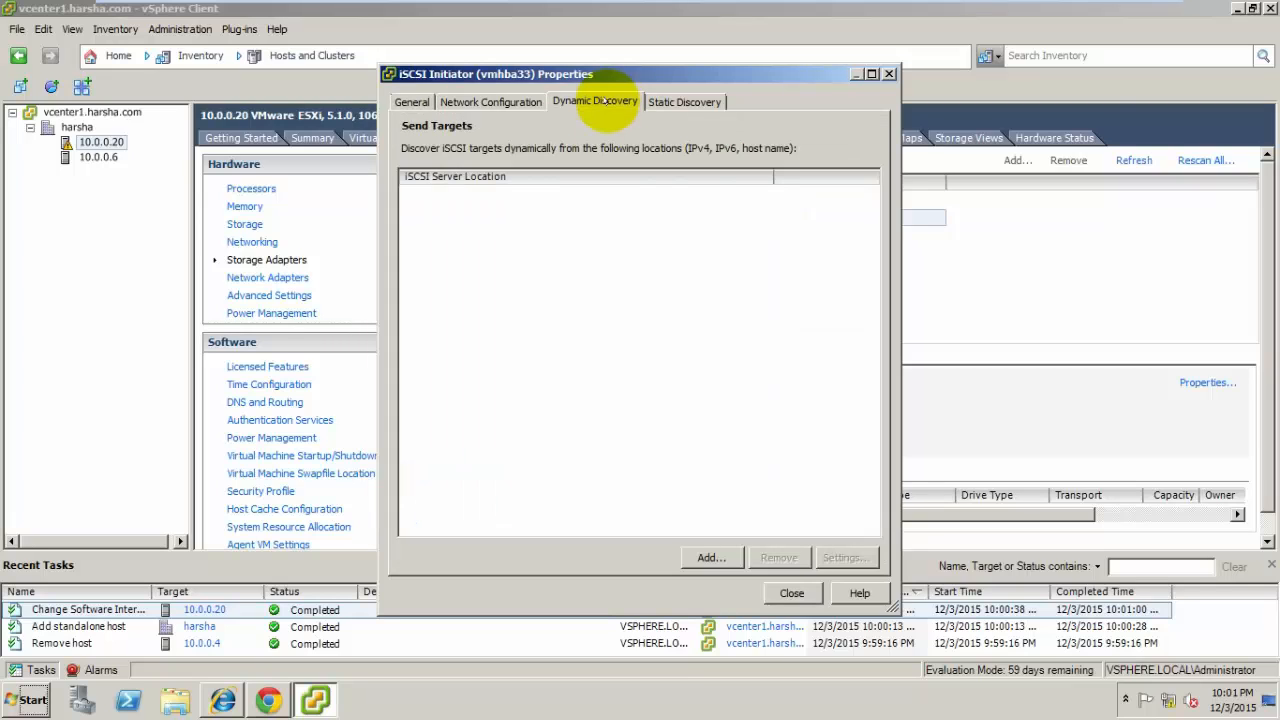
left_click(697, 551)
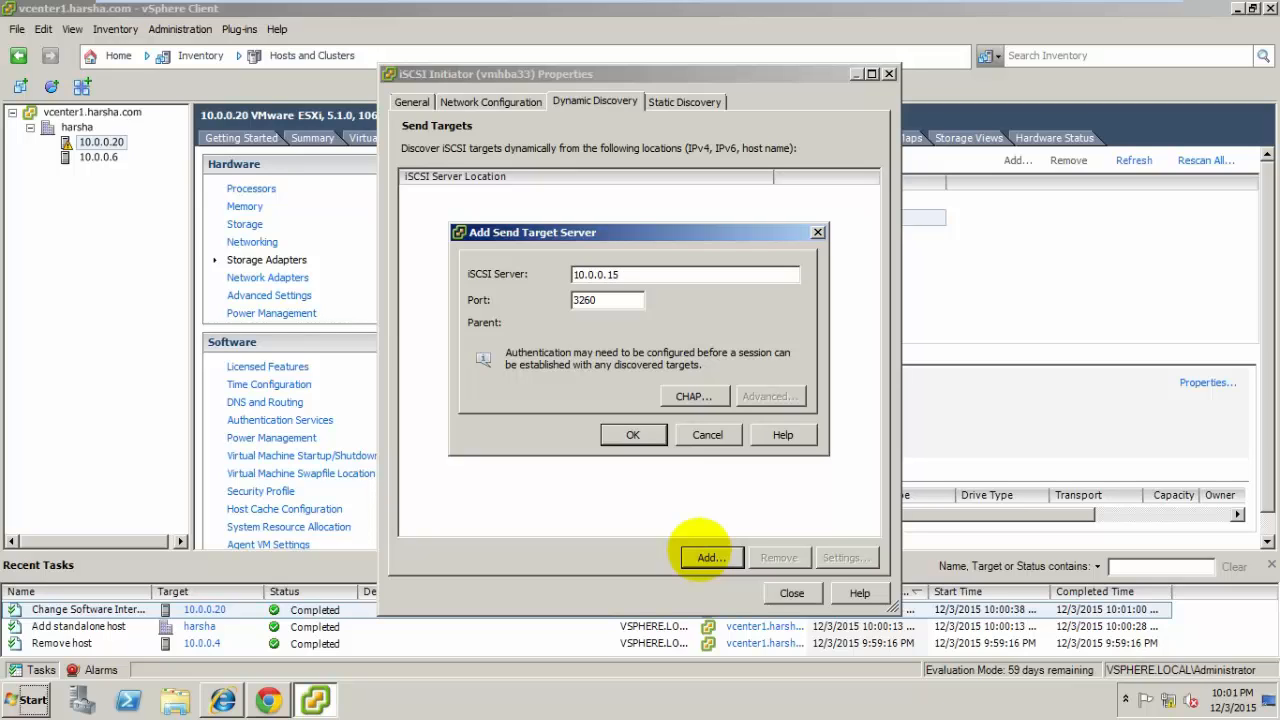
left_click(632, 434)
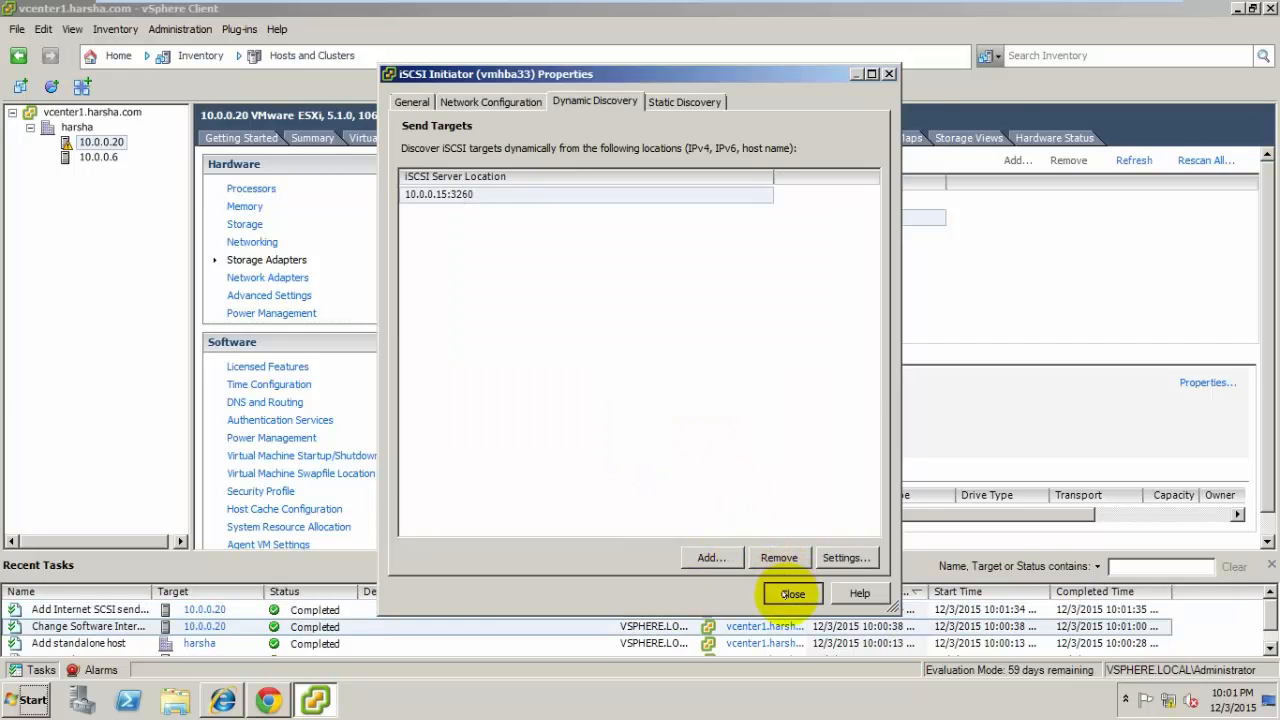
left_click(792, 593)
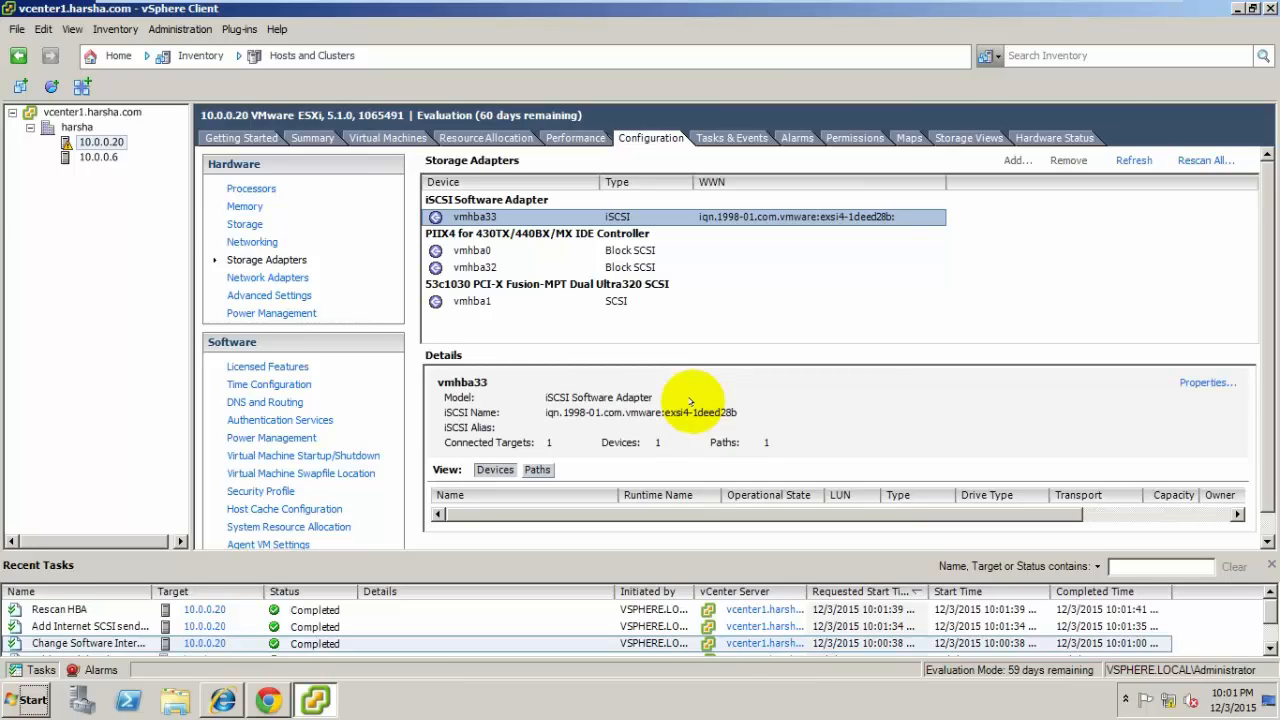
- Start Add Storage as Disk/LUN using the OPNFILER iSCSI disk
left_click(244, 225)
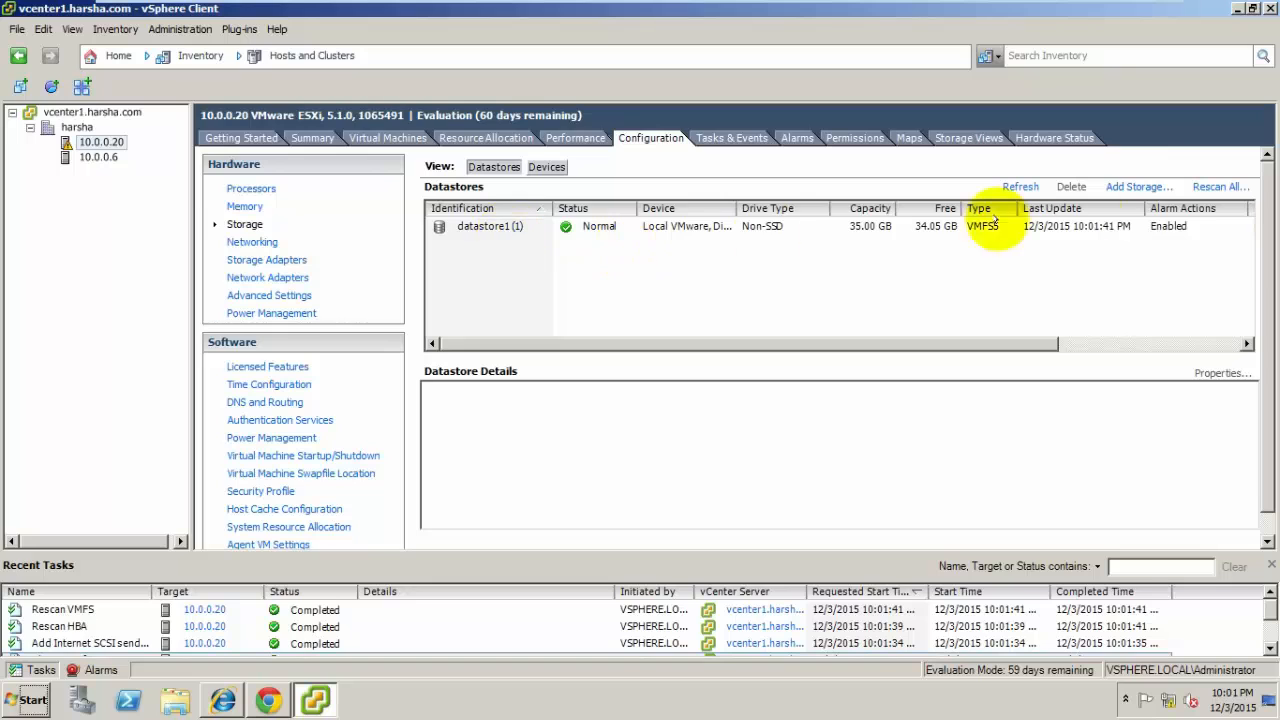
left_click(1131, 186)
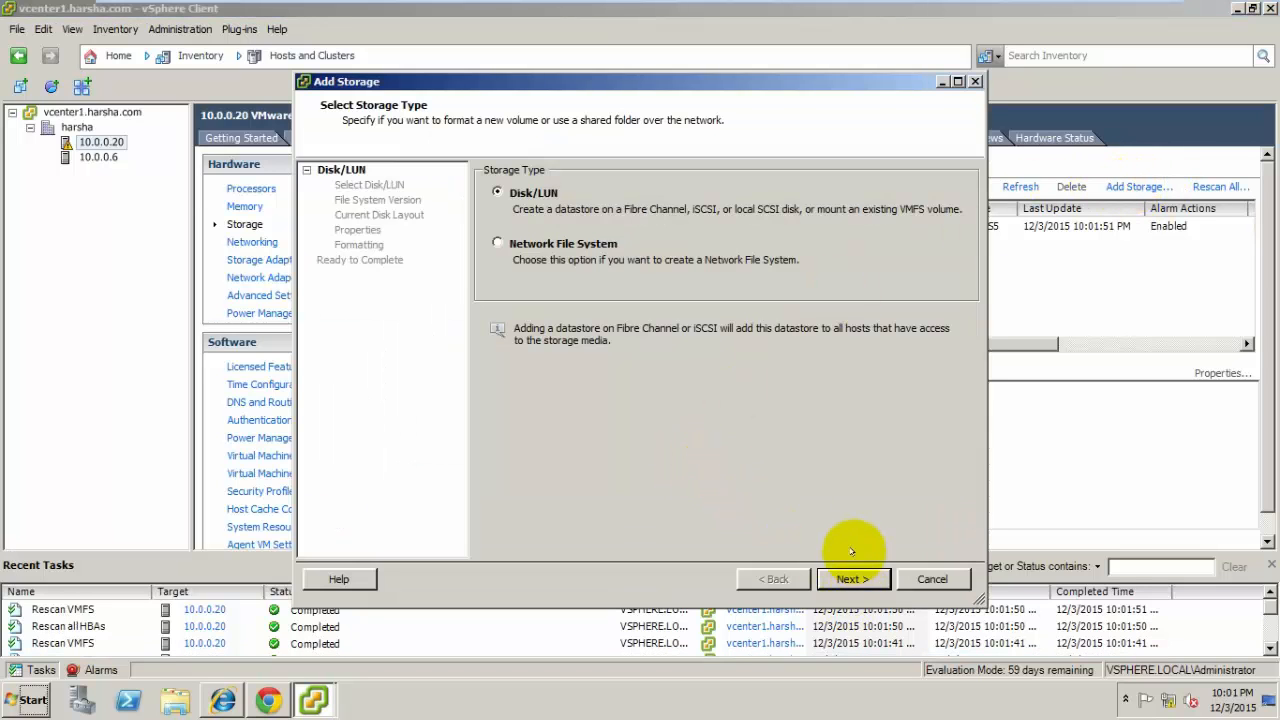
left_click(851, 579)
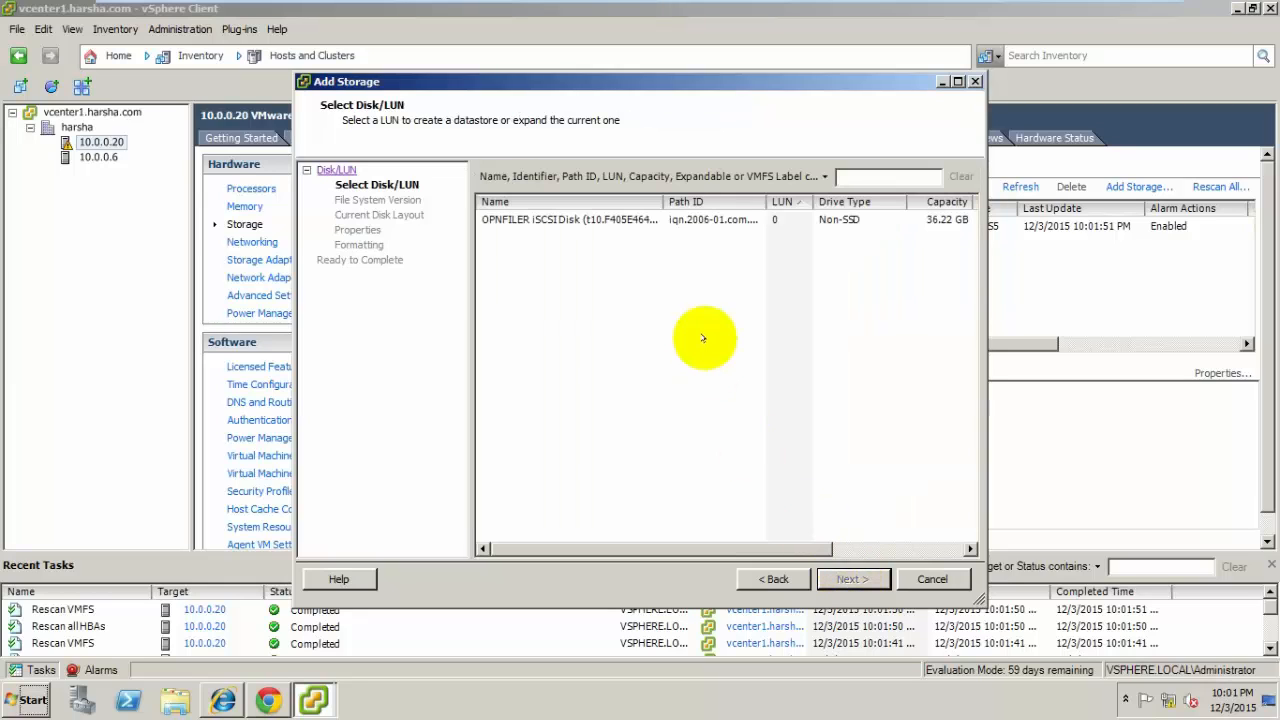
left_click(688, 224)
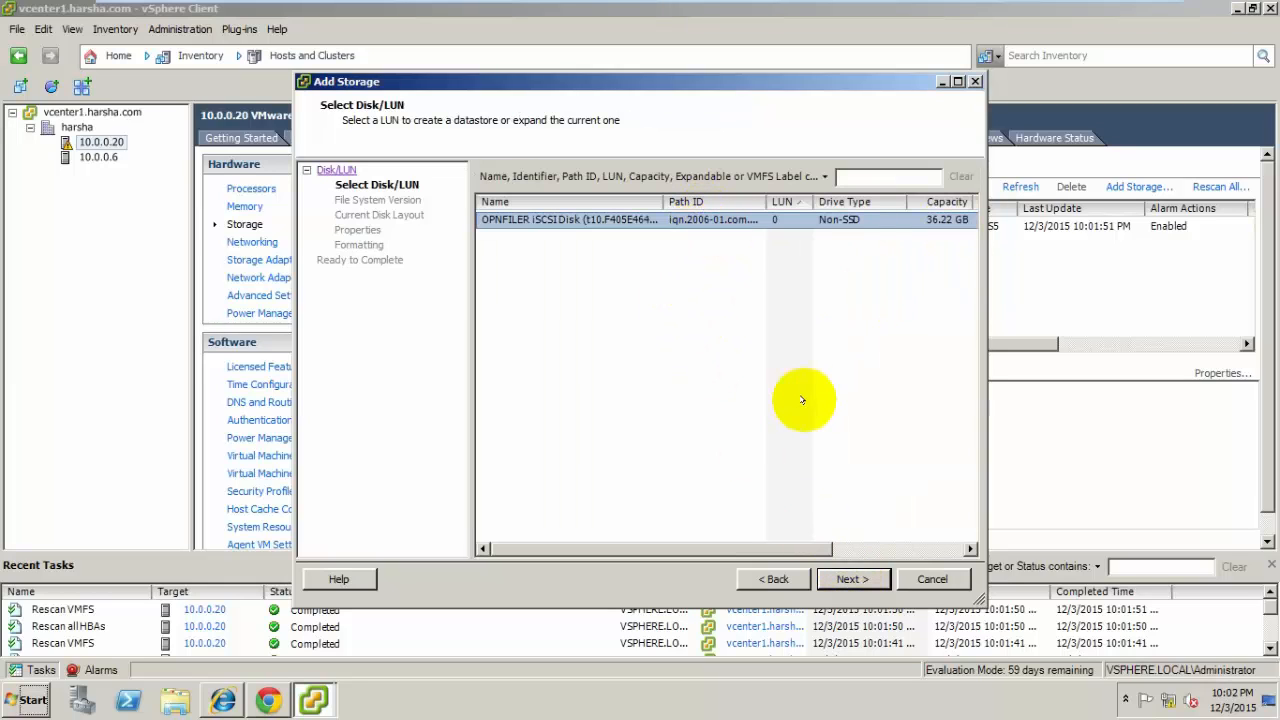
left_click(855, 582)
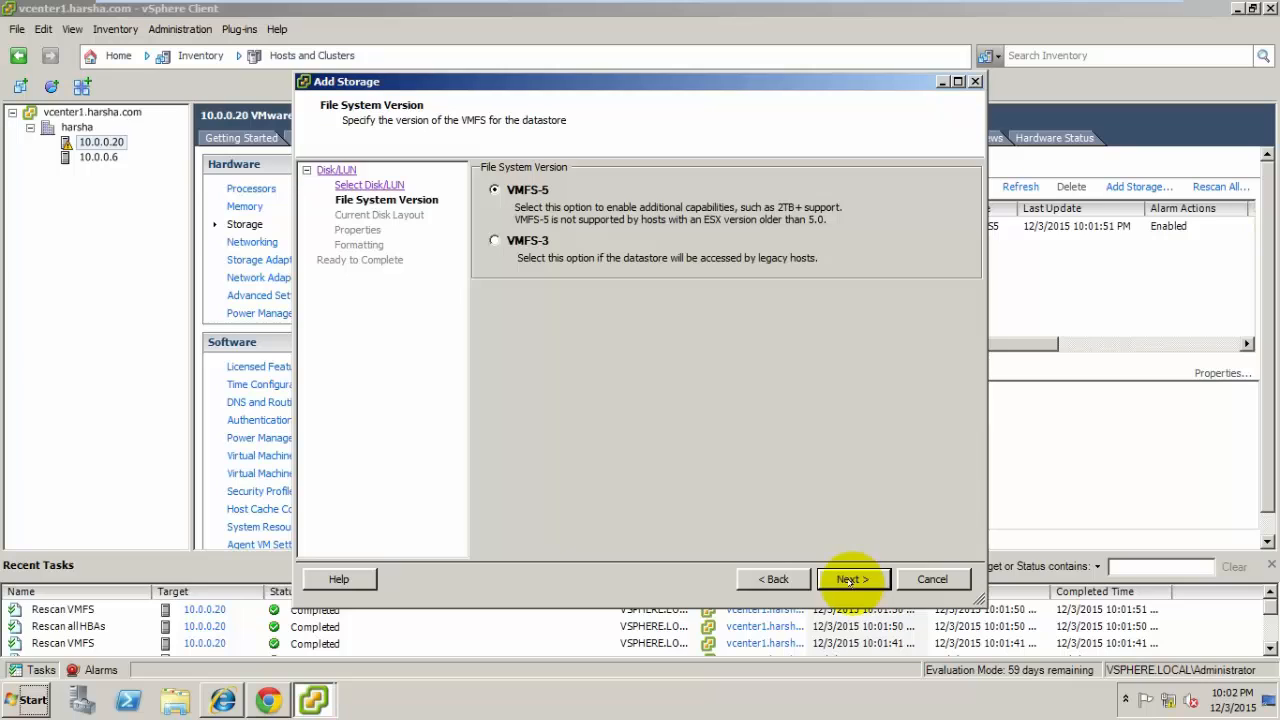
- Create the VMFS-5 datastore 'openfiler lun' with maximum available space and view its details
left_click(851, 579)
left_click(851, 579)
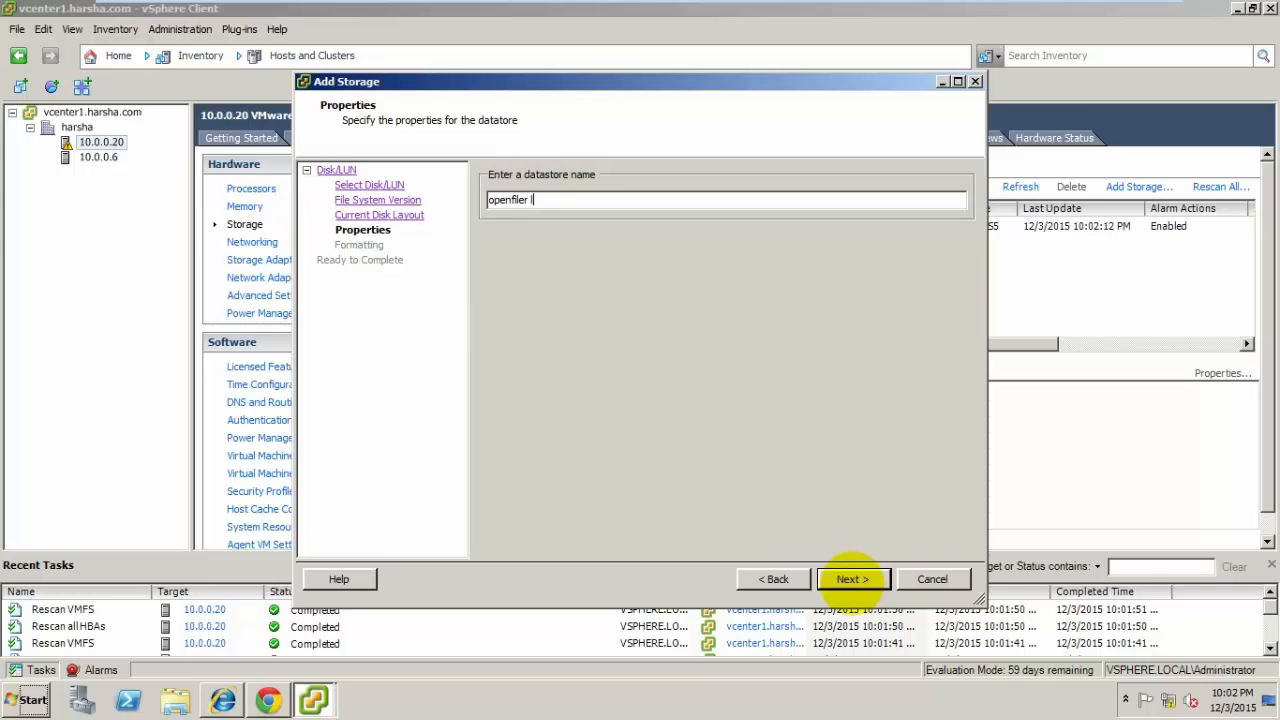
left_click(851, 579)
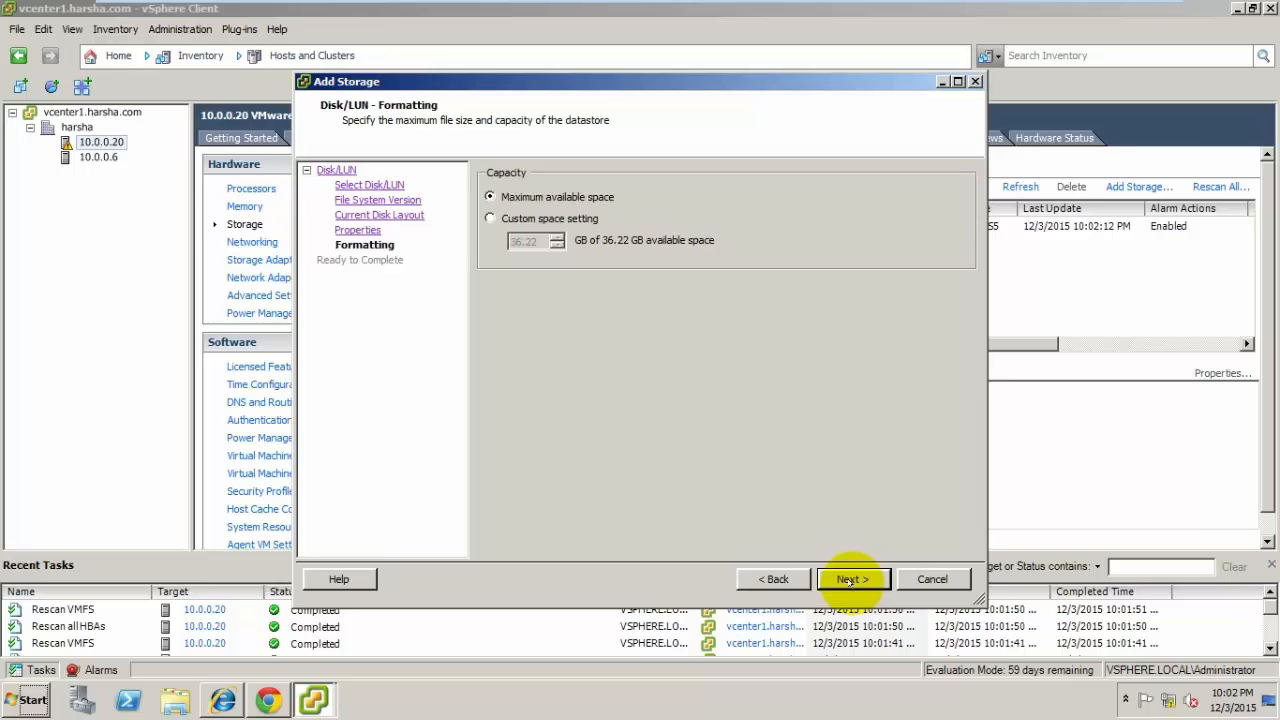
left_click(843, 577)
left_click(849, 579)
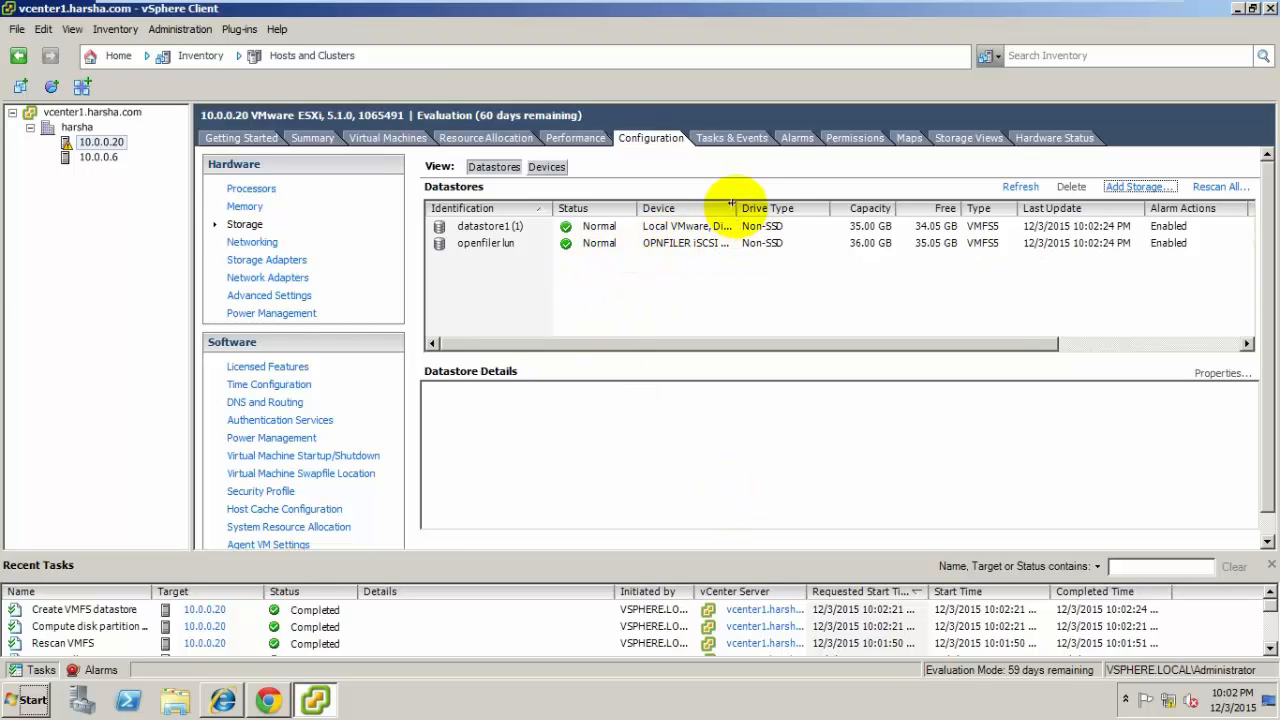
left_click_drag(737, 208, 766, 208)
left_click(728, 243)
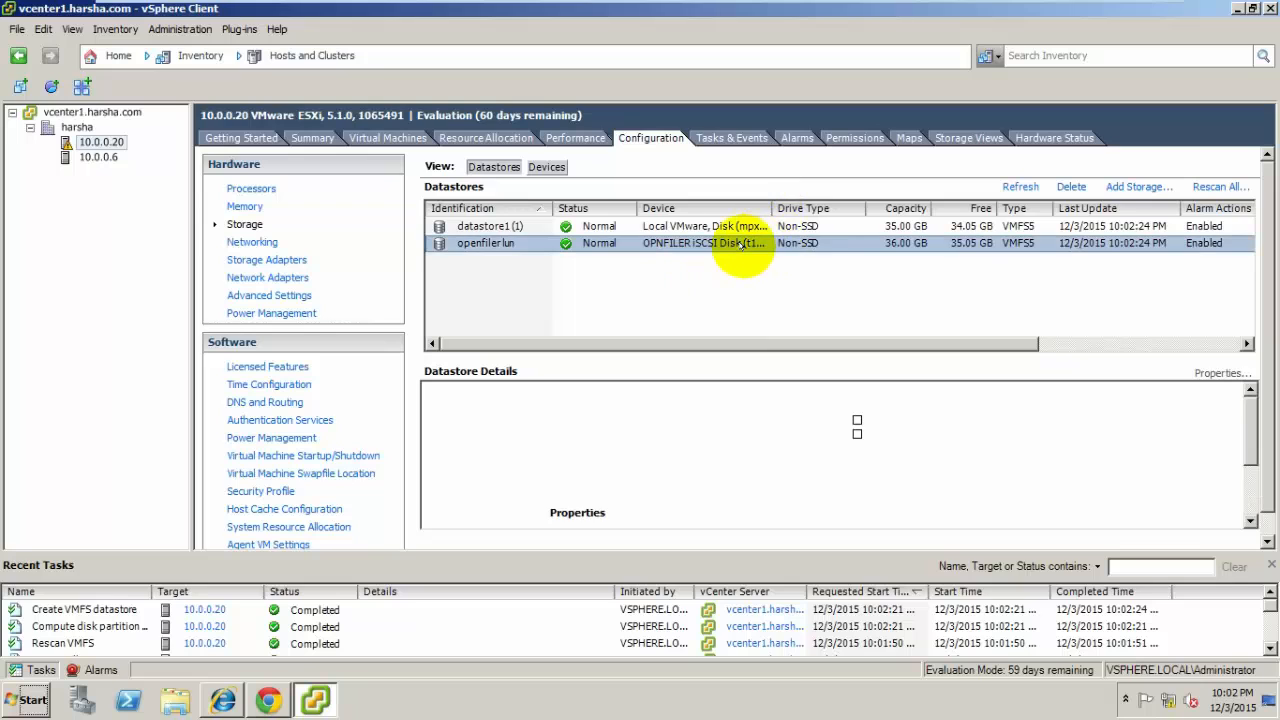